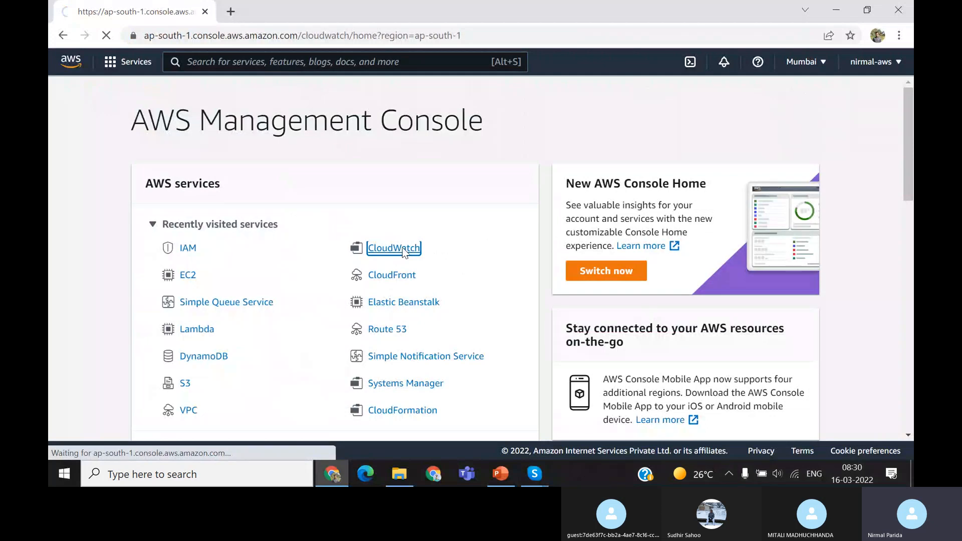
Search the AWS services for "cloudwatch" and open the CloudWatch service
click(265, 64)
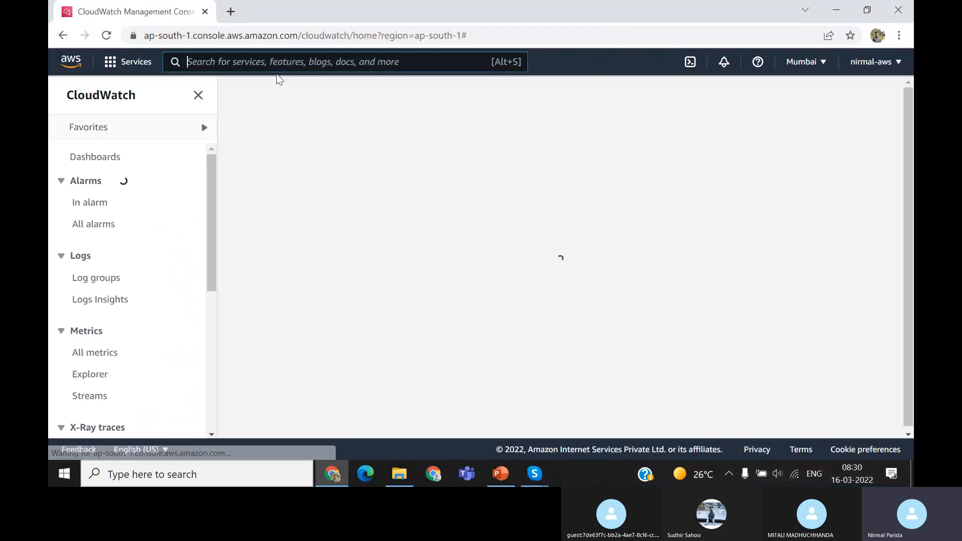
text(cloudwatch)
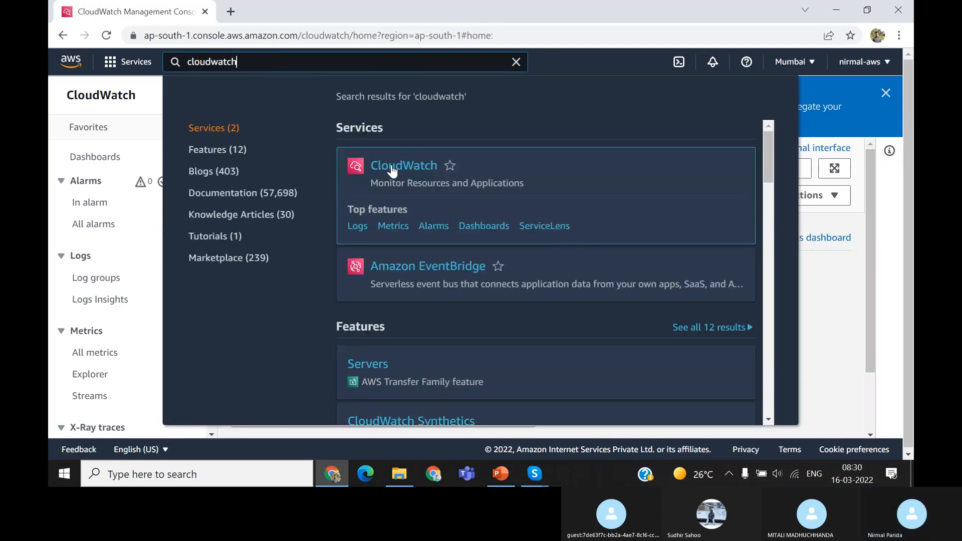
click(391, 170)
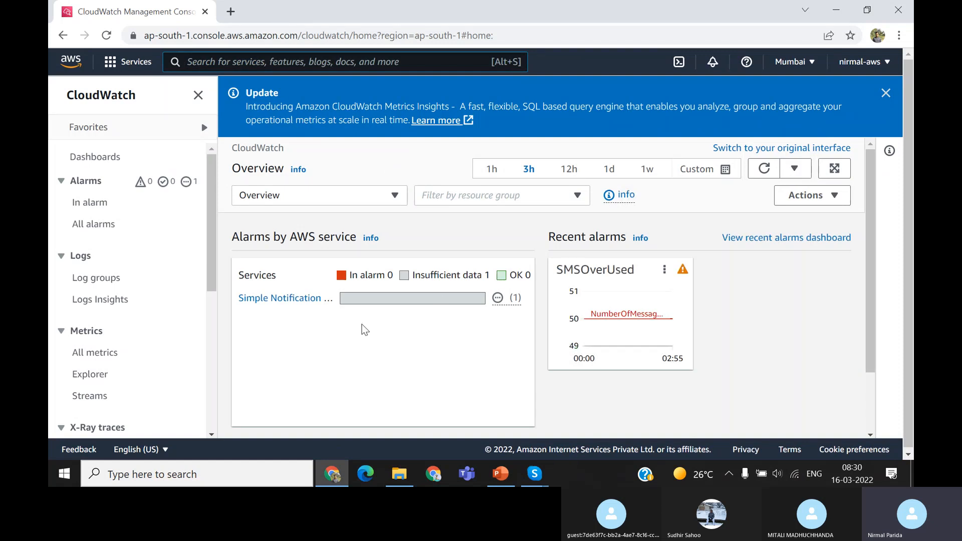
Open the view of all CloudWatch metrics for the Mumbai region
scroll(161, 259, down, 1)
scroll(161, 258, down, 2)
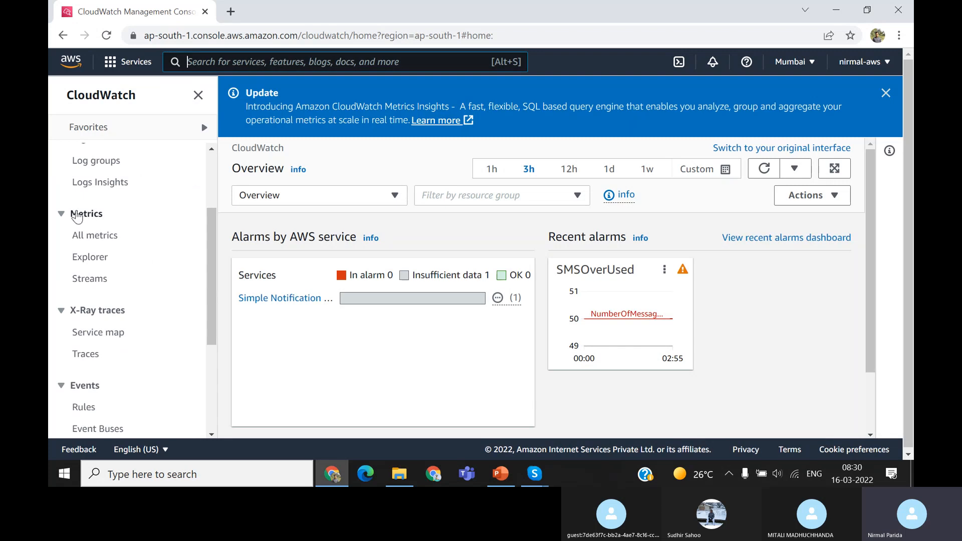
click(94, 236)
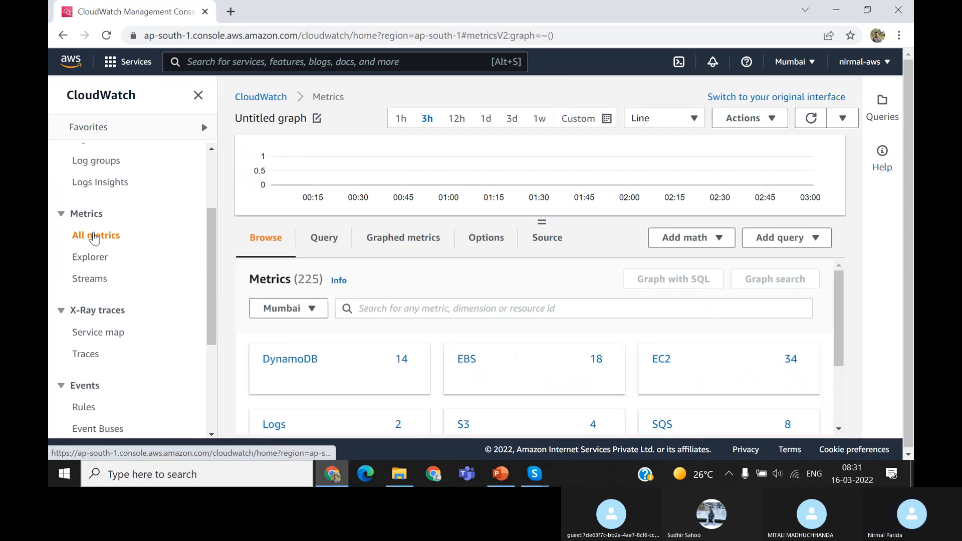
Look over the available metric namespaces and open the Per-Instance Metrics of EC2
scroll(503, 273, down, 1)
scroll(501, 269, down, 1)
scroll(501, 269, up, 2)
scroll(785, 285, down, 1)
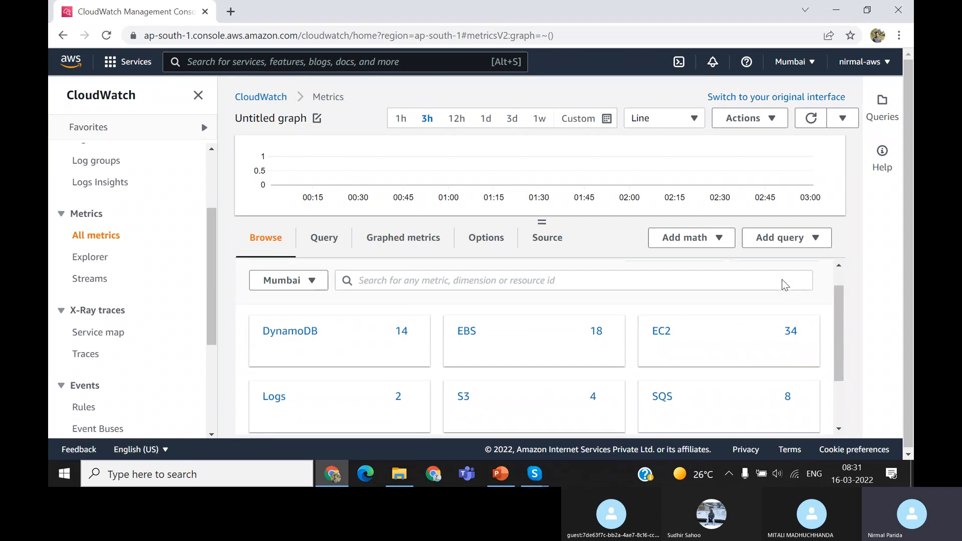
scroll(784, 285, down, 2)
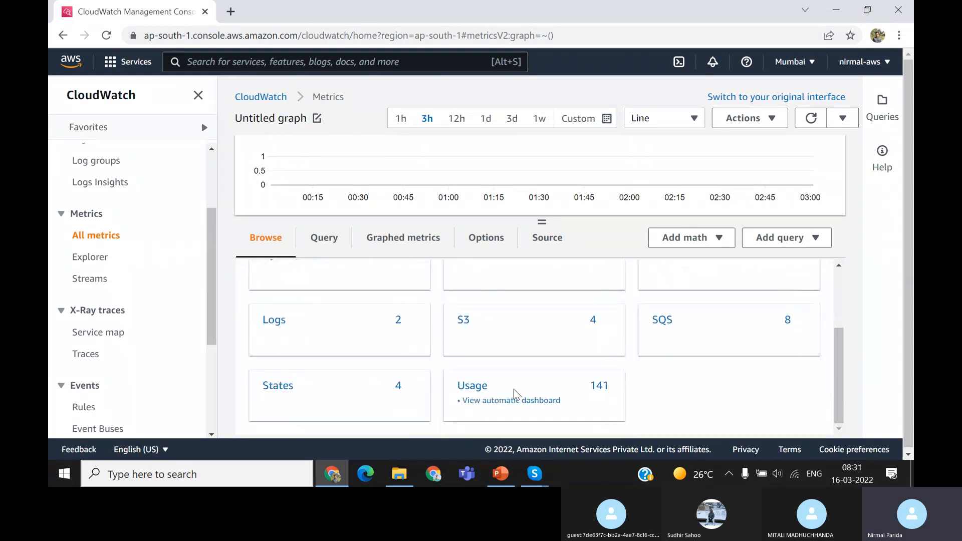
scroll(509, 396, up, 2)
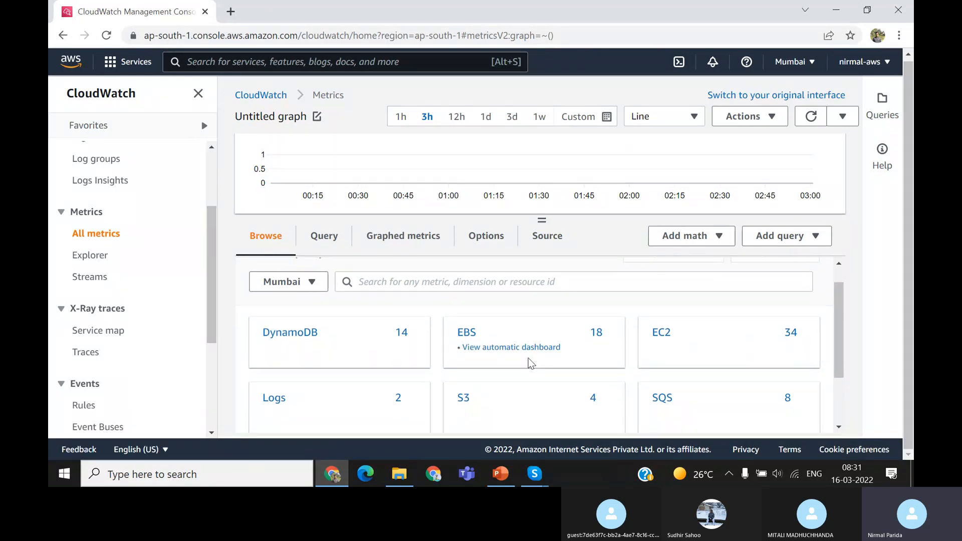
scroll(528, 357, down, 1)
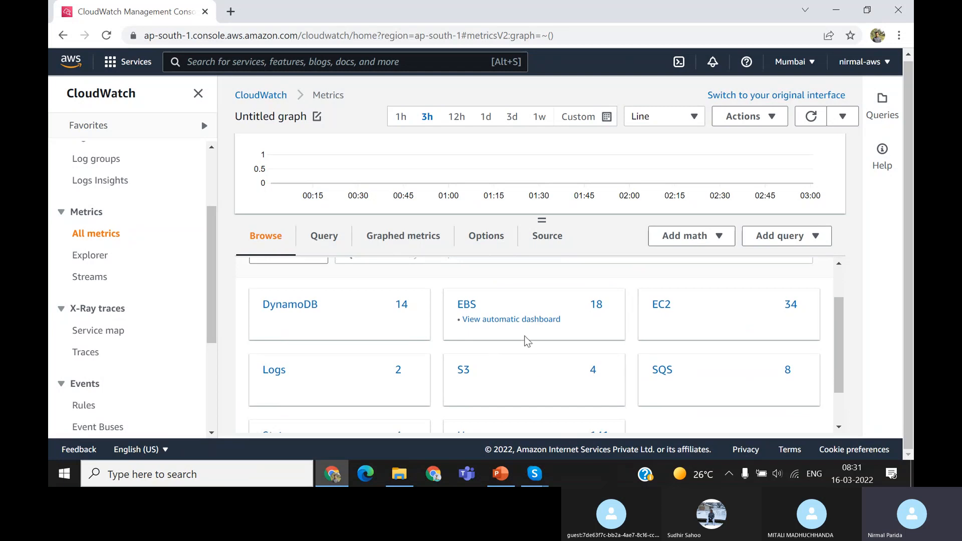
click(658, 307)
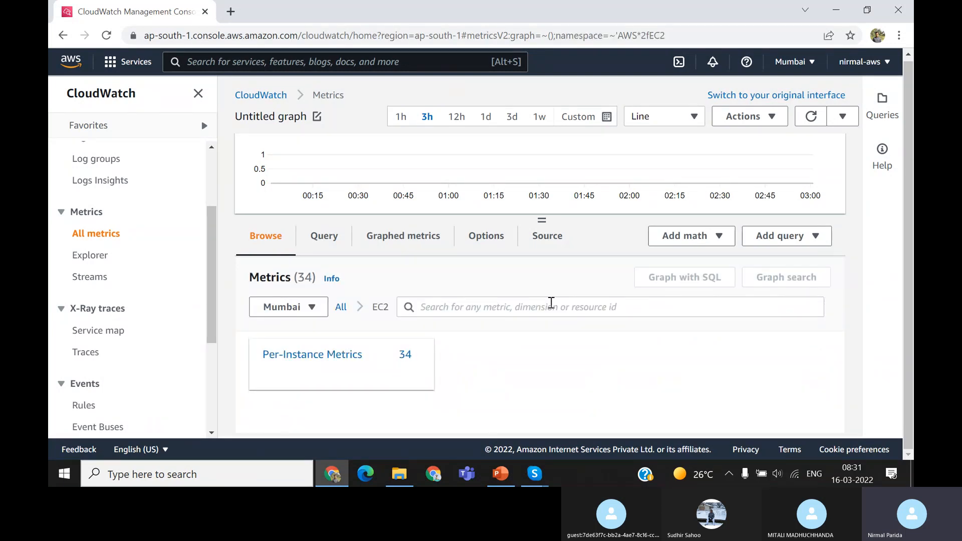
click(334, 359)
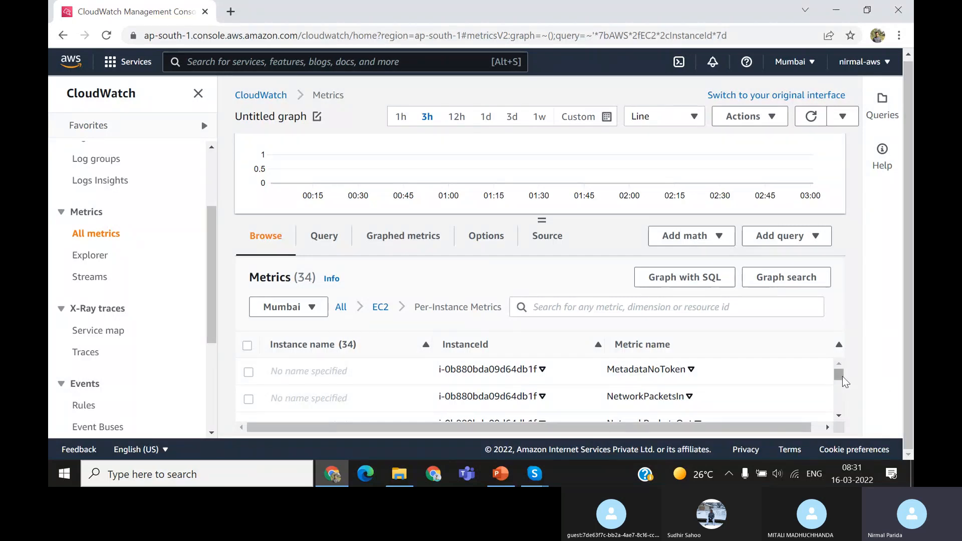
mouse_move(843, 376)
mouse_down()
mouse_move(843, 389)
mouse_move(841, 373)
mouse_up()
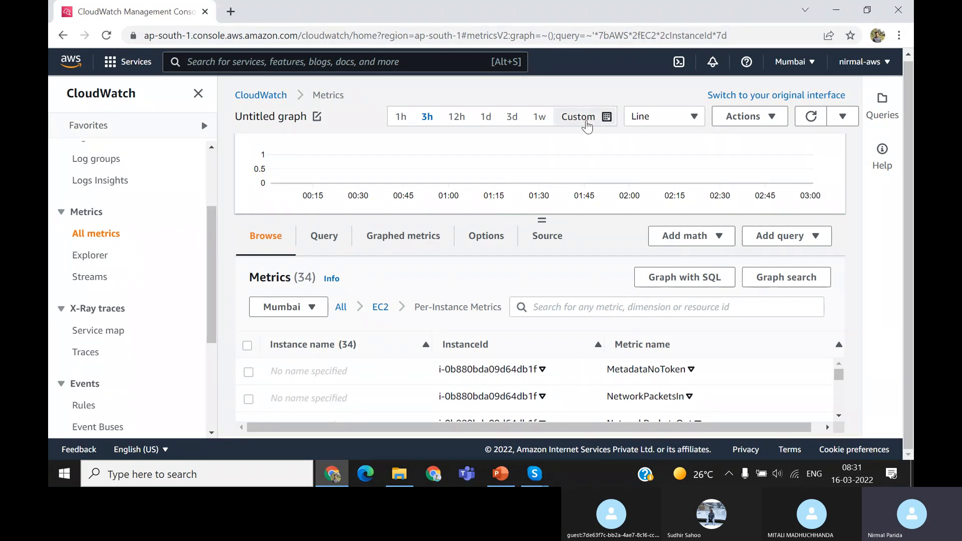
Set the graph's time range to a custom relative period of 3 months
click(584, 122)
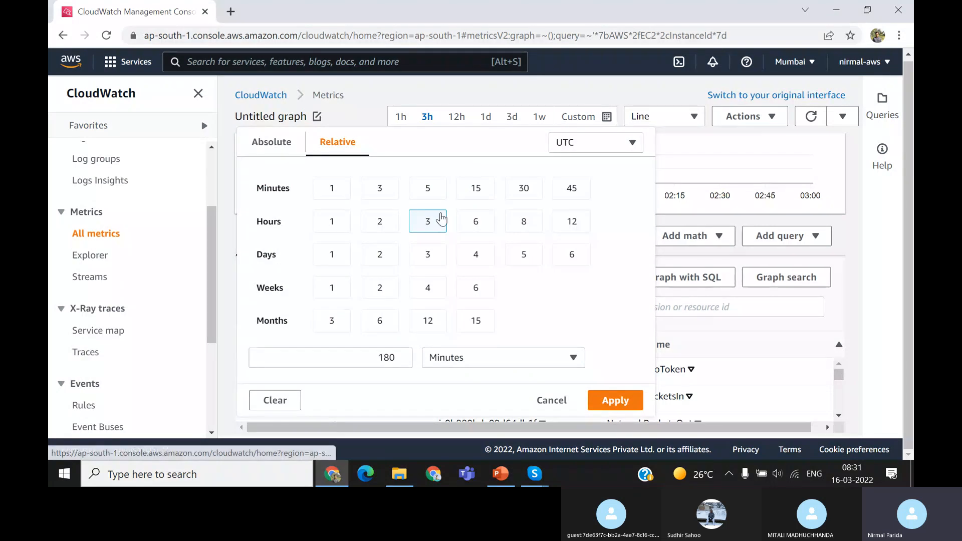
click(443, 86)
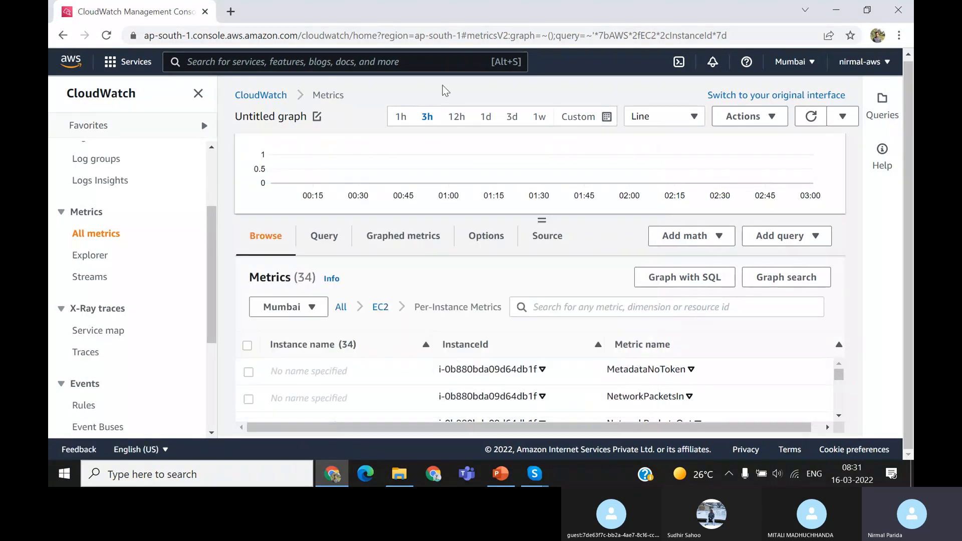
click(401, 117)
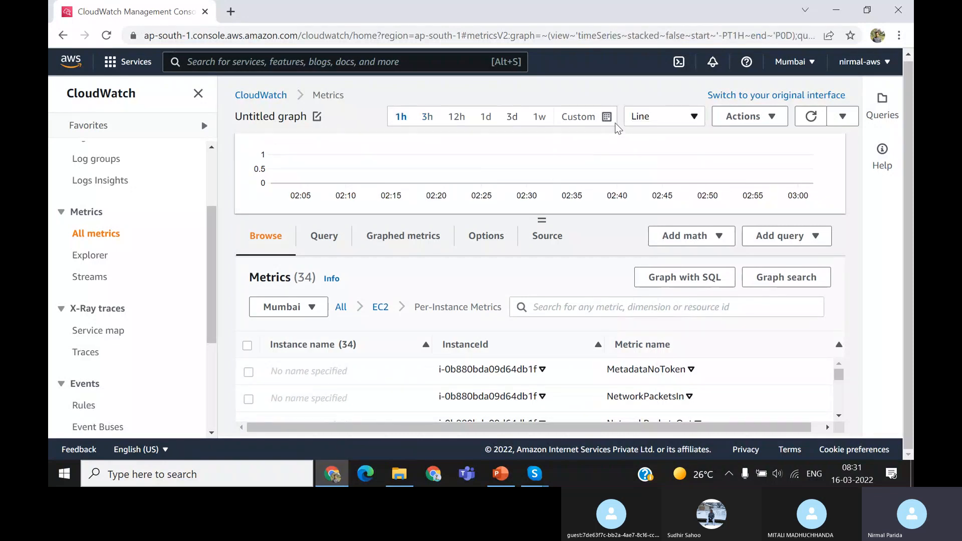
click(586, 123)
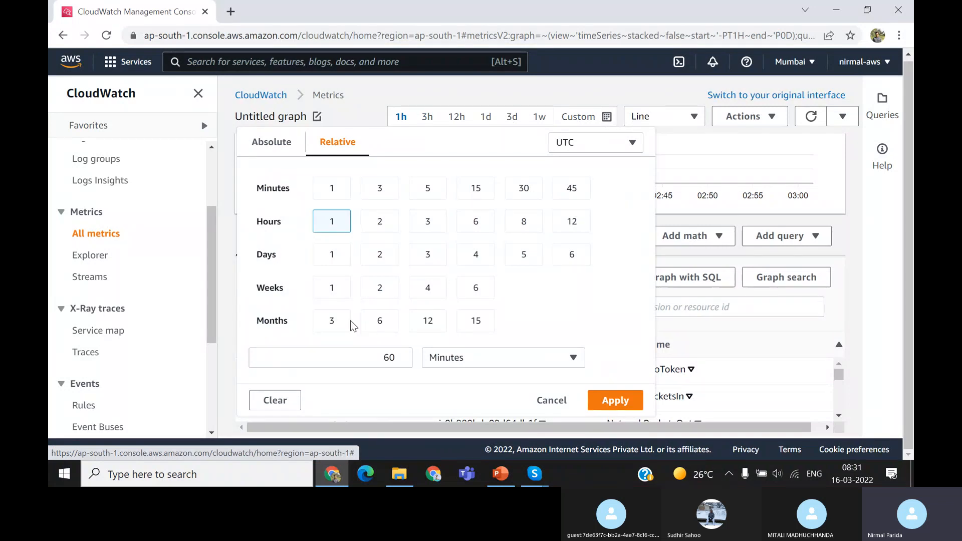
click(332, 321)
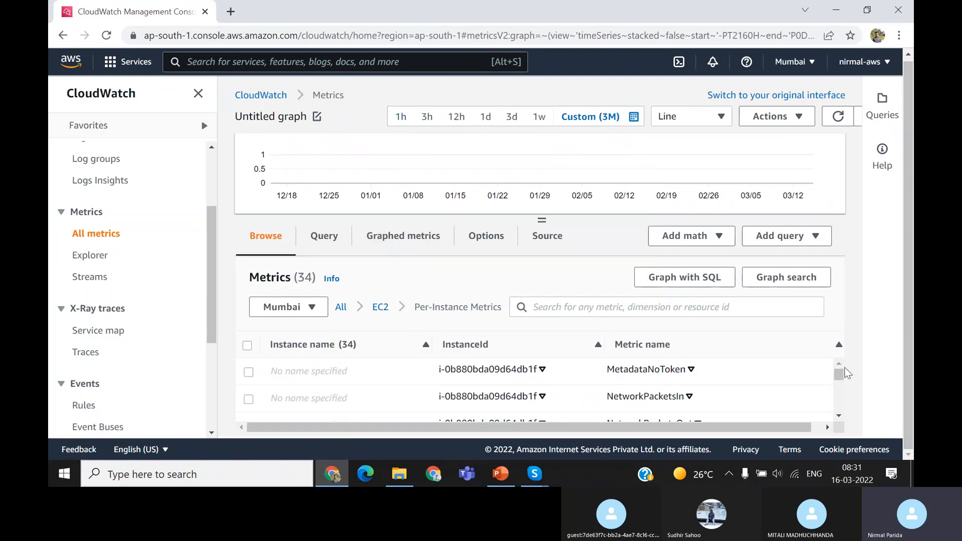
Graph all EC2 per-instance metrics at once and inspect the metric values at the spike just after 03/12
drag(840, 374, 838, 365)
drag(543, 221, 536, 134)
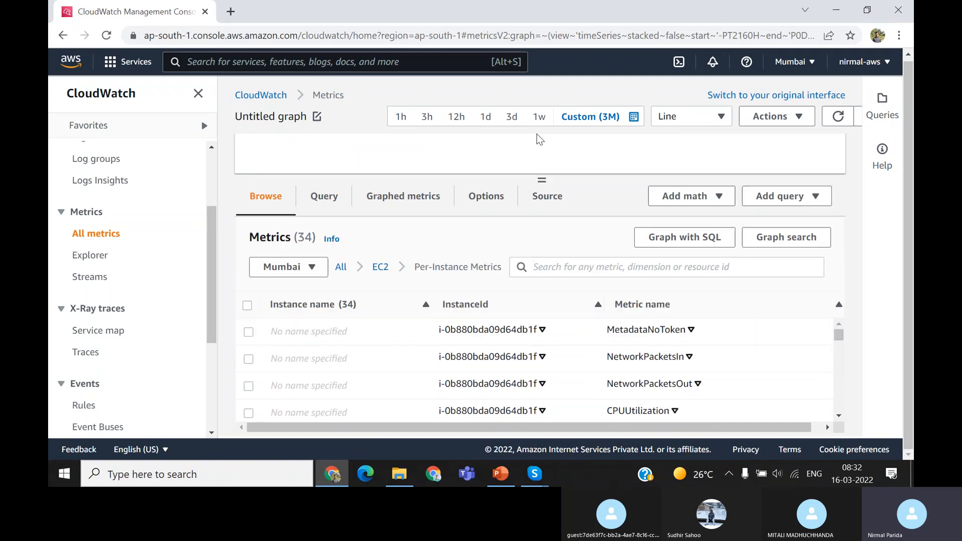
drag(559, 199, 548, 173)
click(839, 416)
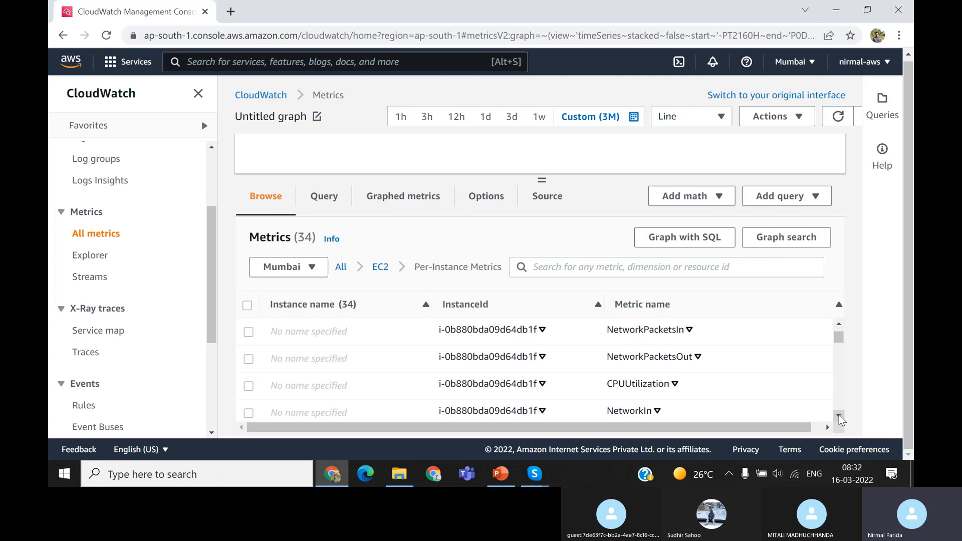
click(840, 416)
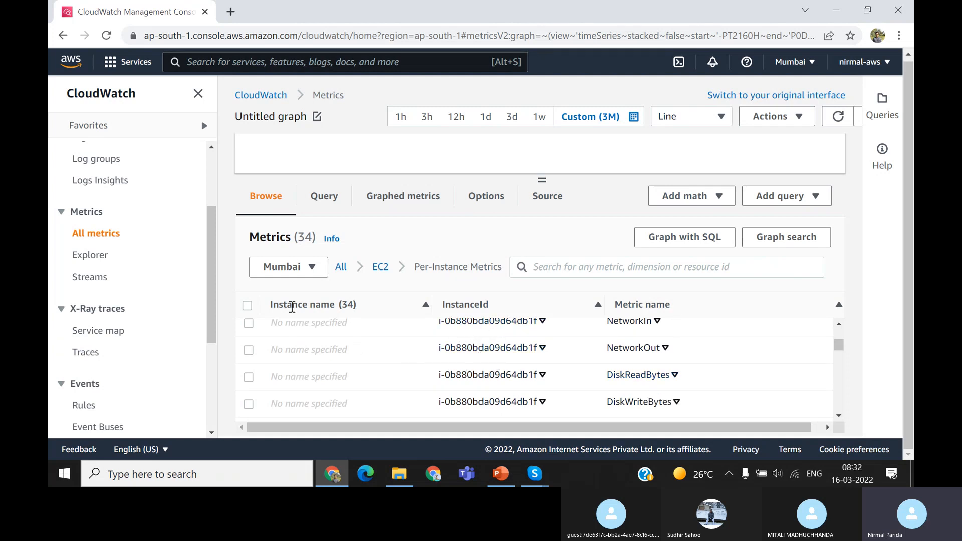
click(248, 311)
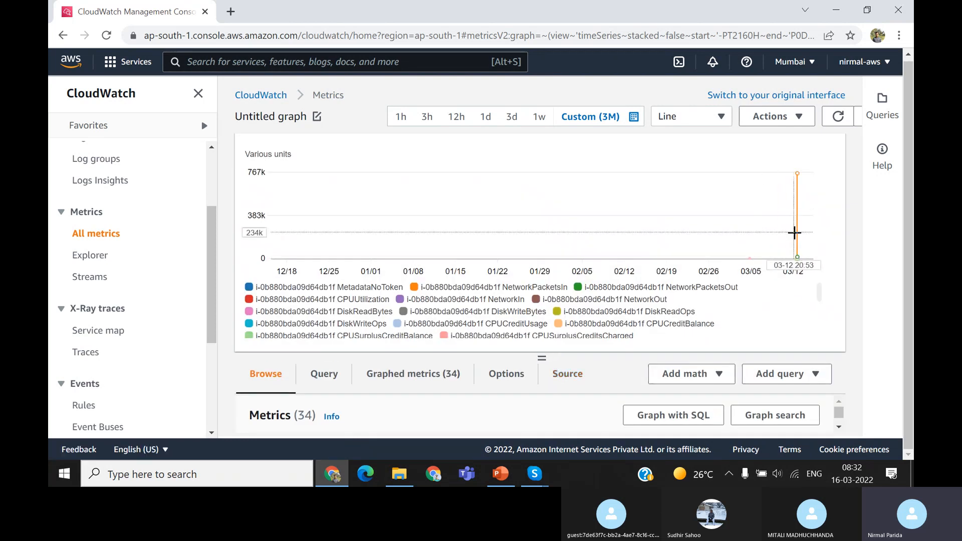
mouse_move(798, 227)
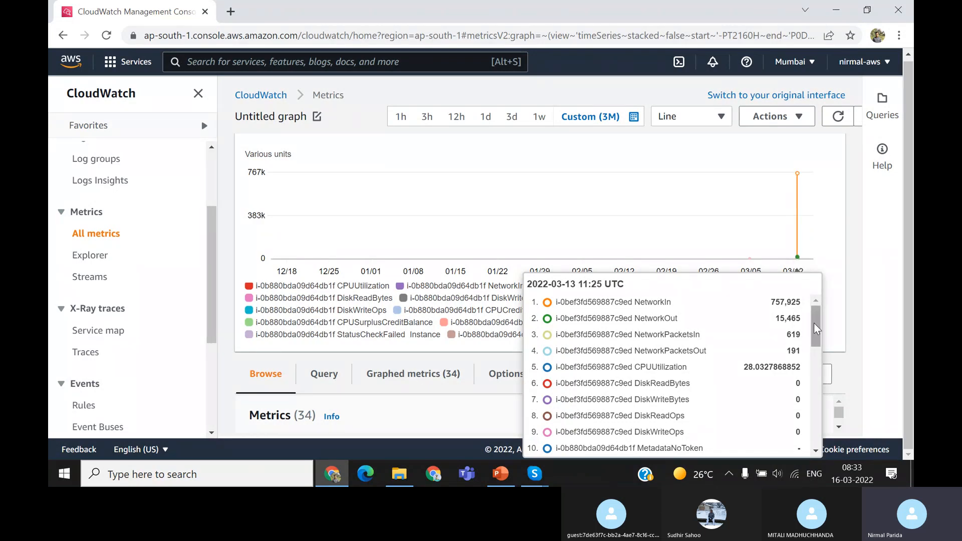
mouse_move(814, 323)
mouse_down()
mouse_move(823, 430)
mouse_move(828, 316)
mouse_up()
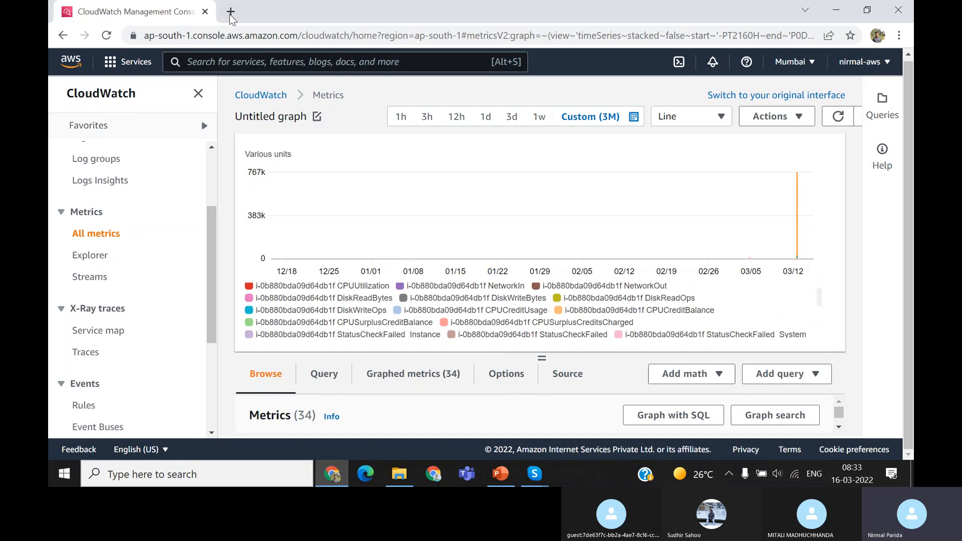
Search for "ec2", open the EC2 instances page in a new browser tab and dismiss the welcome message
click(240, 56)
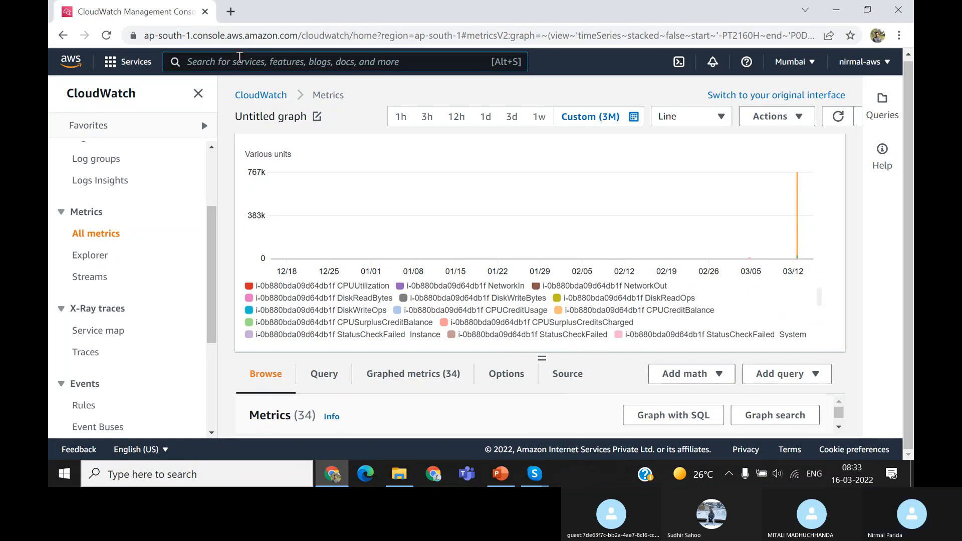
text(ec2)
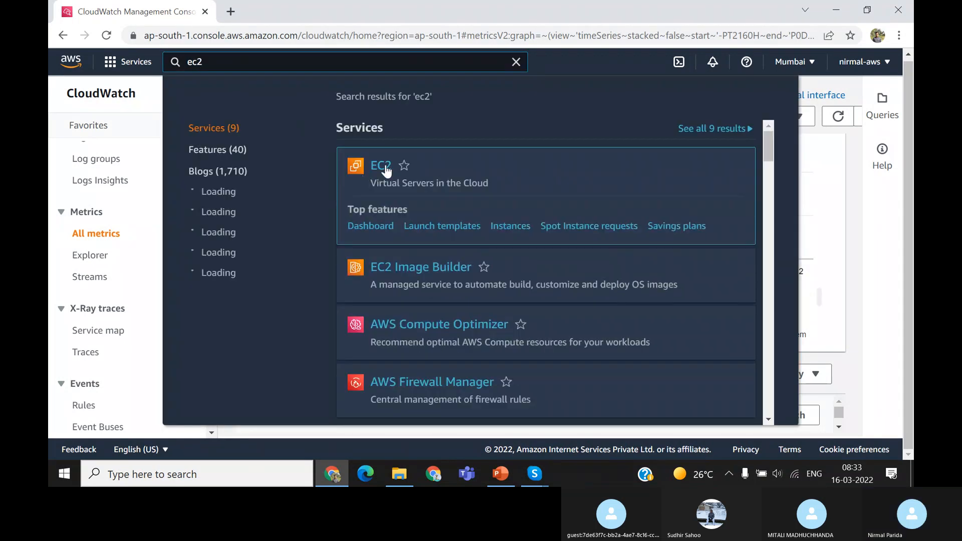
right_click(386, 171)
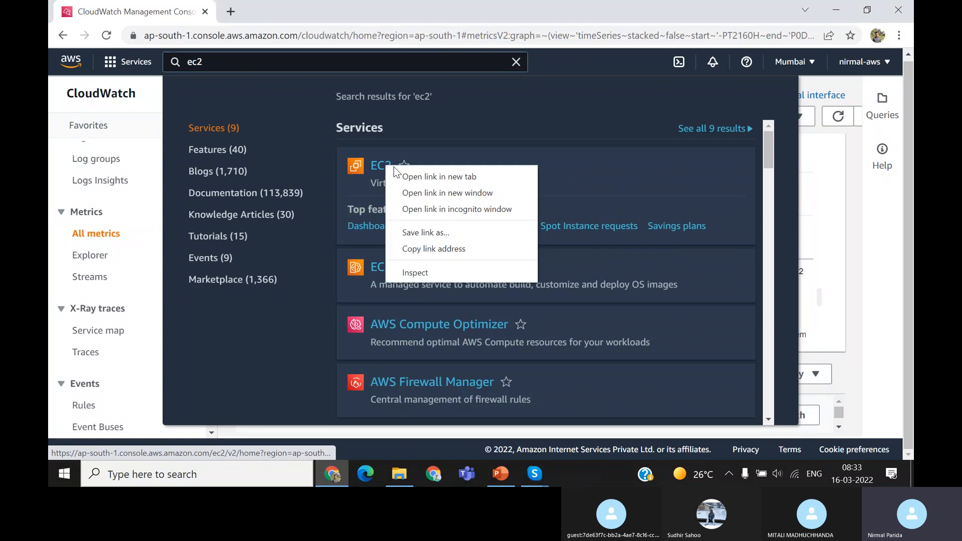
click(421, 179)
click(286, 16)
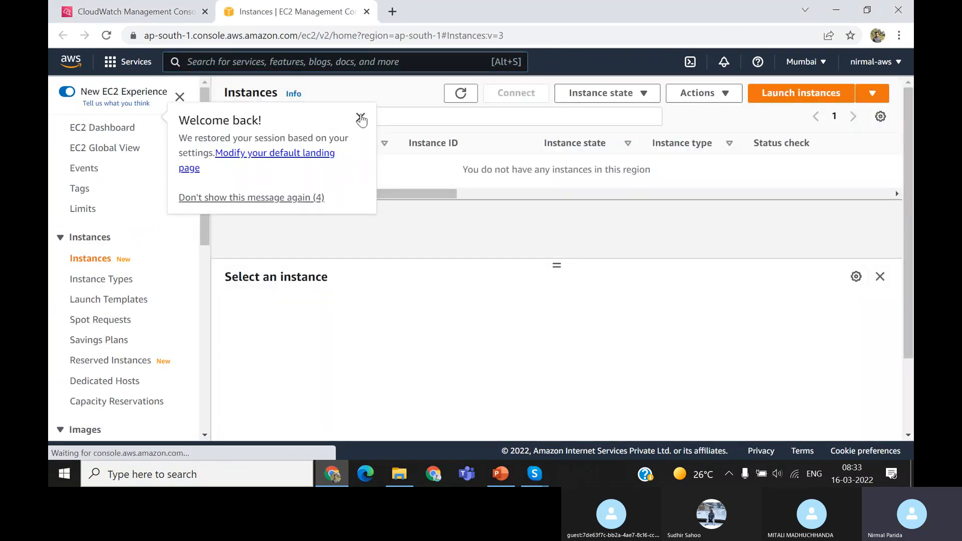
click(360, 118)
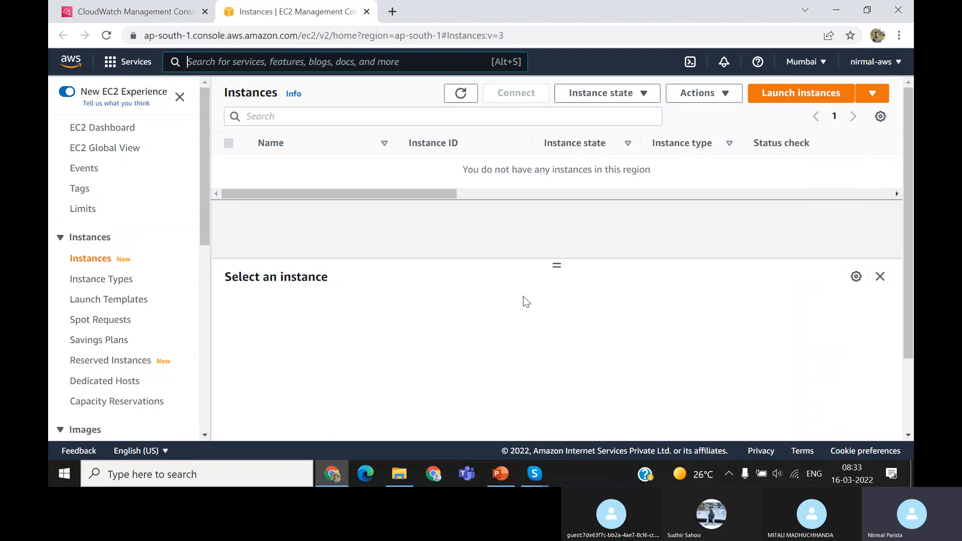
Return to the CloudWatch metrics, shrink the graph area and open the Per-Volume Metrics of EBS
click(166, 15)
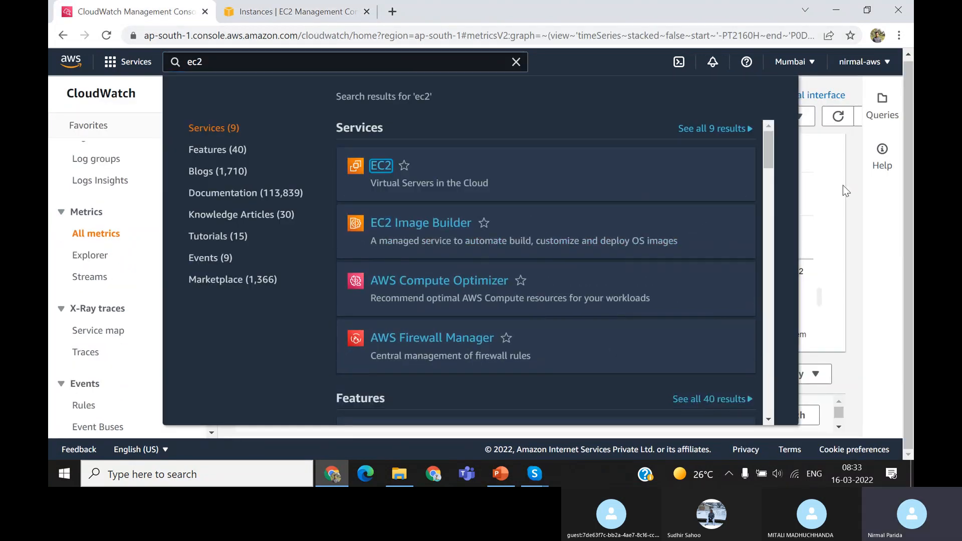
click(864, 197)
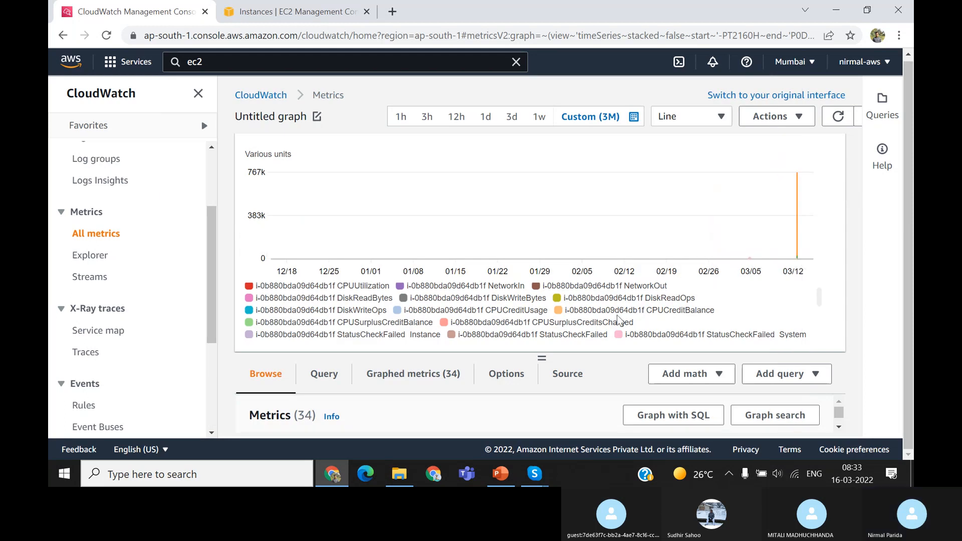
scroll(619, 320, down, 2)
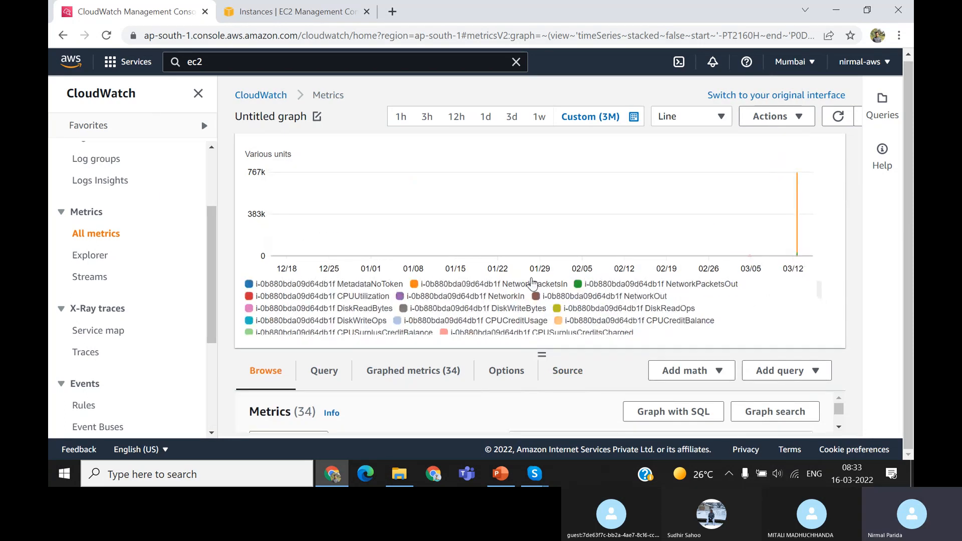
drag(543, 357, 543, 208)
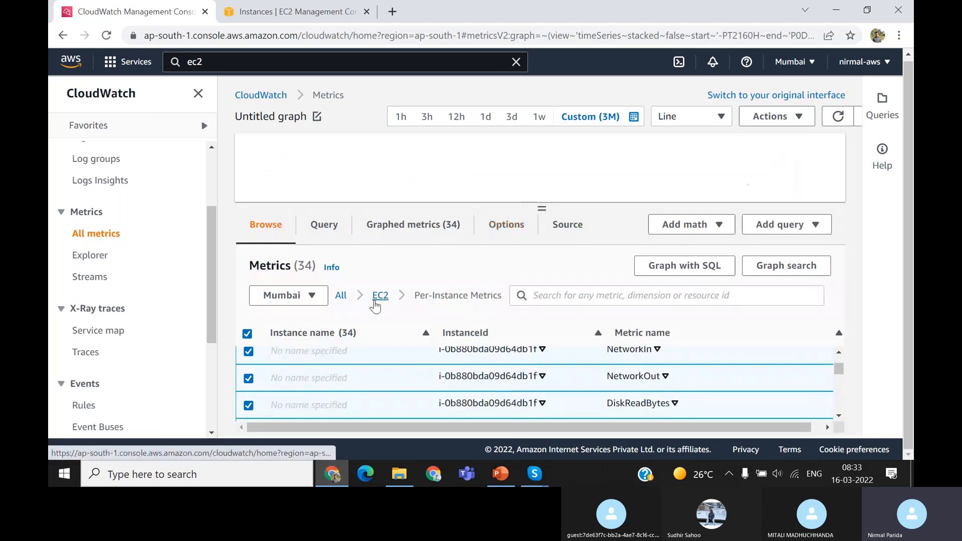
click(343, 296)
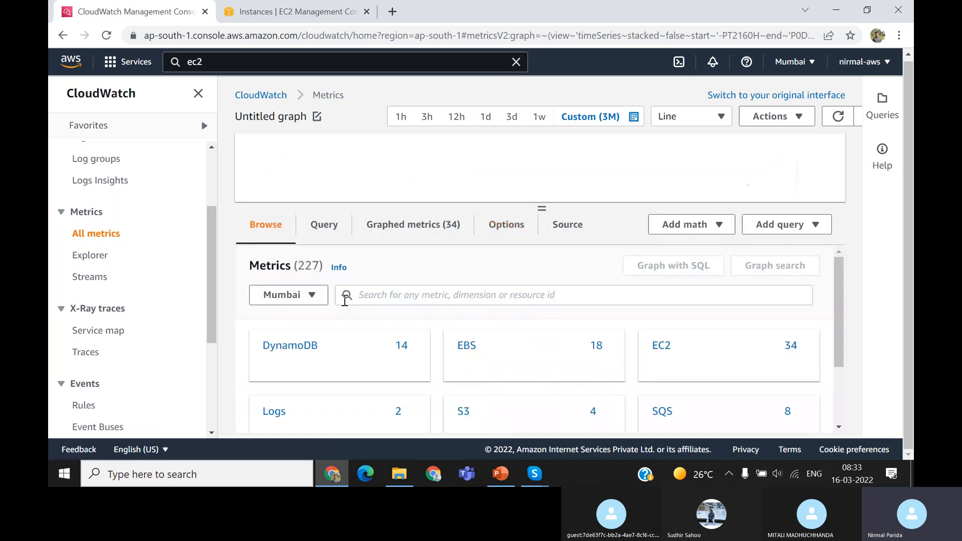
click(464, 349)
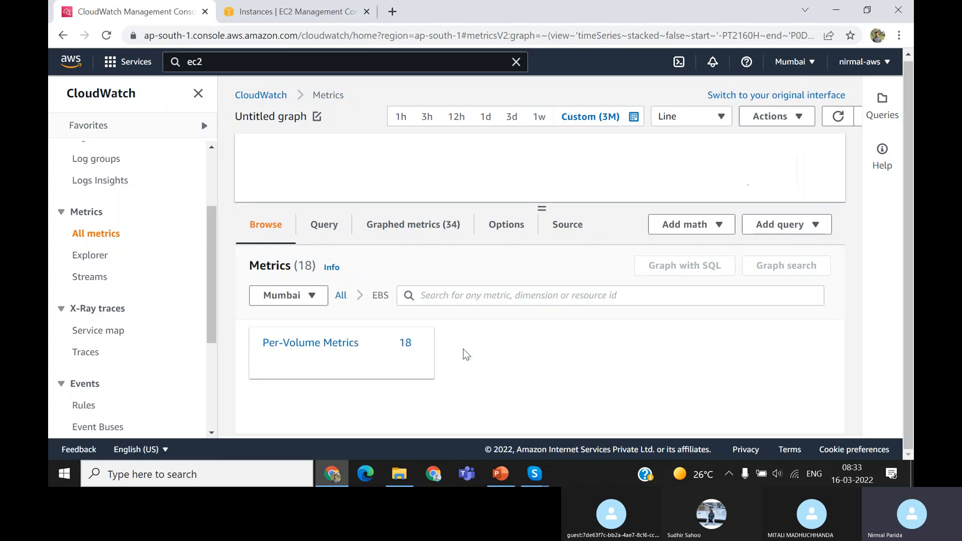
click(332, 345)
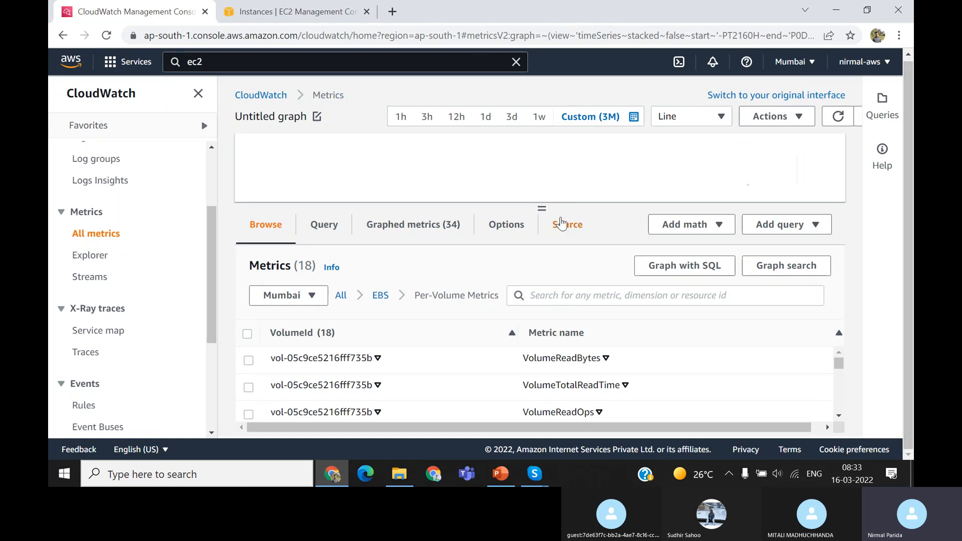
Graph all EBS per-volume metrics at once, look through the metric list and enlarge the graph area
drag(542, 207, 544, 172)
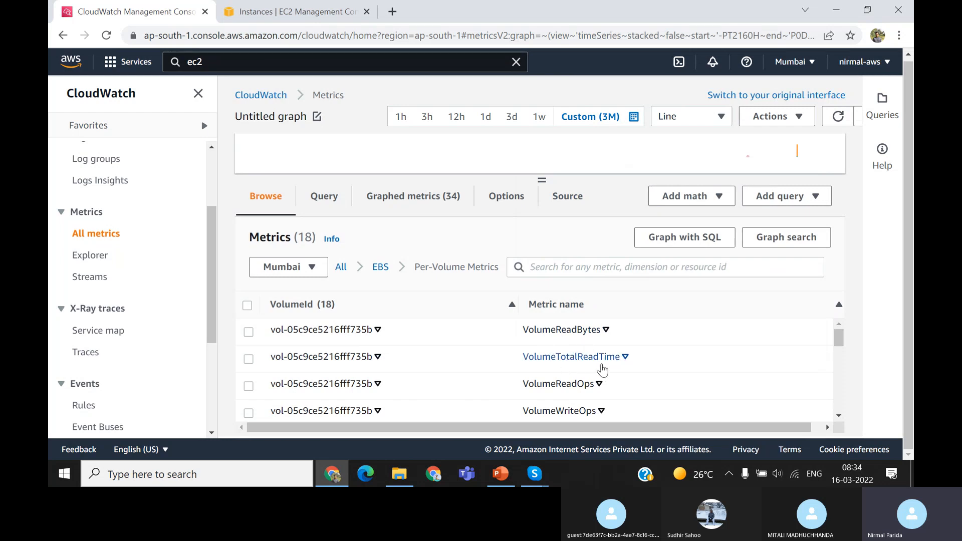
click(246, 307)
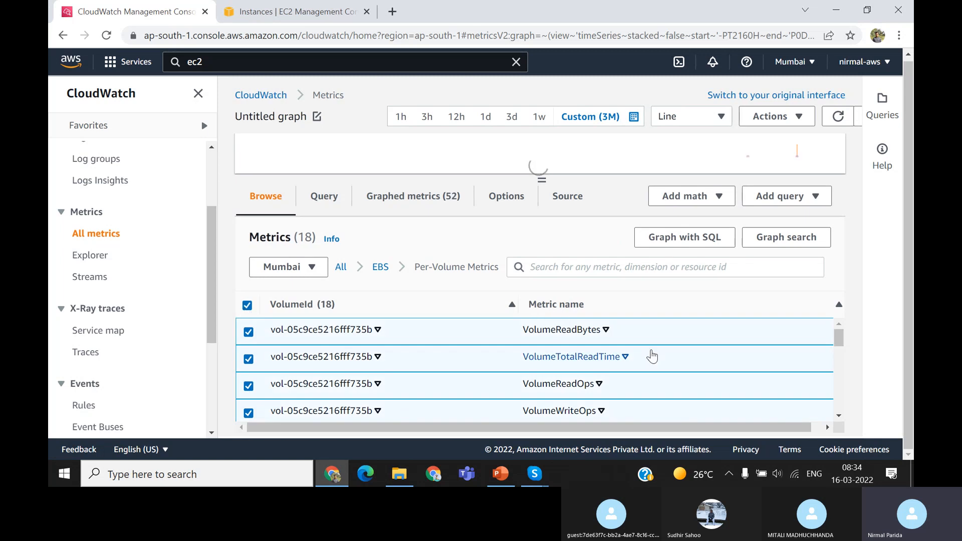
scroll(652, 356, down, 3)
scroll(654, 355, down, 3)
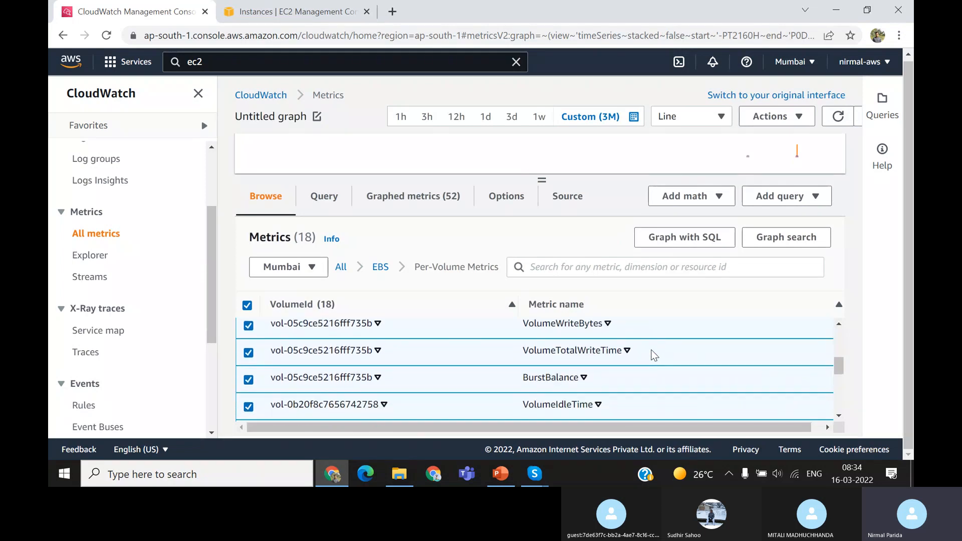
scroll(654, 355, down, 5)
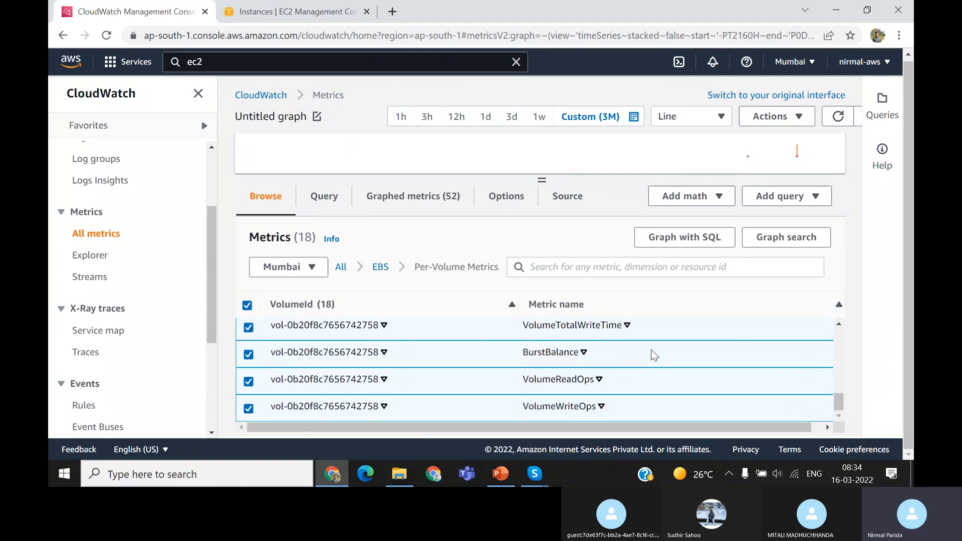
scroll(653, 355, up, 10)
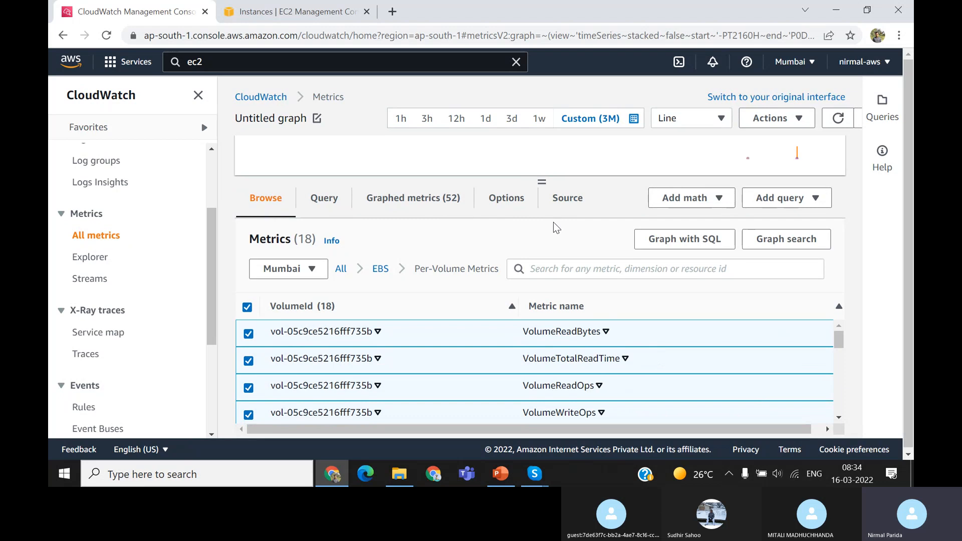
drag(541, 181, 549, 271)
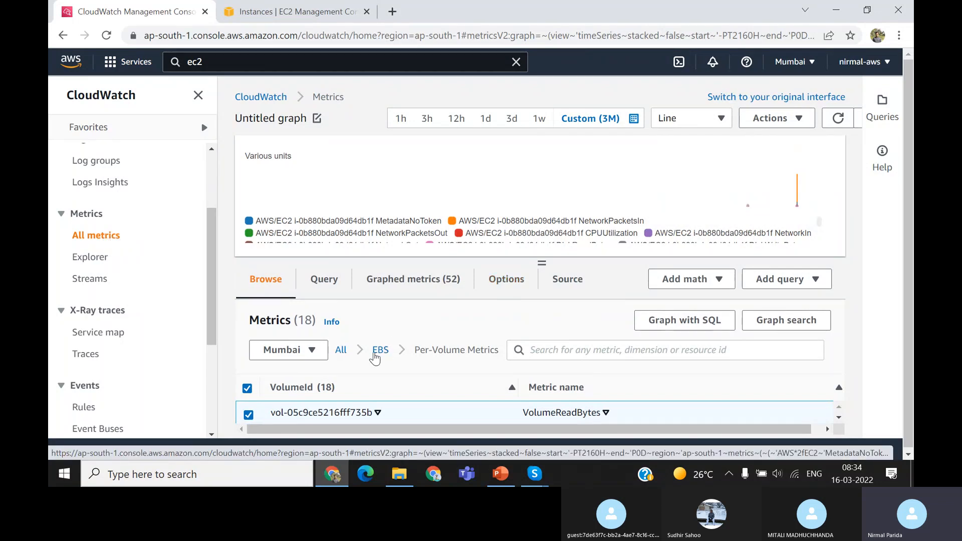
Go back to the overview of all metrics, shrink the graph area and open the Table Metrics of DynamoDB
click(384, 352)
scroll(655, 329, down, 1)
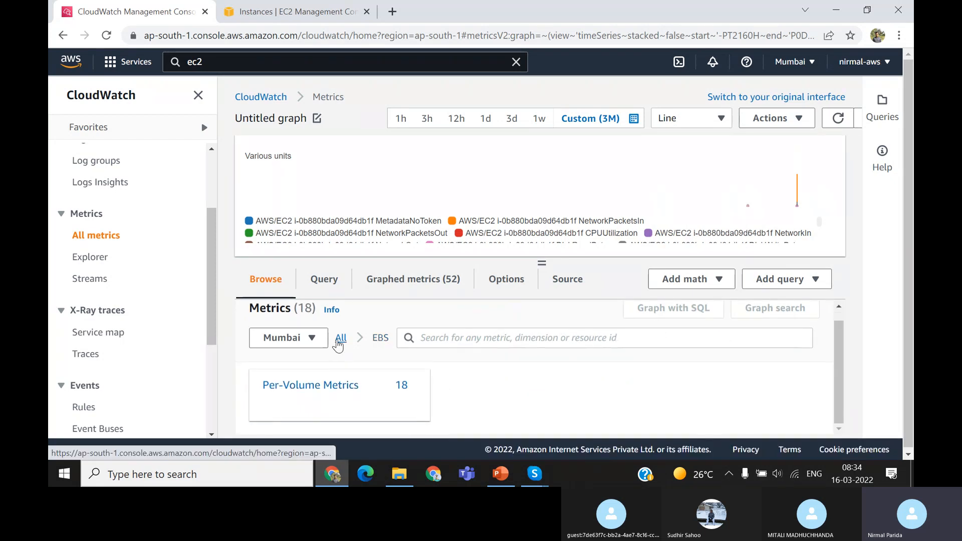
click(339, 339)
drag(542, 262, 549, 171)
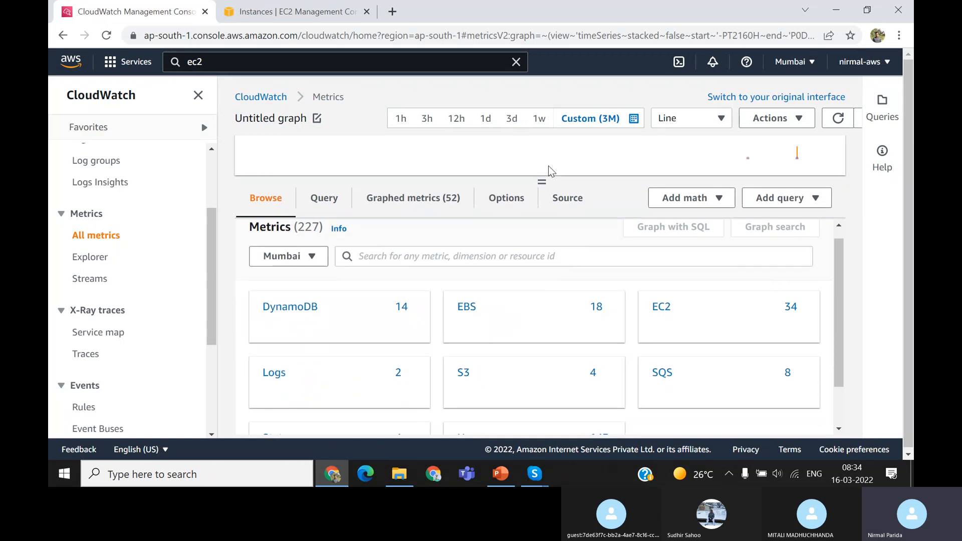
click(297, 306)
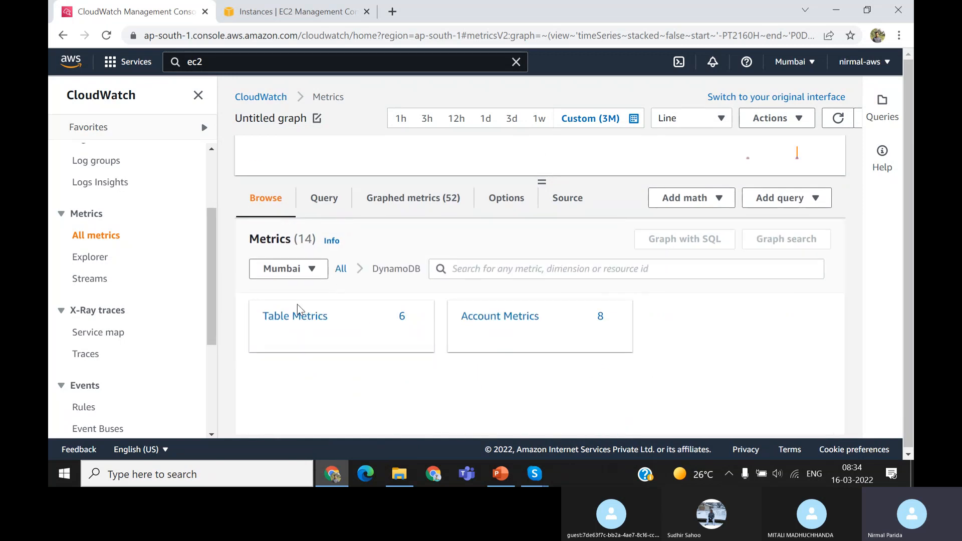
click(300, 317)
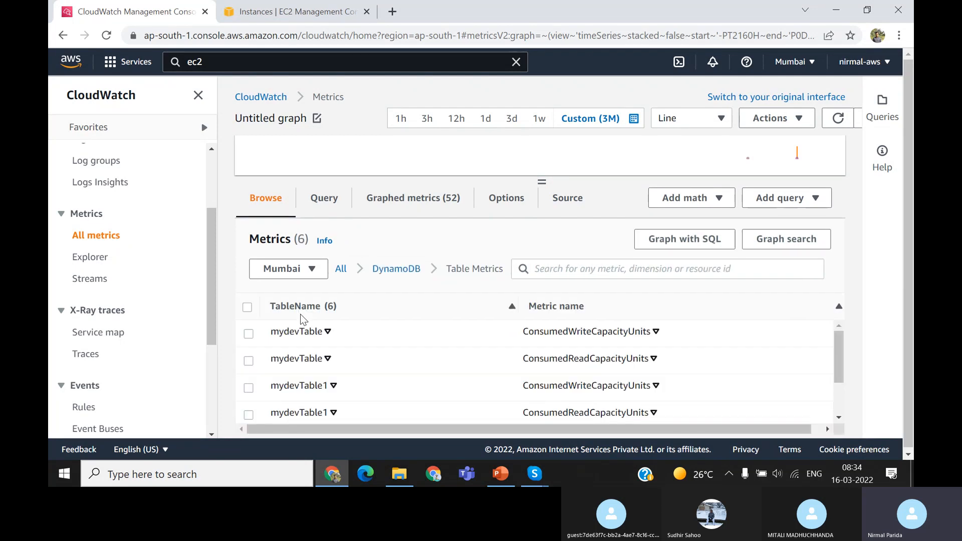
Examine the consumed read and write capacity metrics listed for each DynamoDB table
scroll(581, 386, down, 1)
scroll(582, 386, down, 2)
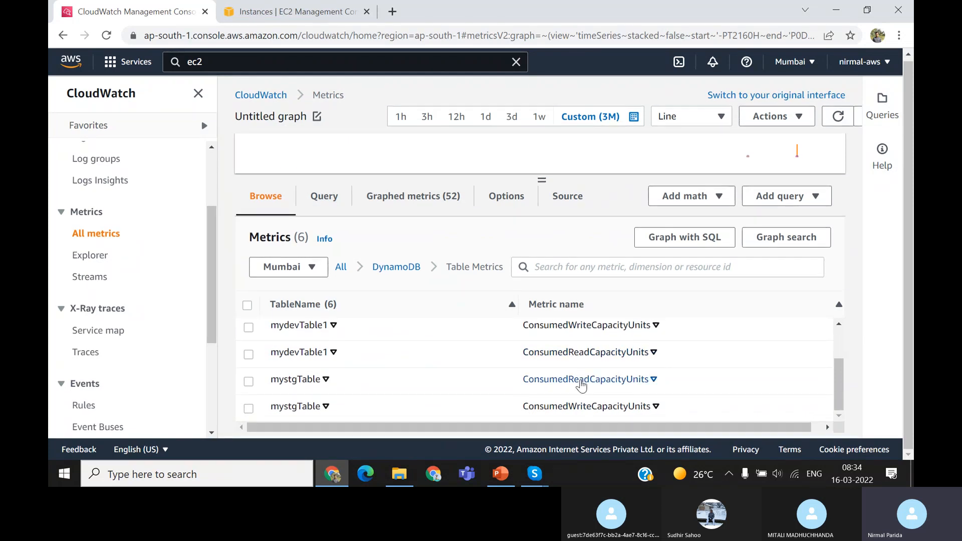
scroll(582, 385, up, 2)
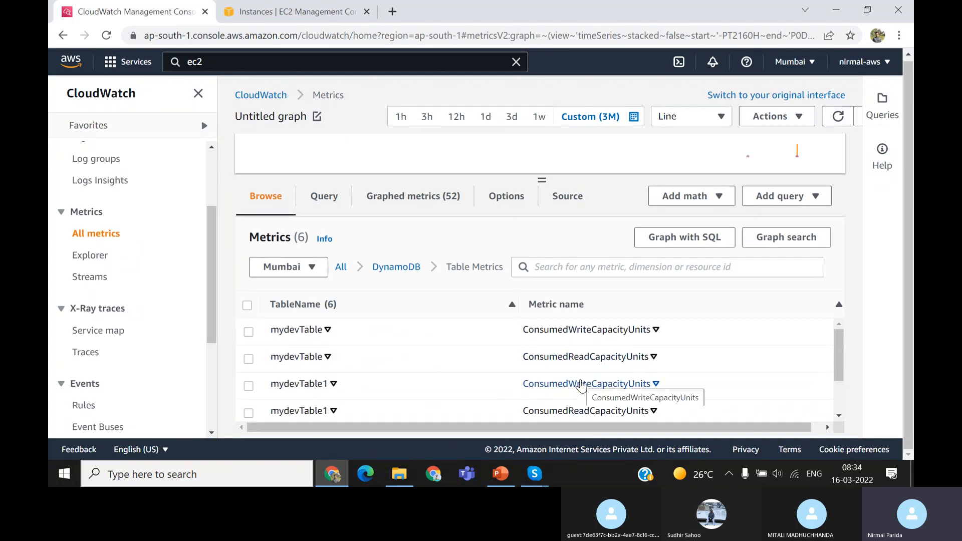
scroll(581, 386, down, 2)
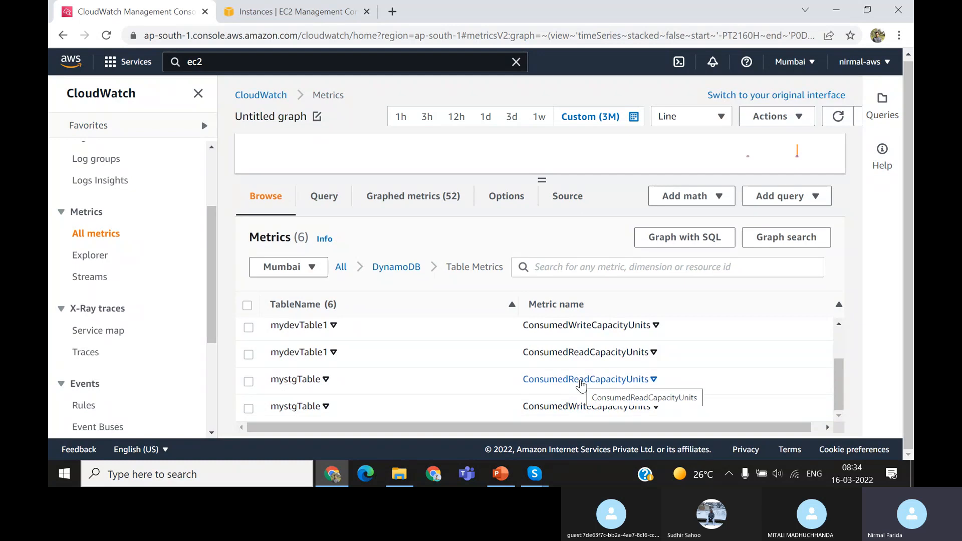
scroll(581, 385, up, 2)
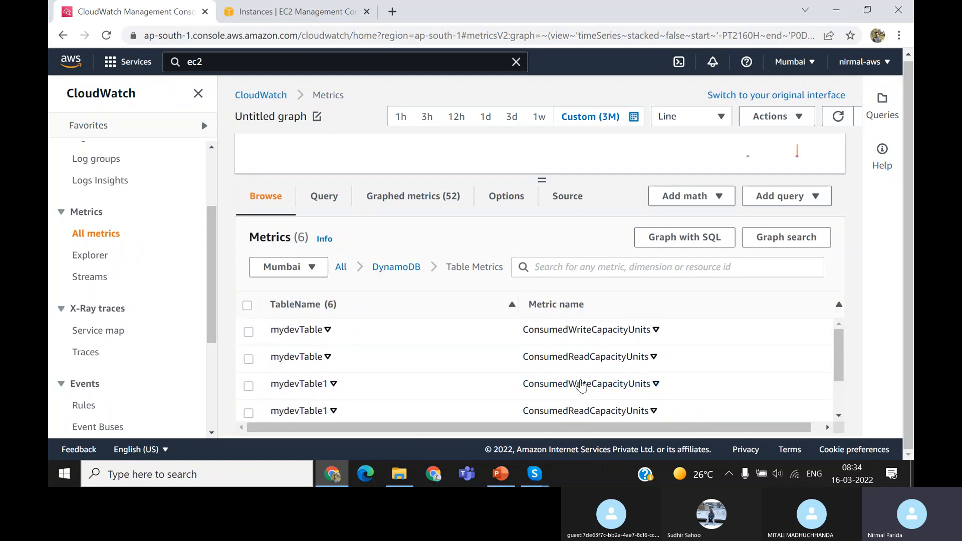
Return to the overview of all metrics and switch to PowerPoint
click(341, 268)
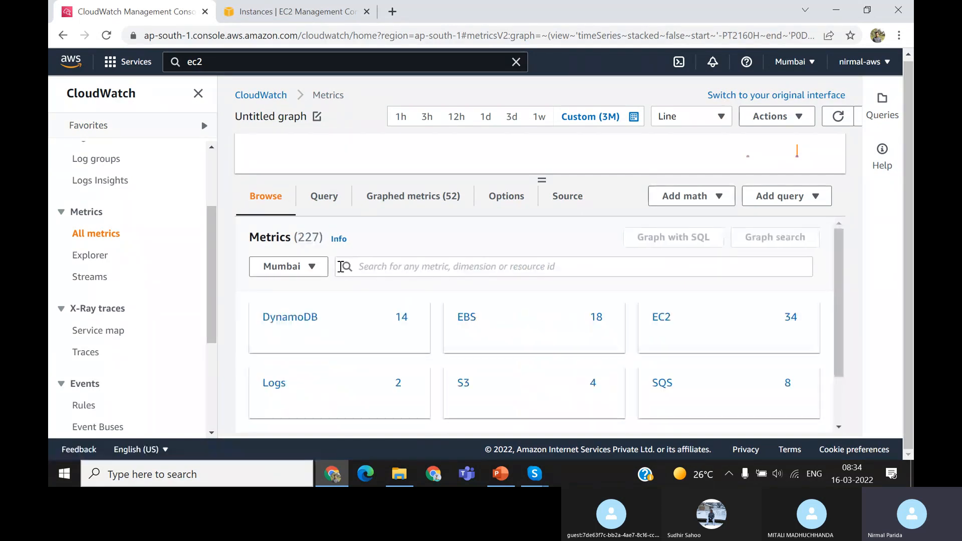
click(502, 475)
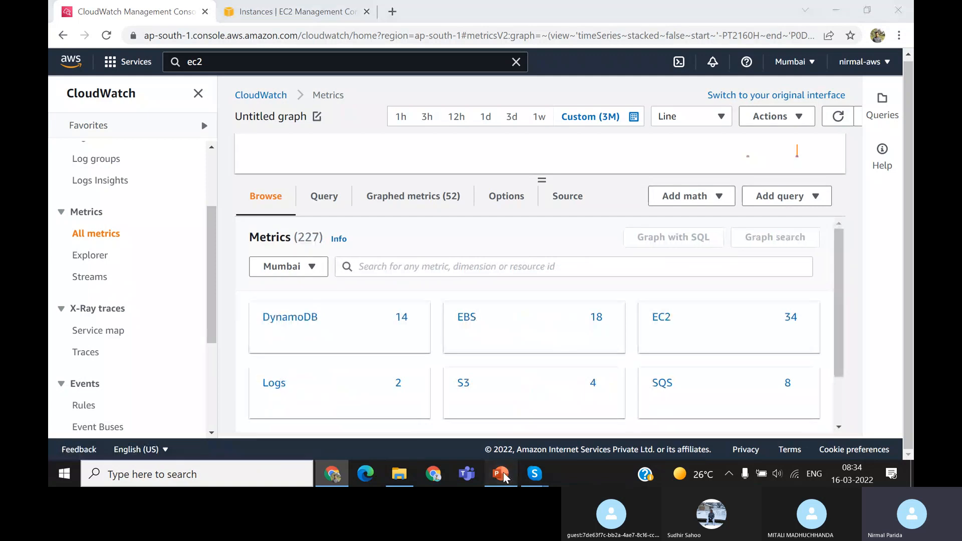
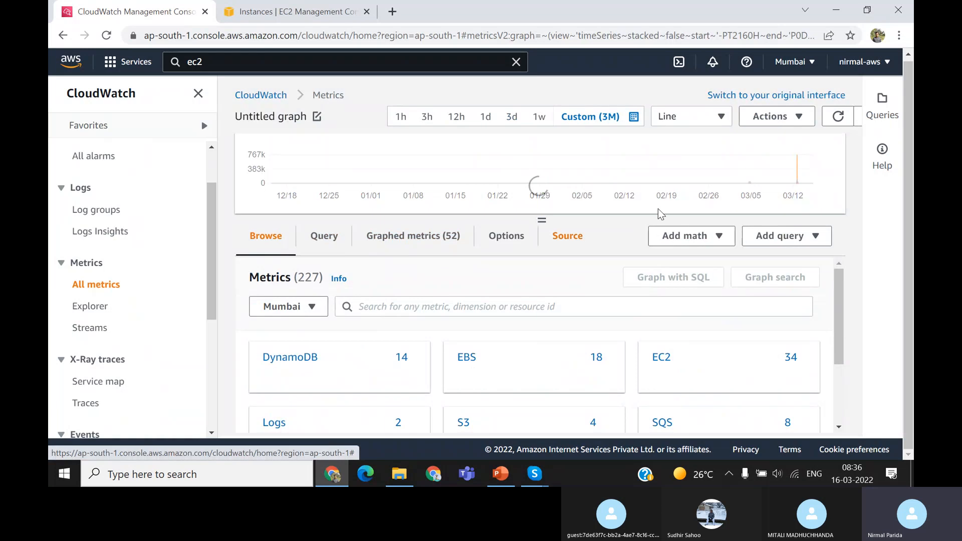
Look through the math functions and graph actions offered on the metrics page and scan the listed metric namespaces
click(719, 240)
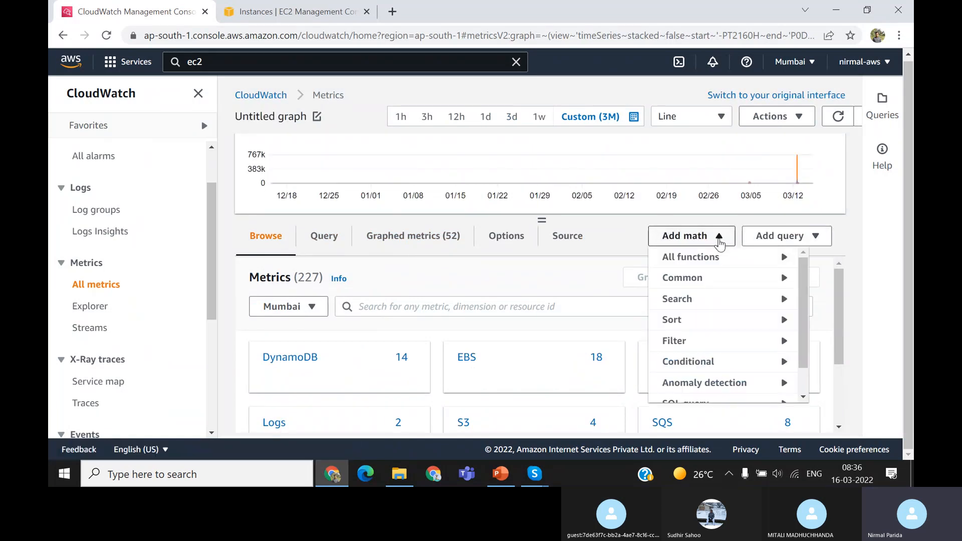
click(797, 121)
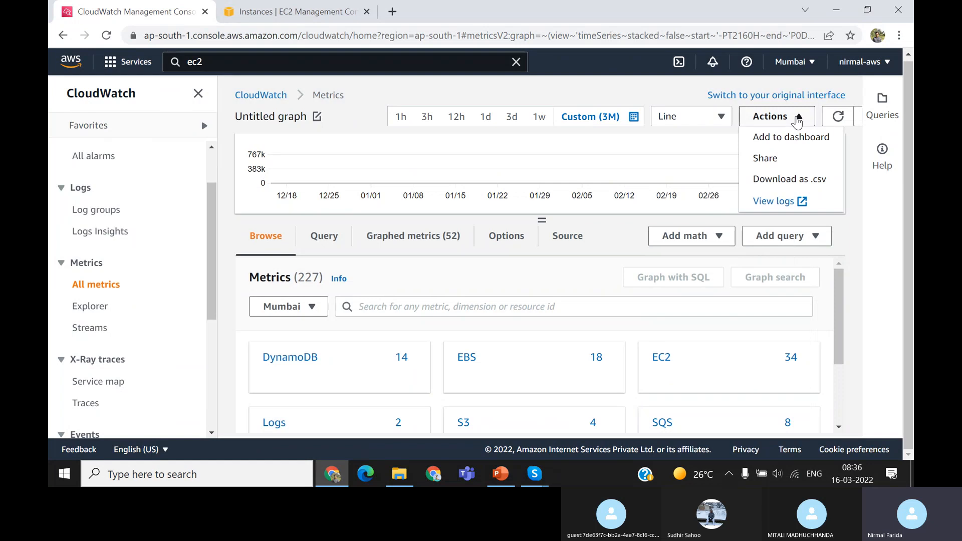
click(866, 254)
scroll(584, 316, down, 3)
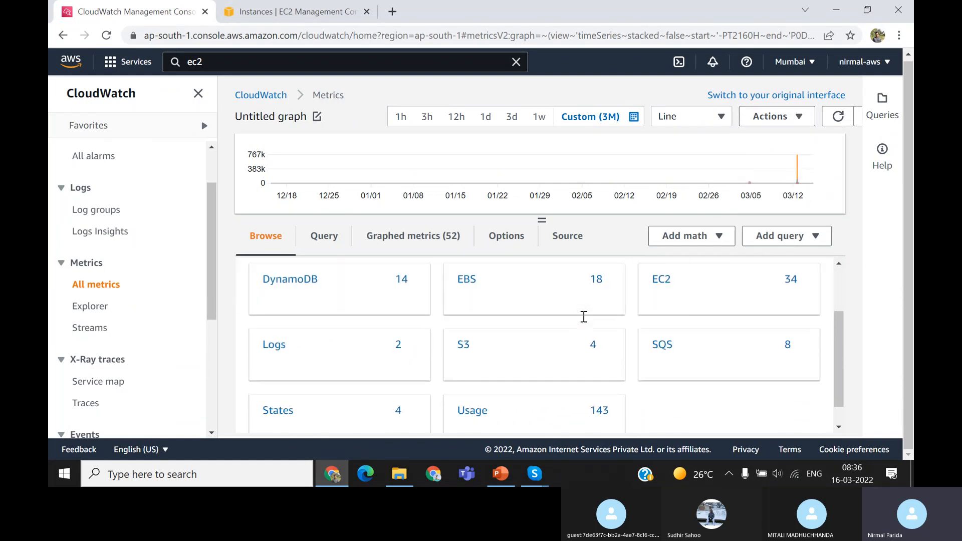
scroll(584, 317, up, 3)
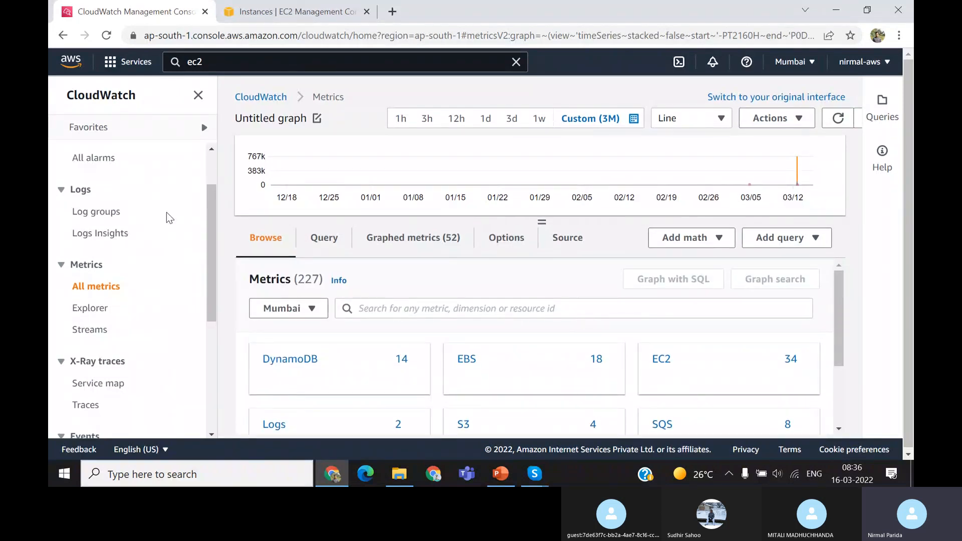
scroll(166, 212, up, 2)
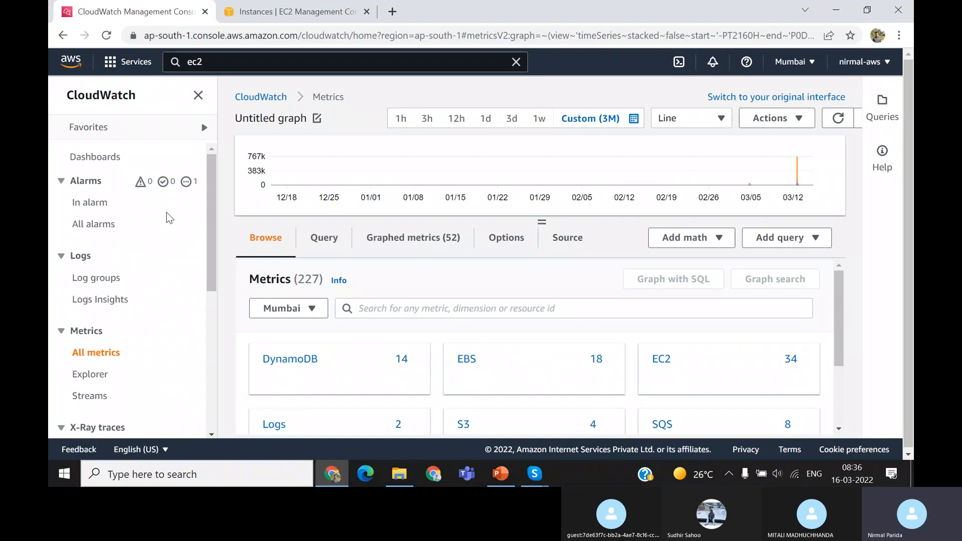
scroll(167, 212, down, 2)
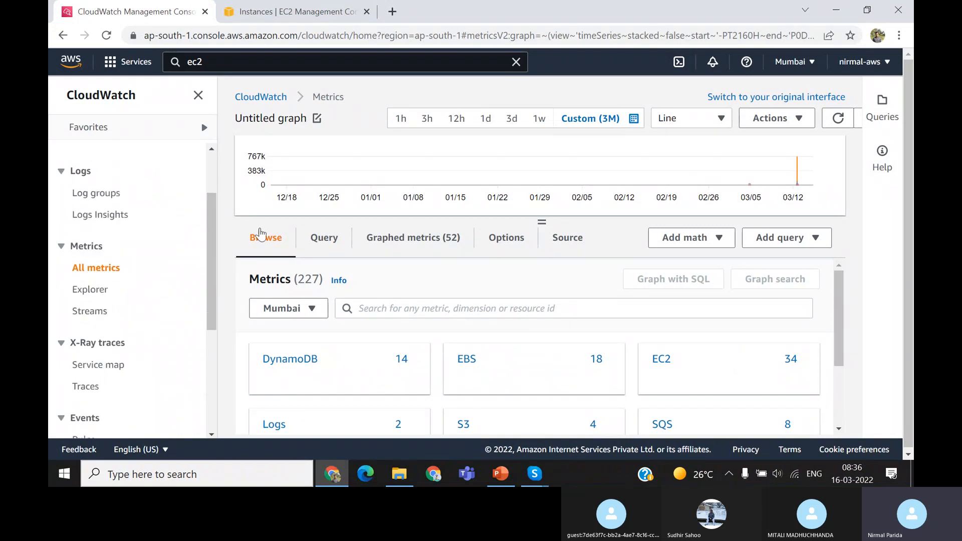
scroll(380, 275, down, 3)
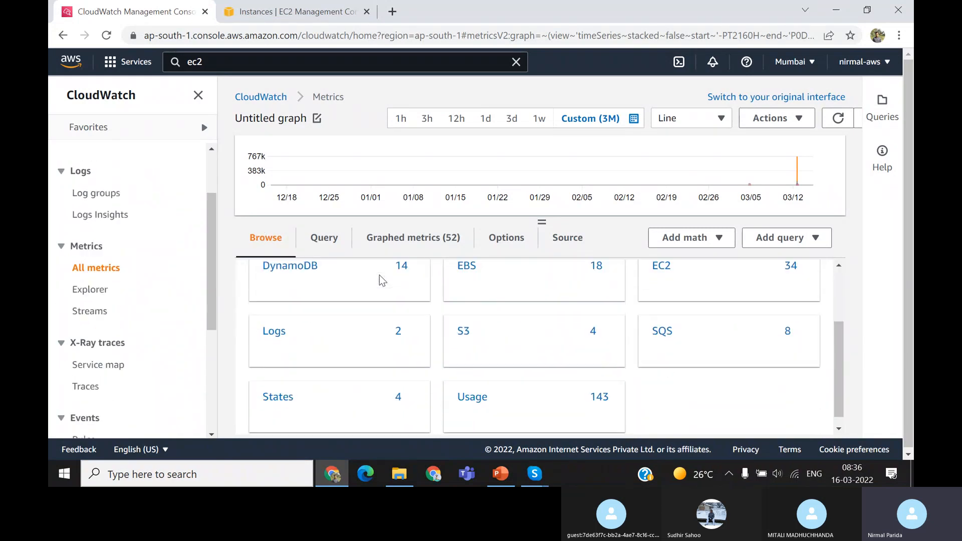
scroll(380, 276, up, 3)
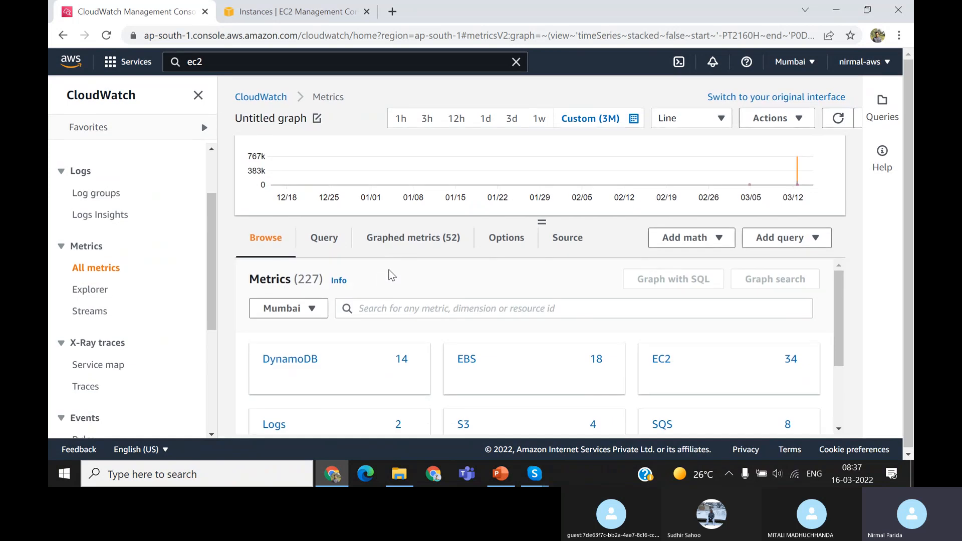
Check the CloudWatch Custom Metrics slide in PowerPoint, return to Chrome and look through the query and math options for metrics
click(498, 475)
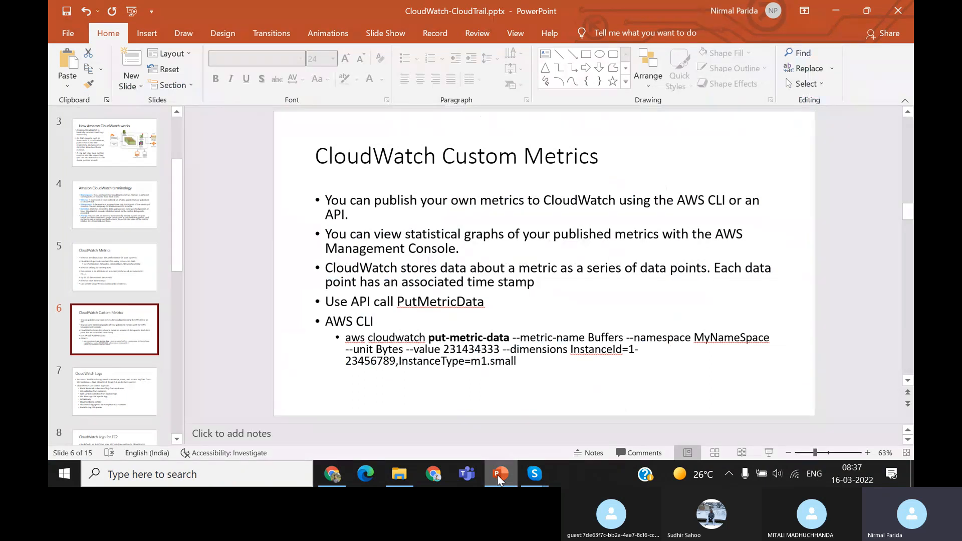
click(497, 474)
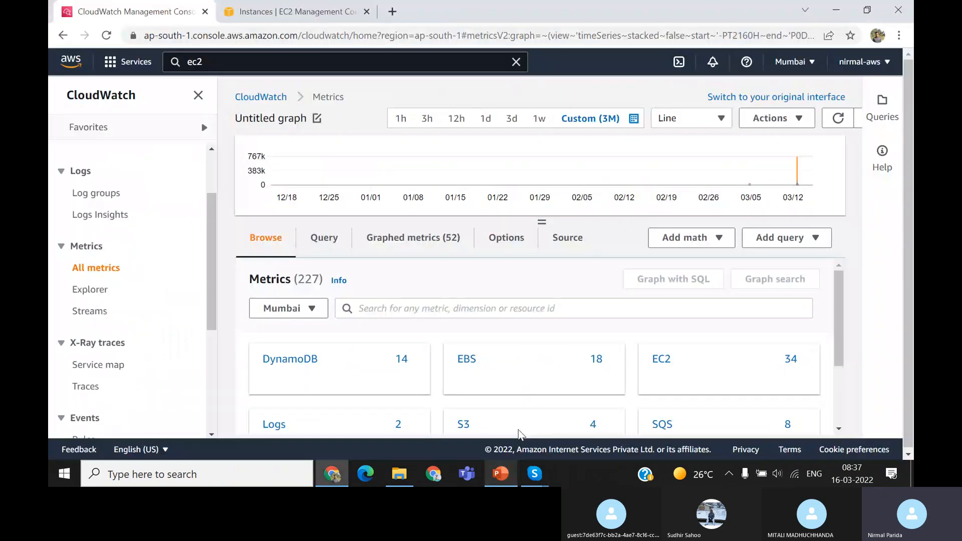
click(799, 241)
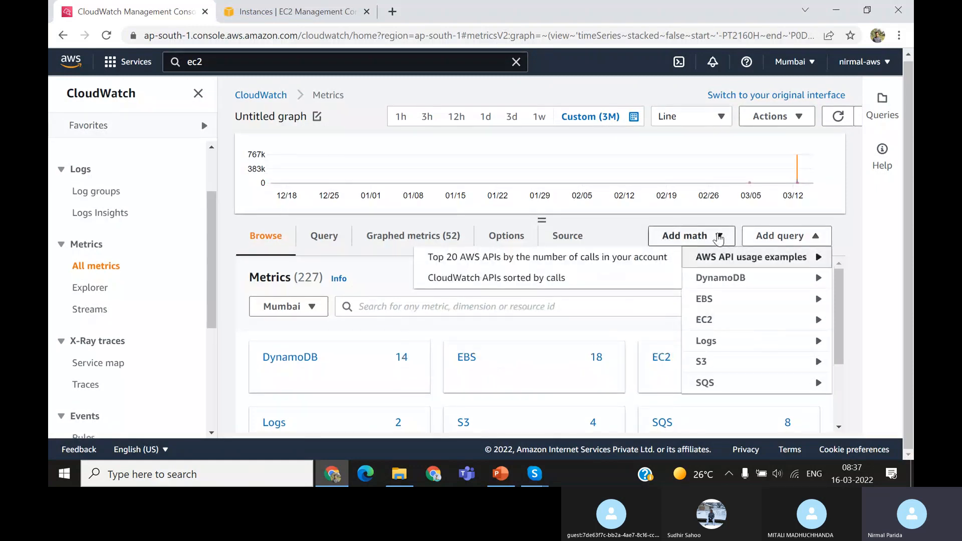
click(719, 238)
scroll(712, 351, down, 2)
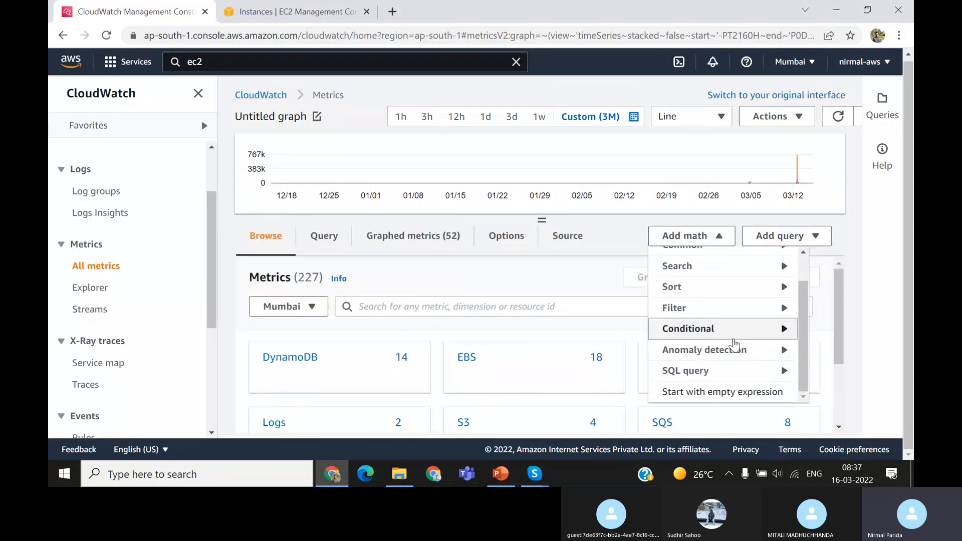
Open the CloudWatch overview page, dismiss the update banner and view the auto-refresh interval choices
click(272, 97)
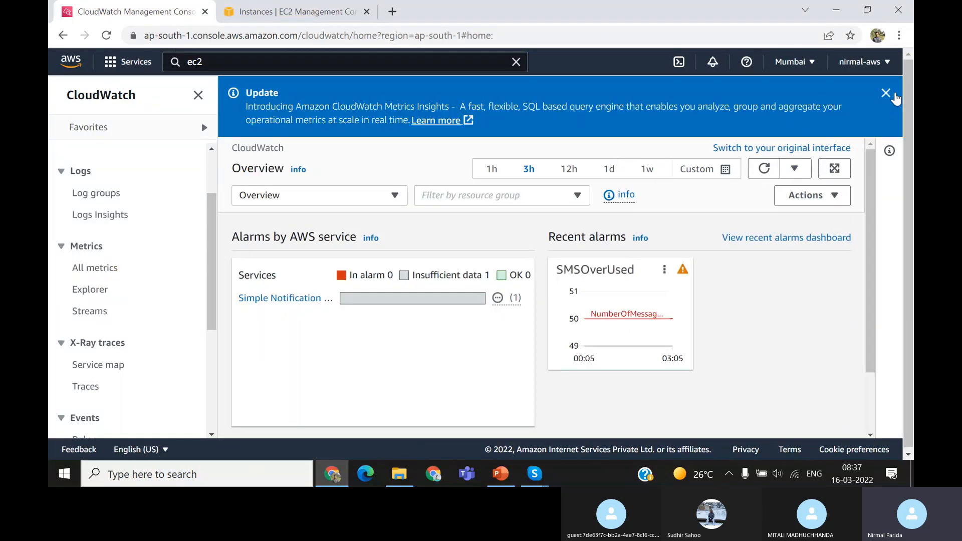
click(886, 93)
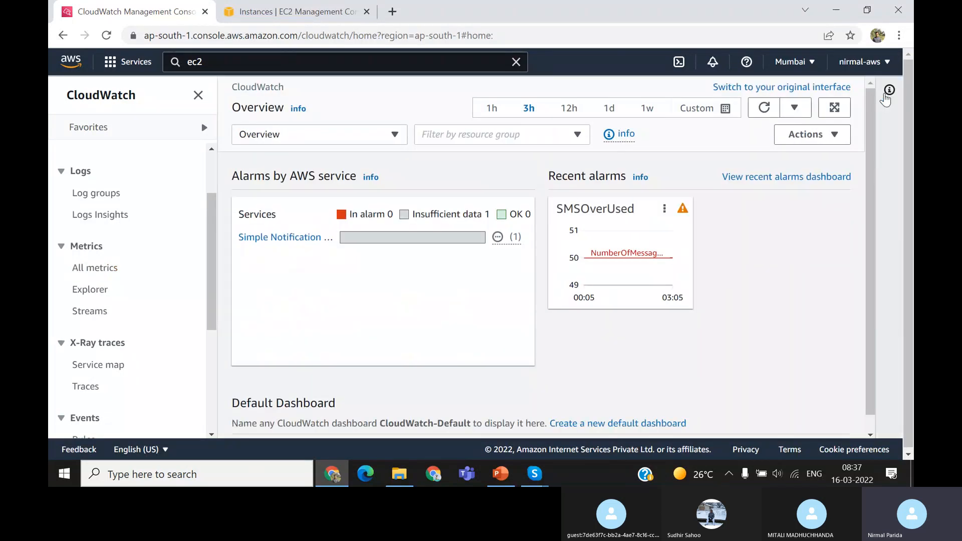
click(797, 108)
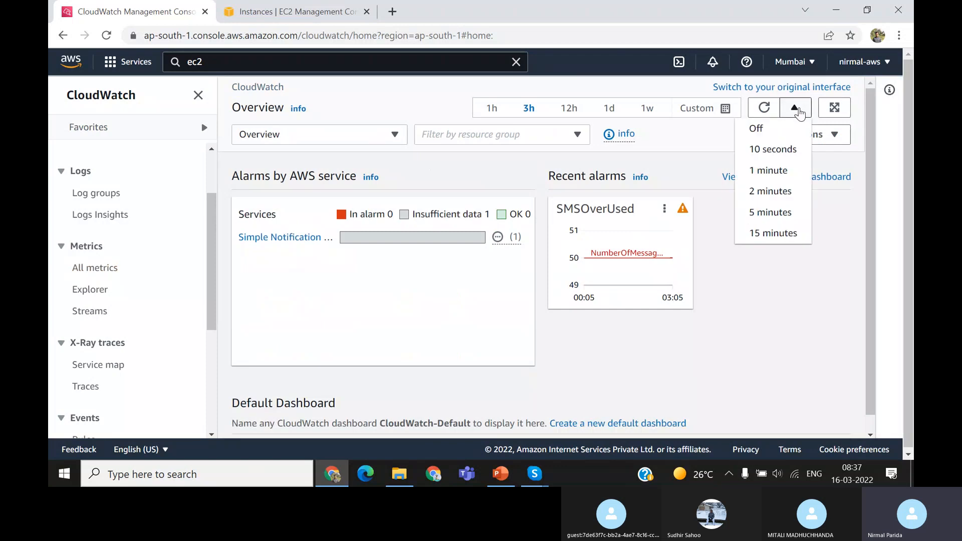
click(829, 254)
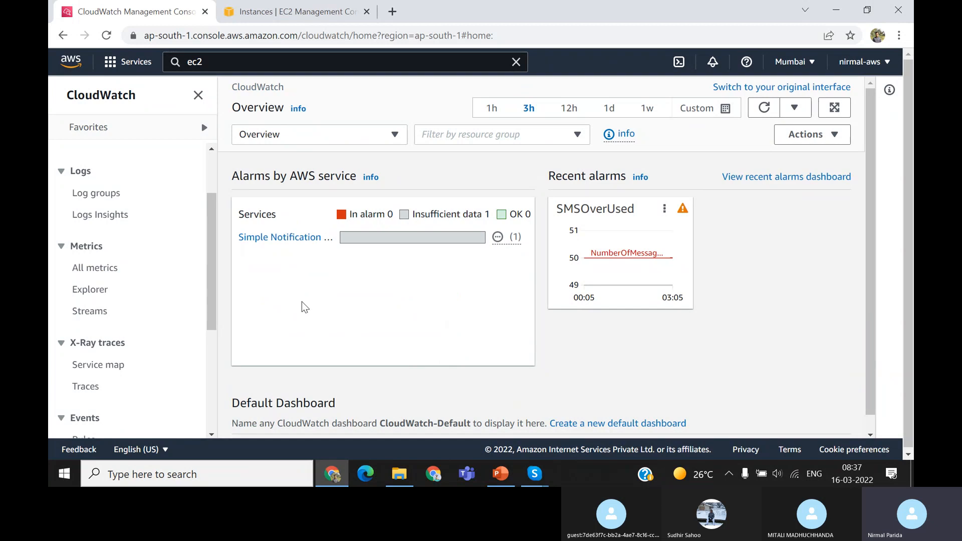
Look through the CloudWatch navigation entries for alarms, logs, metrics, X-Ray traces, events and application monitoring
scroll(195, 350, down, 1)
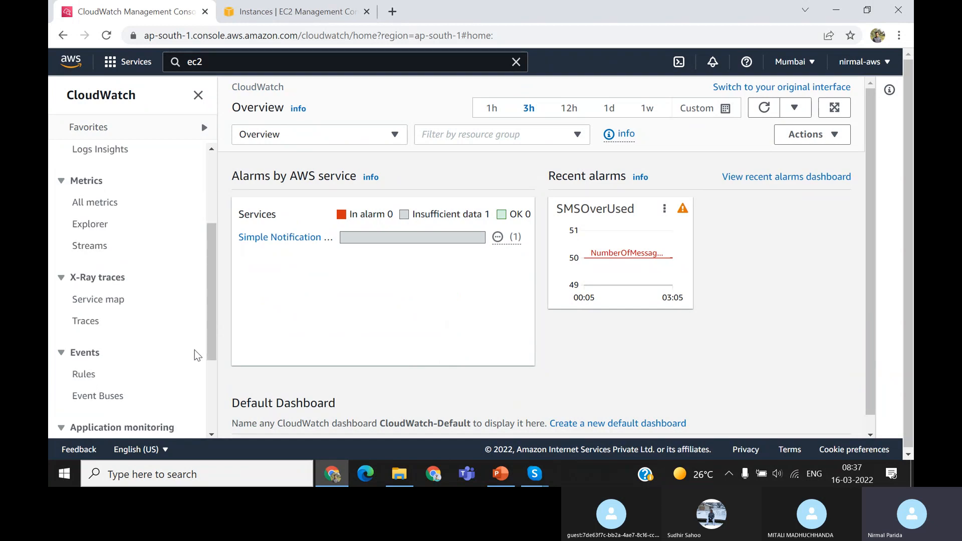
scroll(195, 350, down, 3)
scroll(195, 349, up, 3)
scroll(195, 350, up, 1)
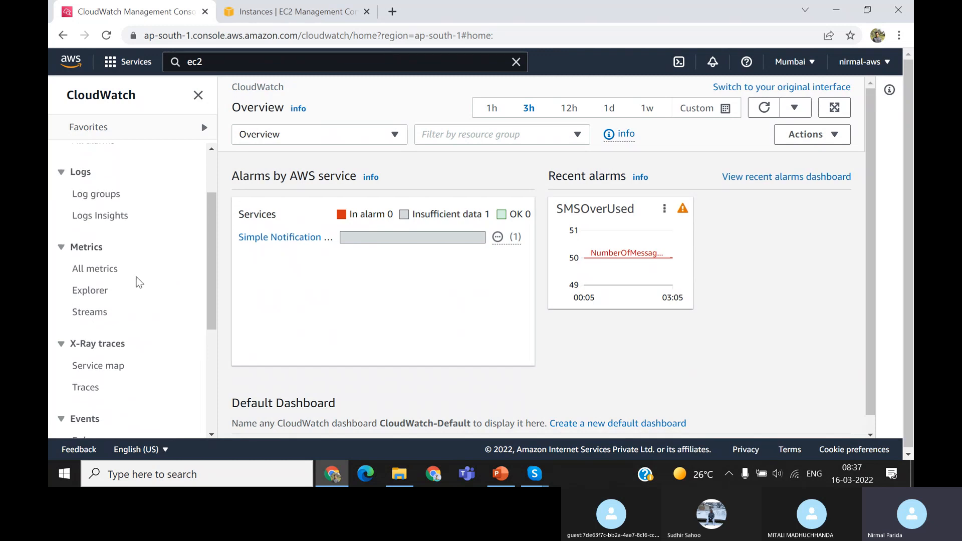
scroll(140, 283, up, 1)
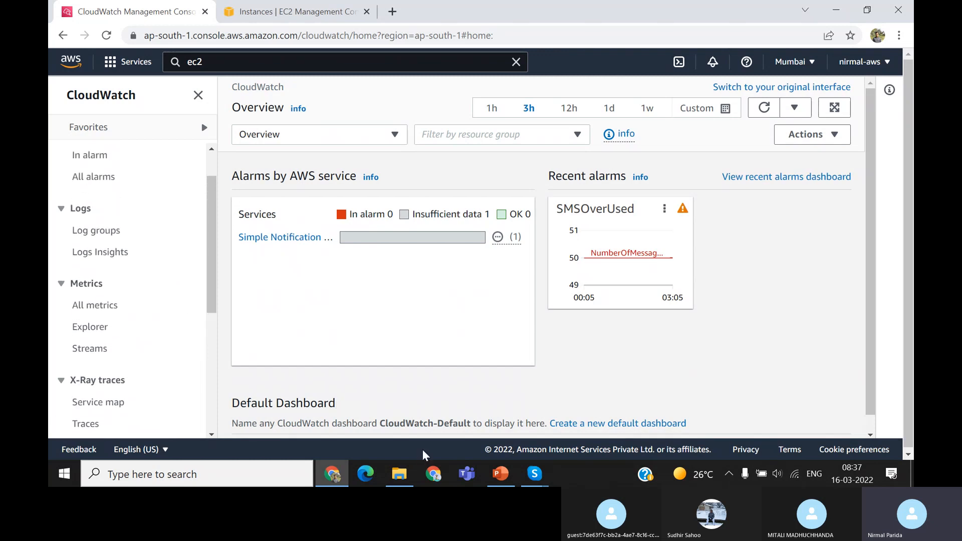
Search Google in a new browser tab for "cloudwatch create namespace cli"
click(393, 11)
click(381, 269)
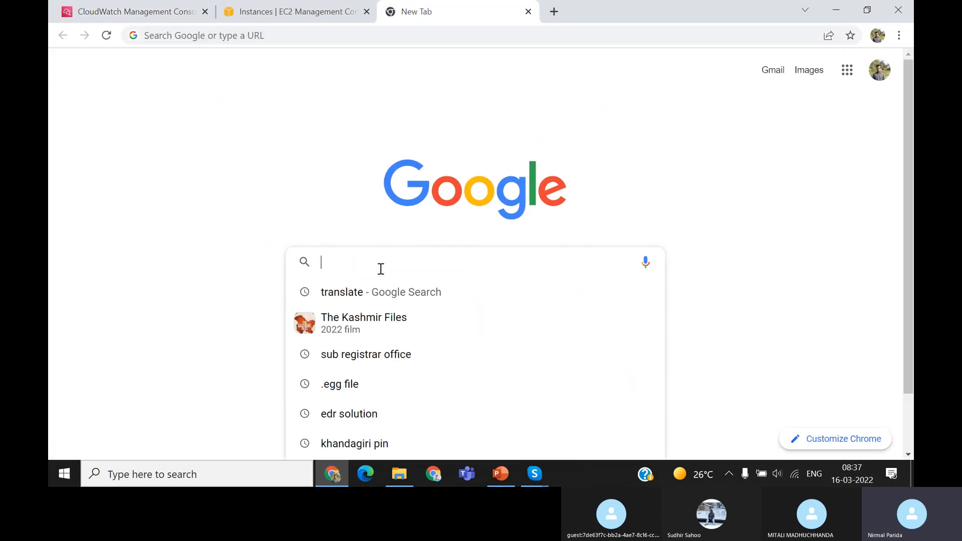
text(cloudw)
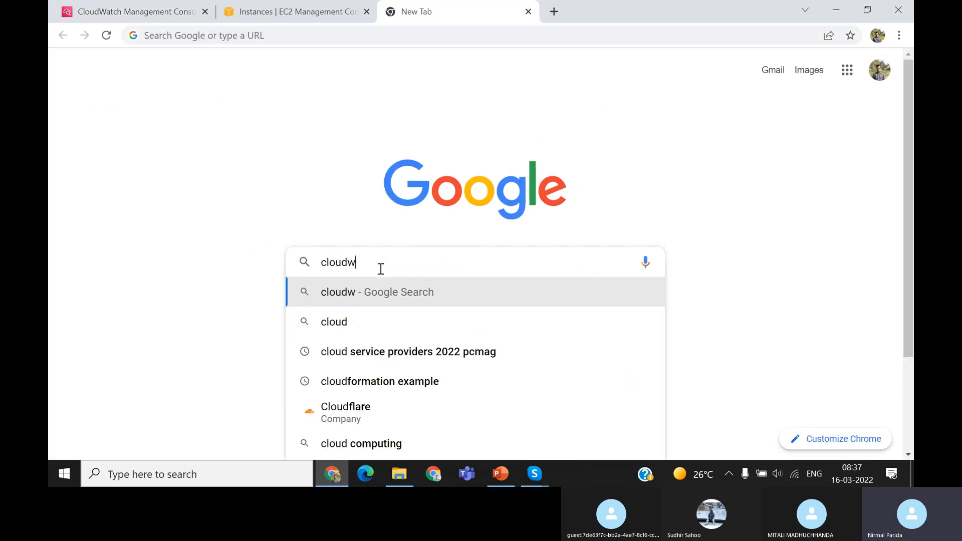
text(atch b)
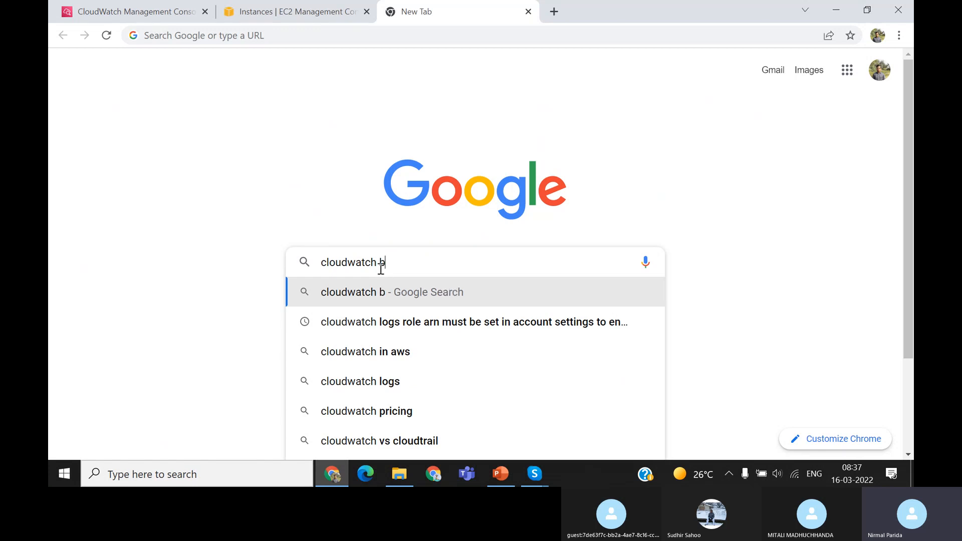
key(BackSpace)
text(names)
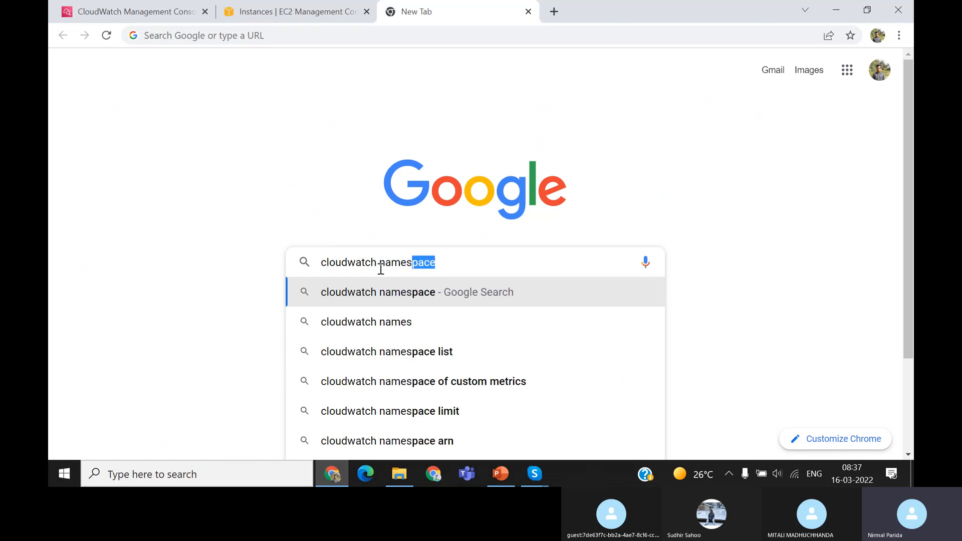
text(pace )
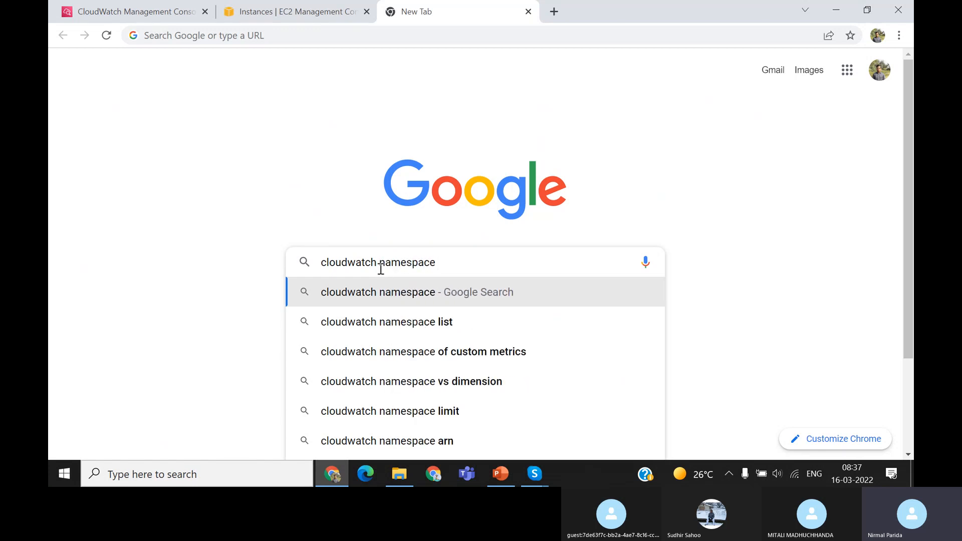
text(cli)
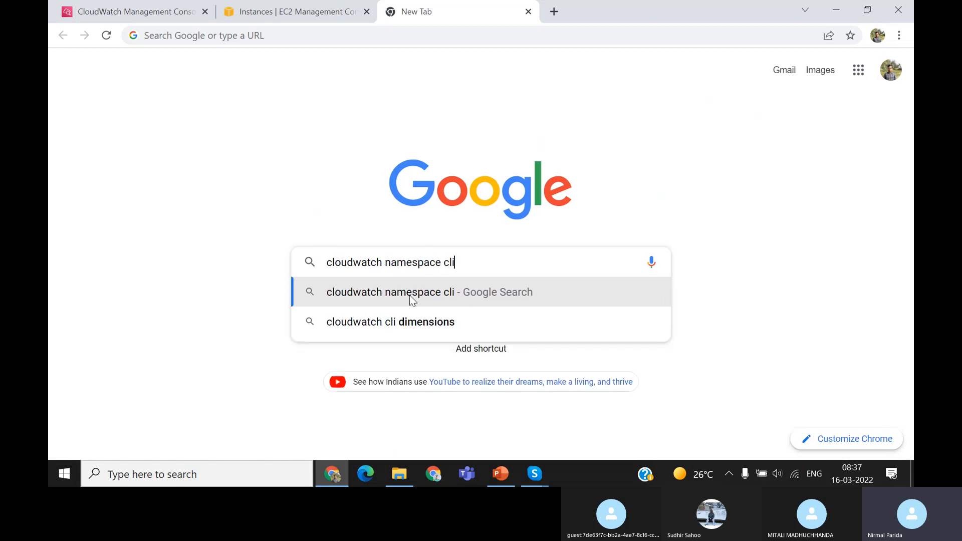
click(386, 263)
text(create)
key(Return)
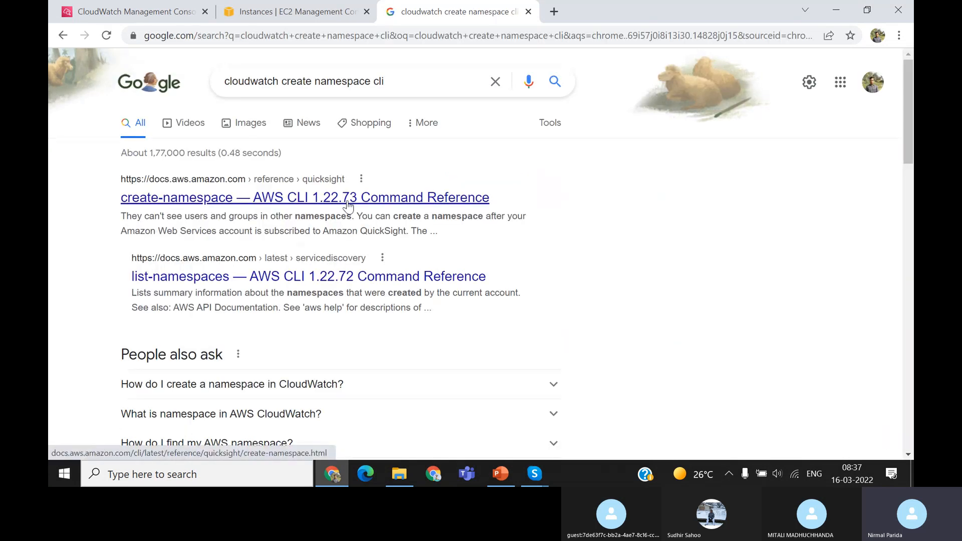
Open the create-namespace AWS CLI Command Reference result in a separate browser tab and show it
right_click(349, 205)
click(382, 211)
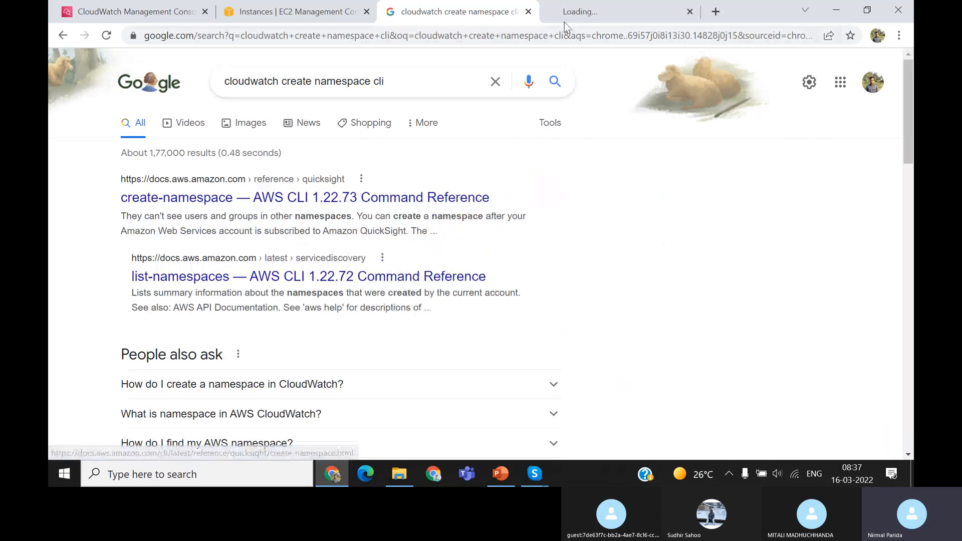
click(566, 18)
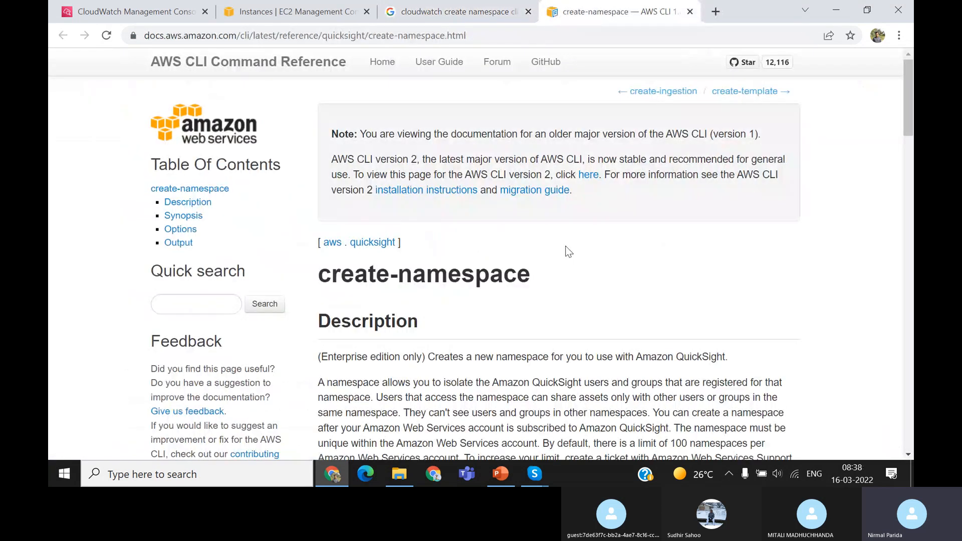
Read through the create-namespace reference, including its synopsis, options and output, and return to the Google search results
scroll(568, 252, down, 8)
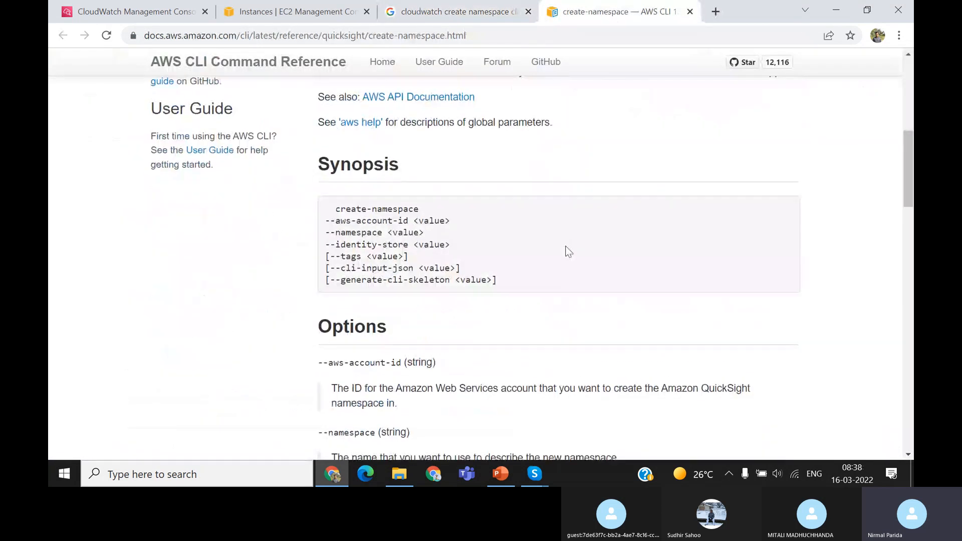
scroll(568, 252, down, 1)
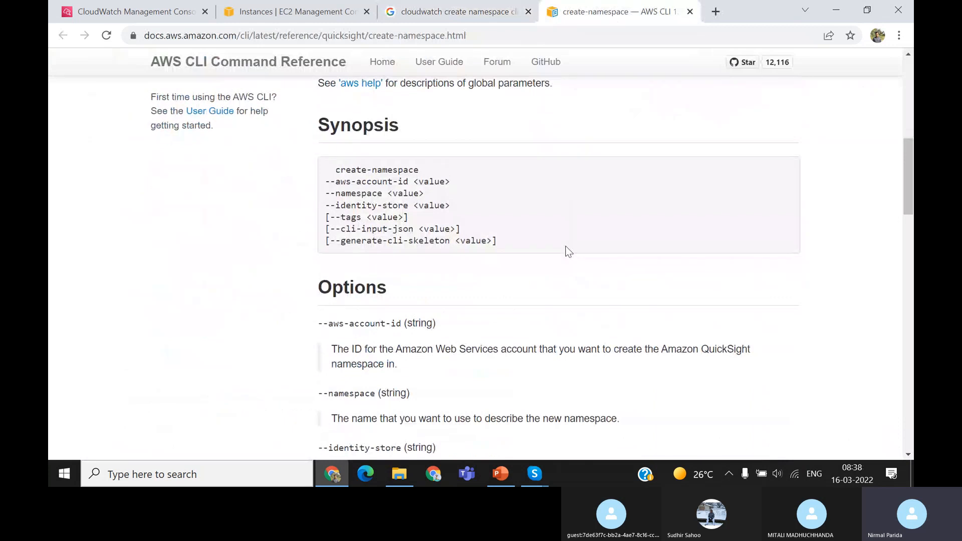
scroll(568, 251, down, 11)
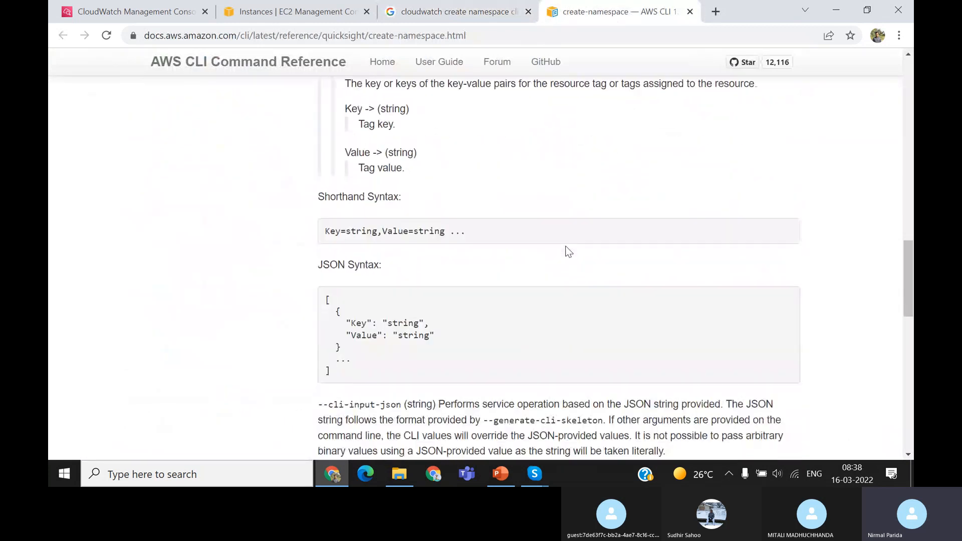
scroll(568, 252, down, 13)
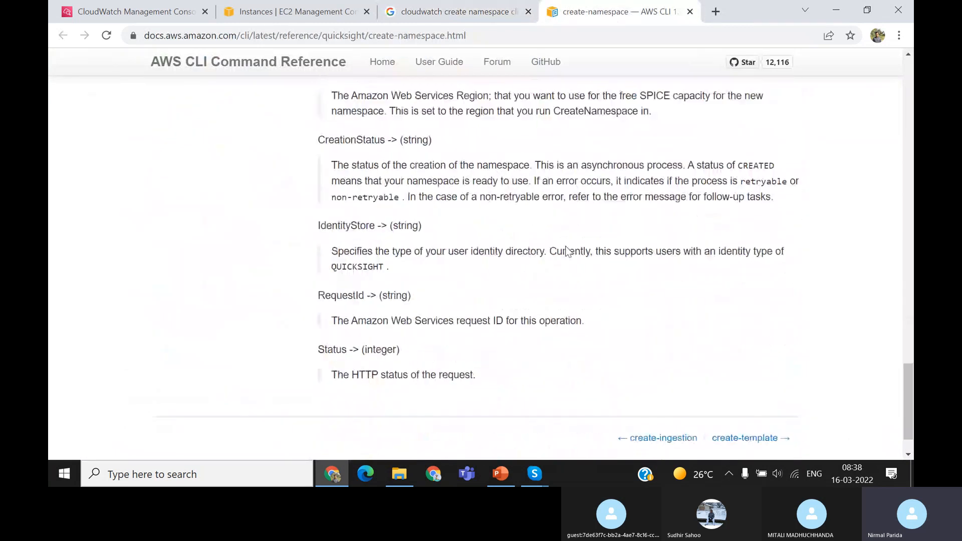
scroll(567, 246, down, 1)
scroll(567, 252, up, 20)
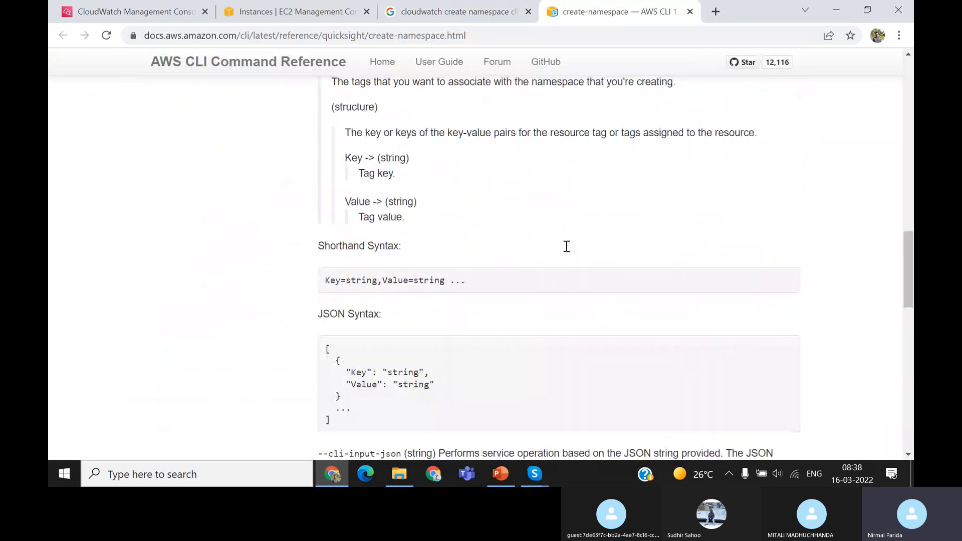
scroll(568, 252, up, 6)
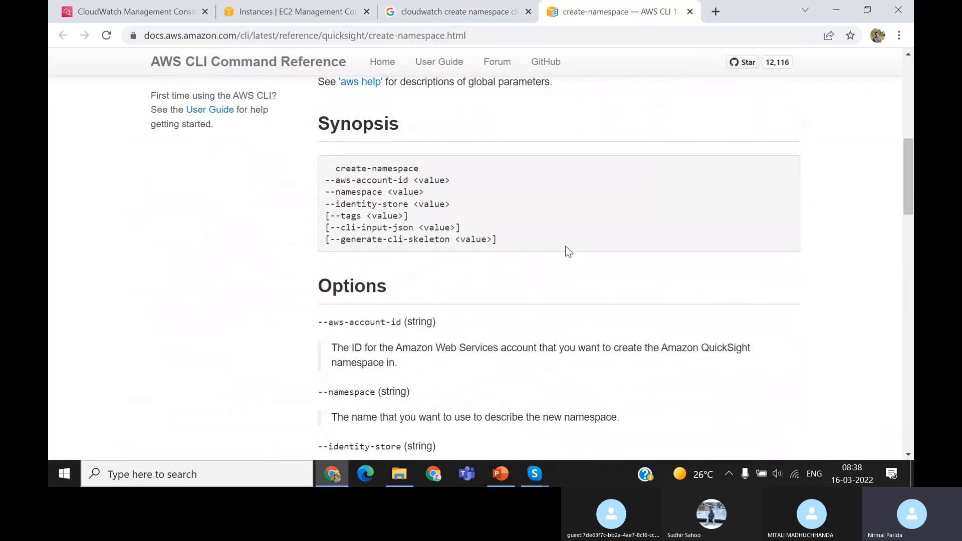
click(453, 16)
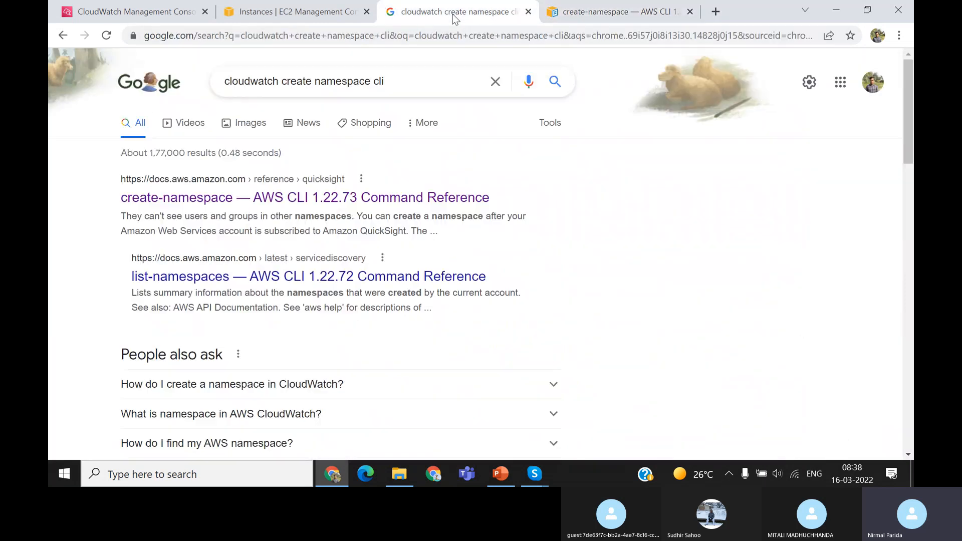
Open the list-namespaces reference in a separate browser tab and read the Google answer on how to create a namespace in CloudWatch
right_click(409, 277)
click(428, 285)
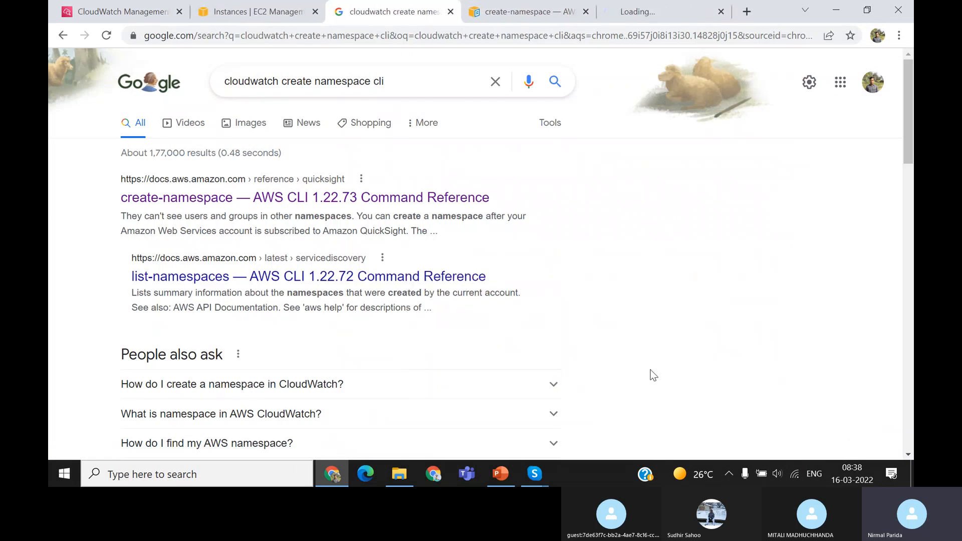
click(555, 386)
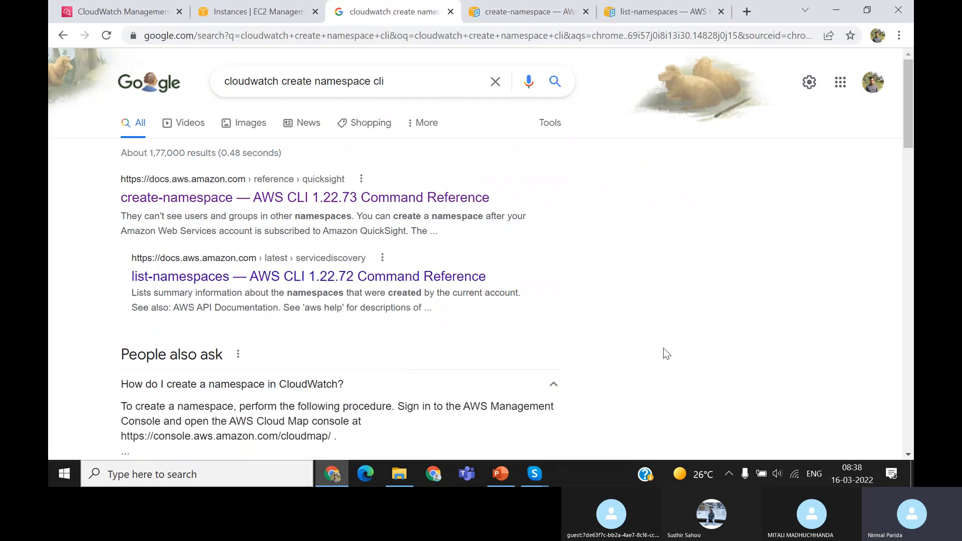
scroll(666, 353, down, 3)
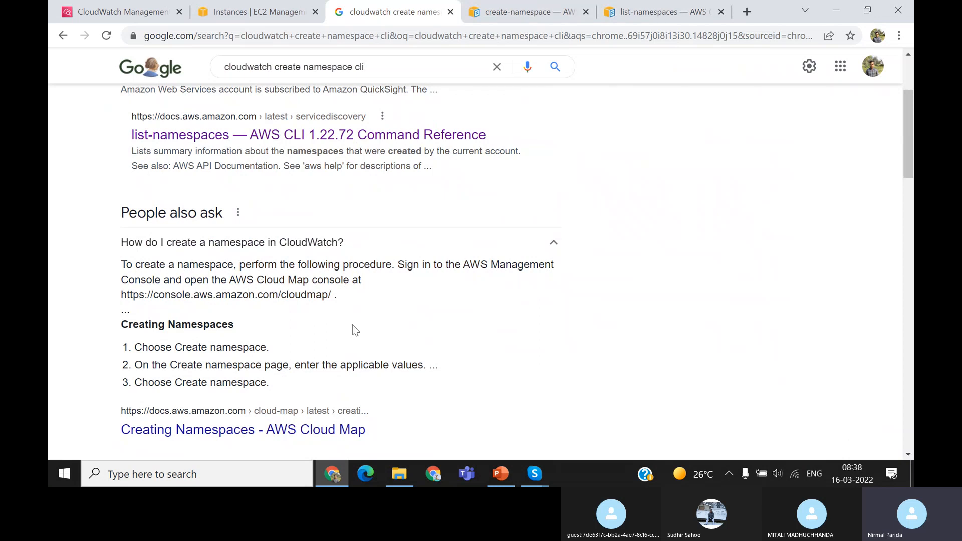
scroll(355, 331, down, 1)
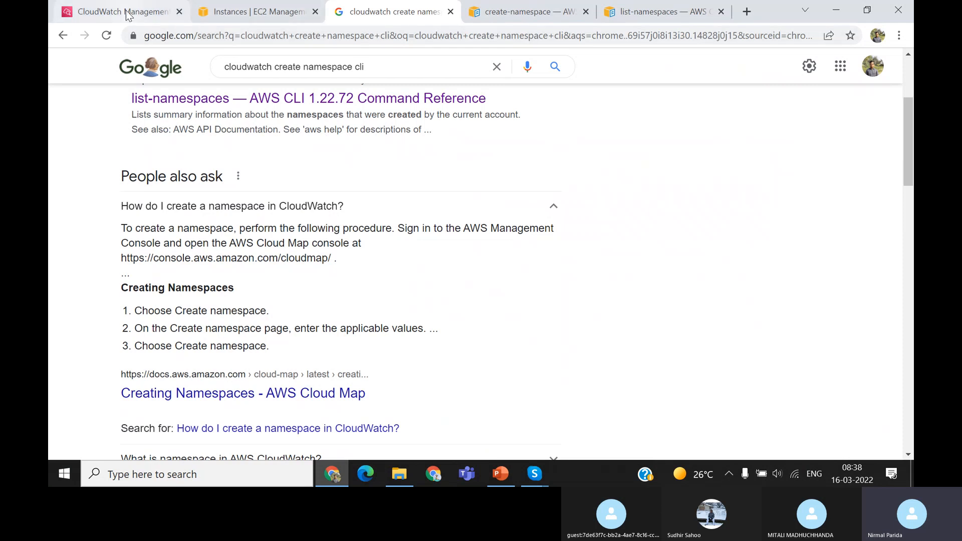
From the EC2 console tab, search AWS services for "cloudmap" and open the Namespaces feature of AWS Cloud Map
click(261, 16)
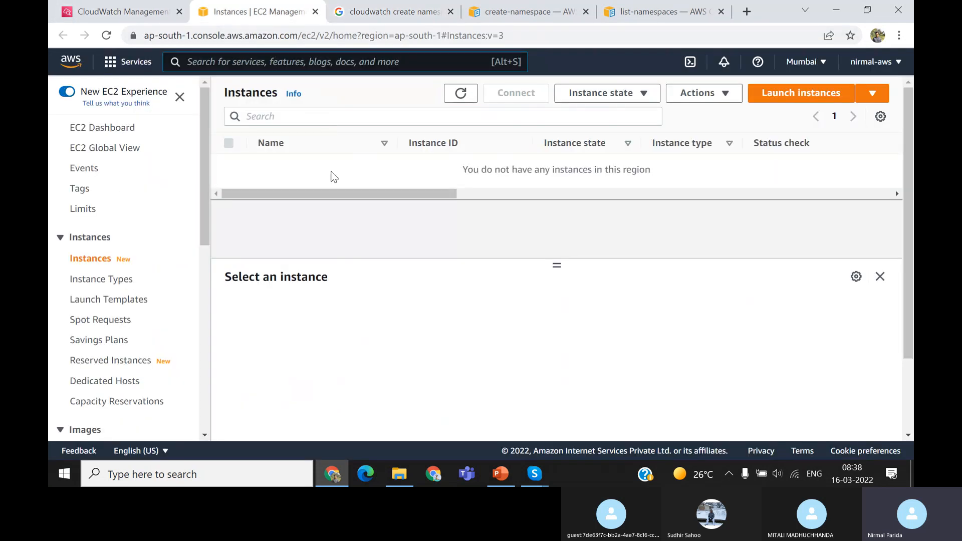
key(alt+s)
text(clo)
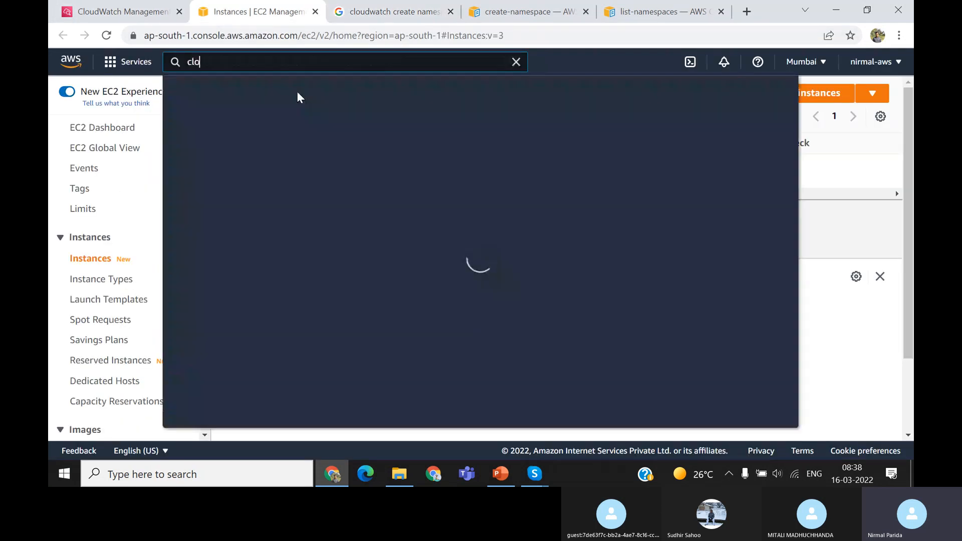
text(udmap)
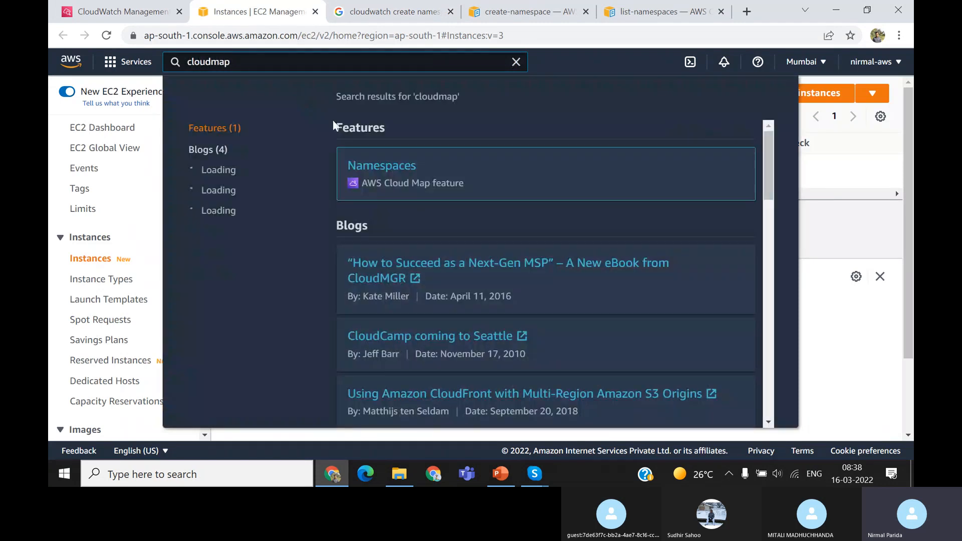
click(392, 167)
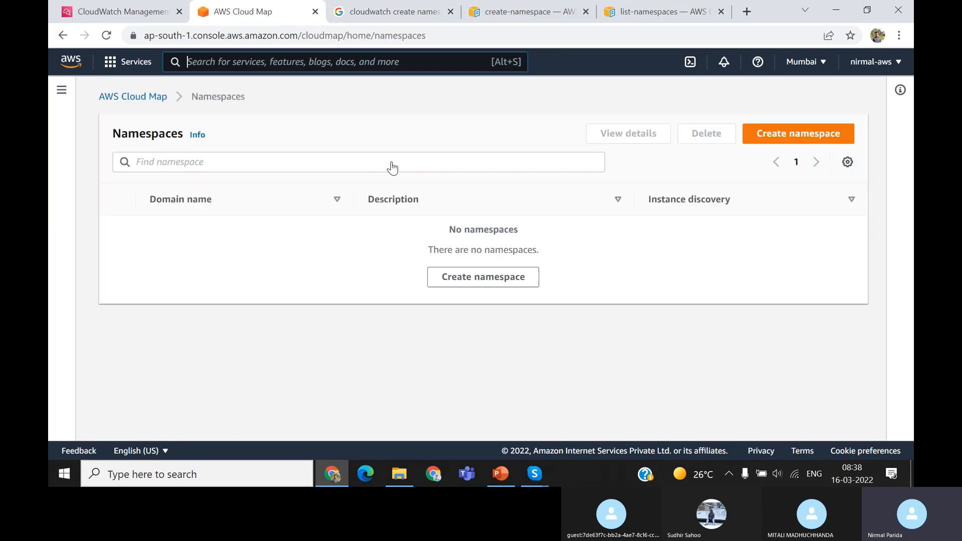
Create a Cloud Map namespace named MyNameSpace, copying the name from the put-metric-data command on the PowerPoint slide
click(804, 136)
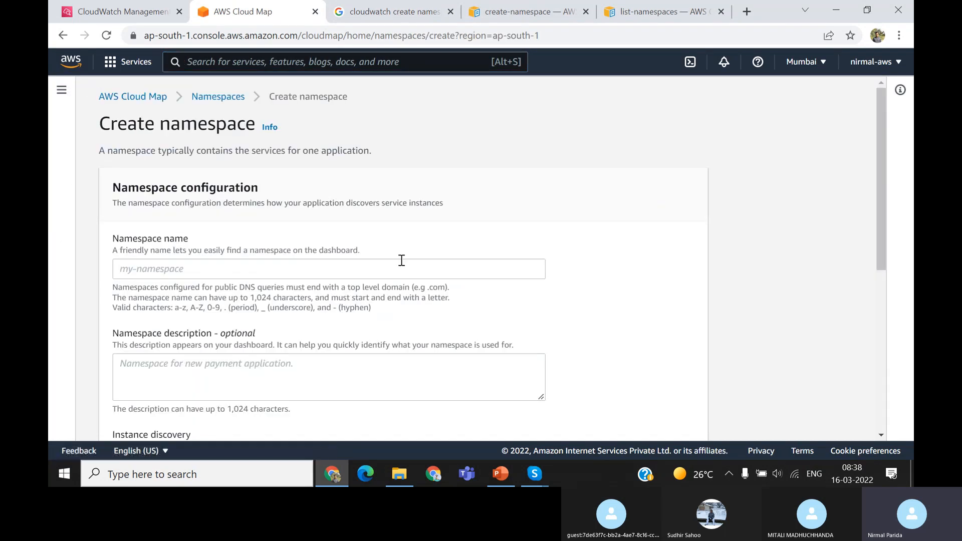
click(257, 275)
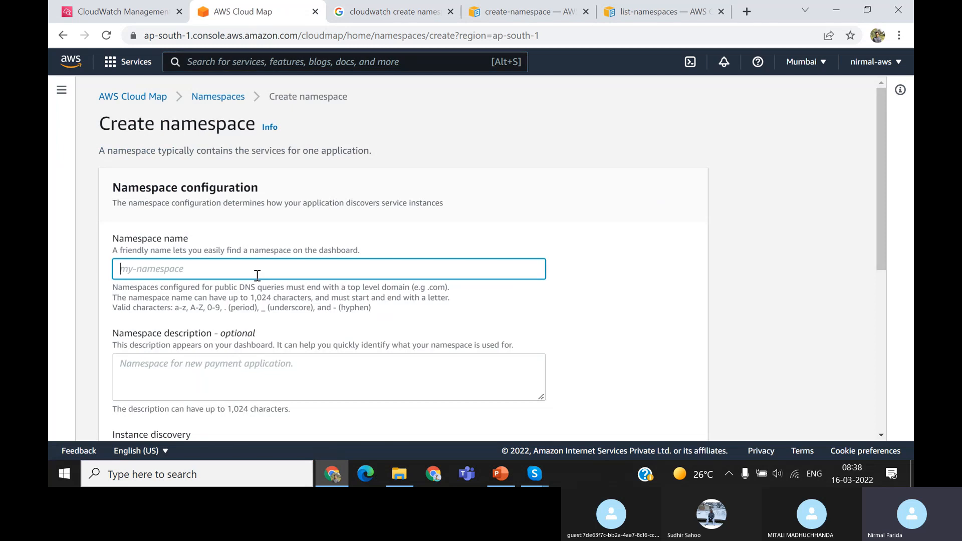
click(501, 471)
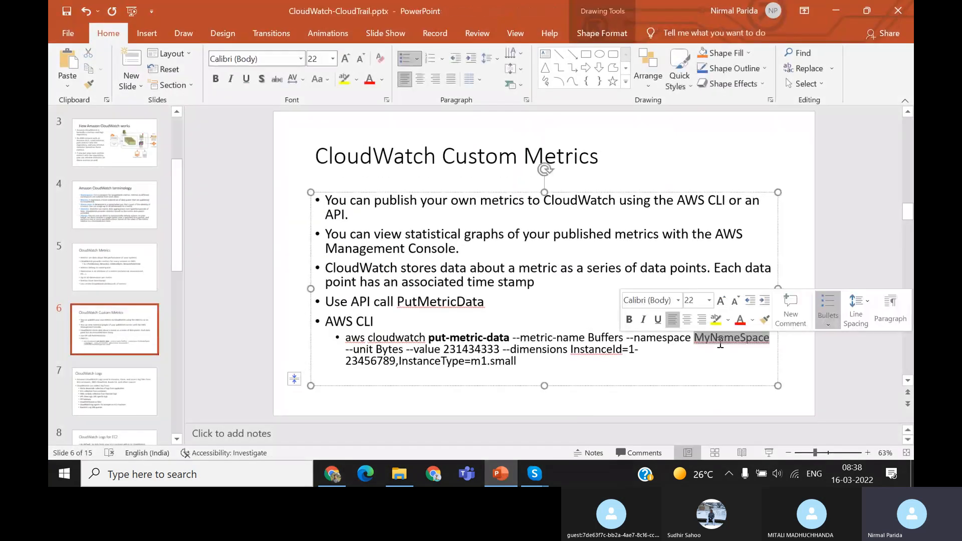
double_click(720, 340)
key(ctrl+c)
click(833, 10)
key(ctrl+v)
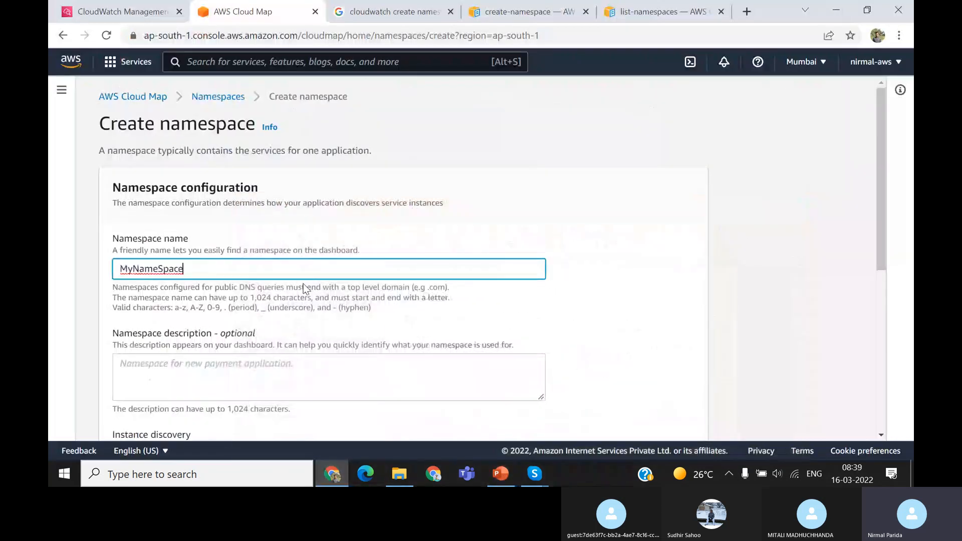
scroll(490, 319, down, 5)
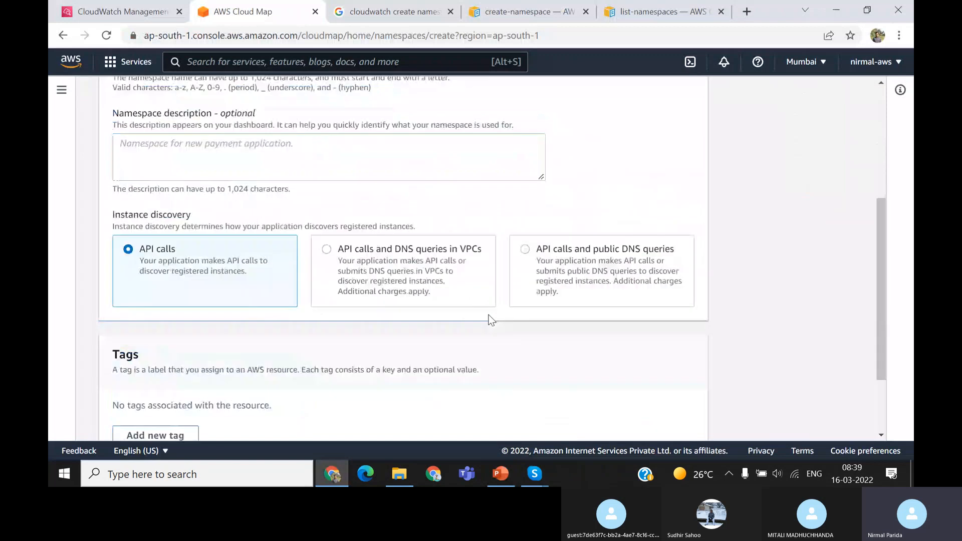
scroll(490, 319, down, 2)
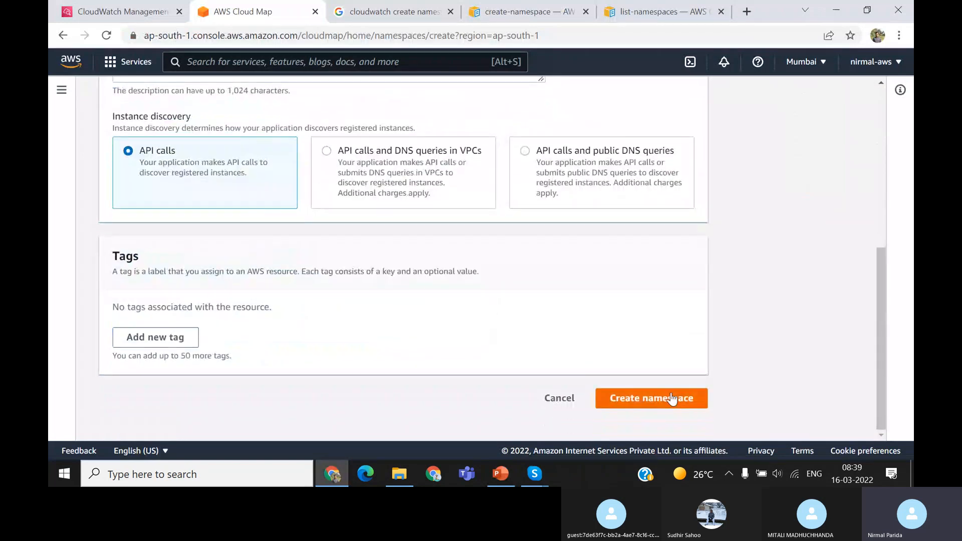
click(675, 401)
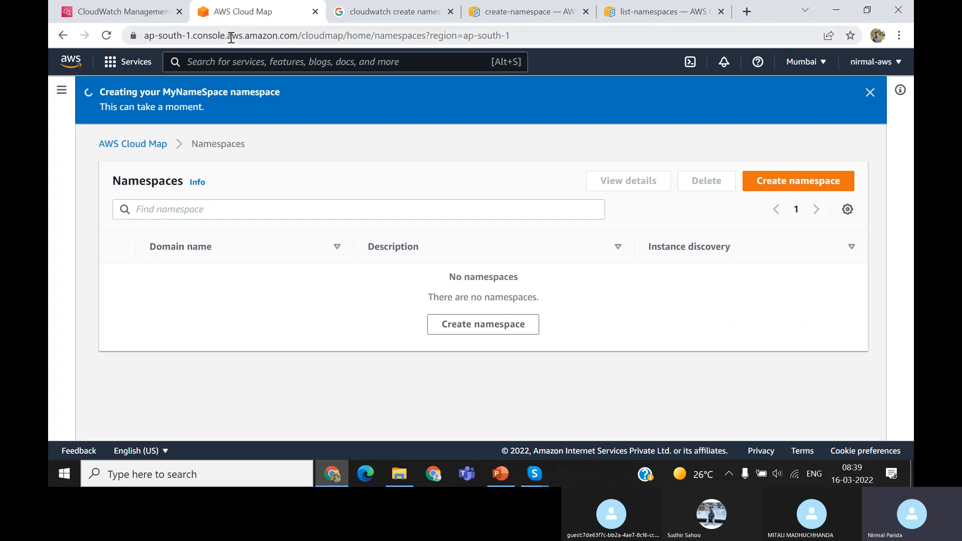
Return to the CloudWatch console and browse all metrics to check the listed metric namespaces for the new one
click(106, 16)
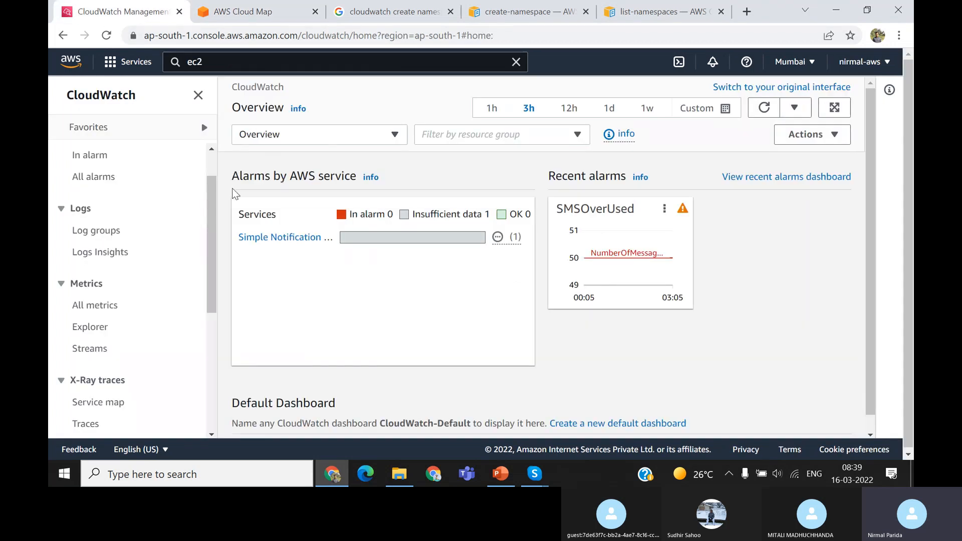
click(77, 213)
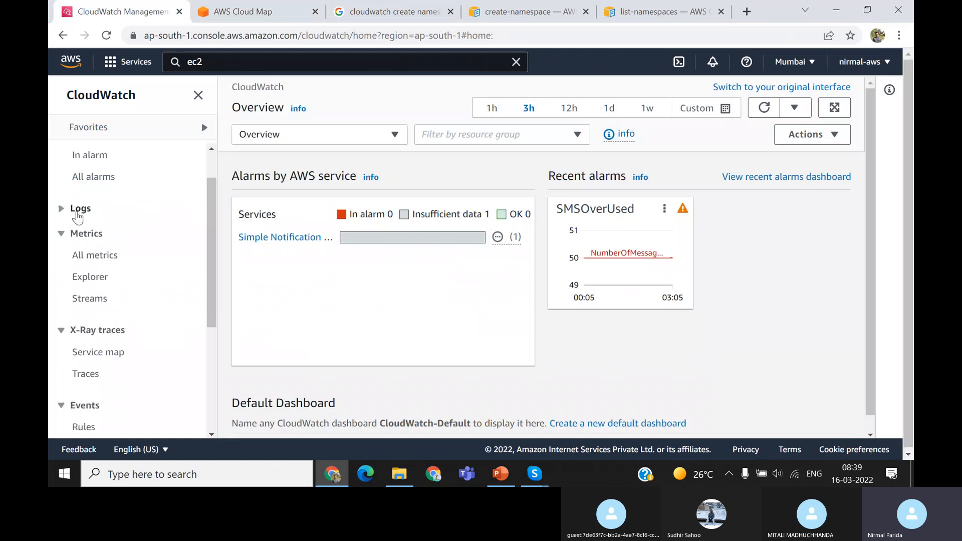
click(78, 211)
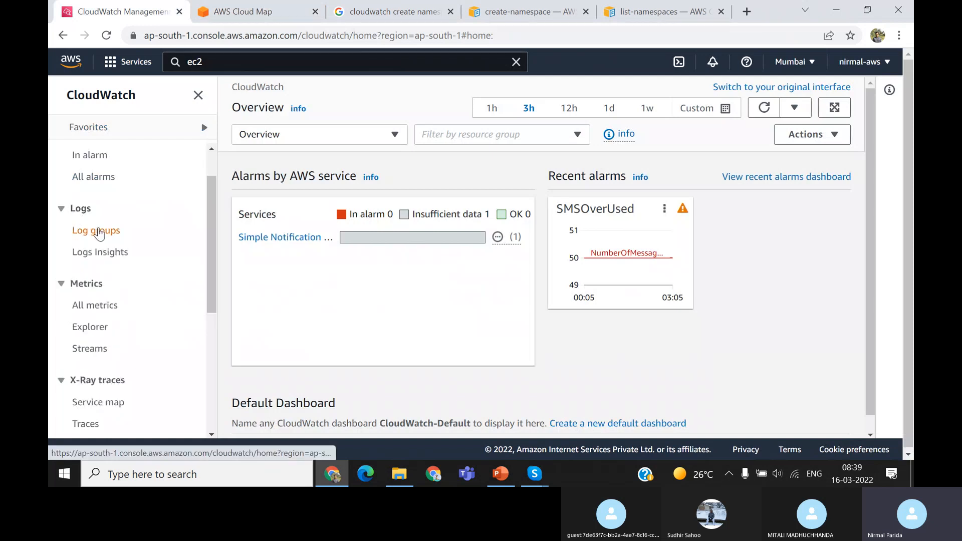
click(99, 306)
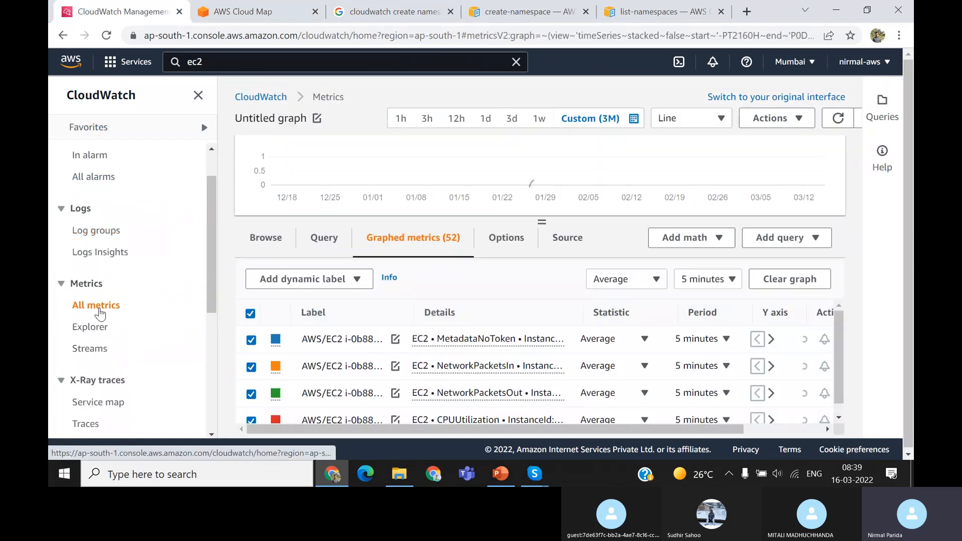
click(265, 240)
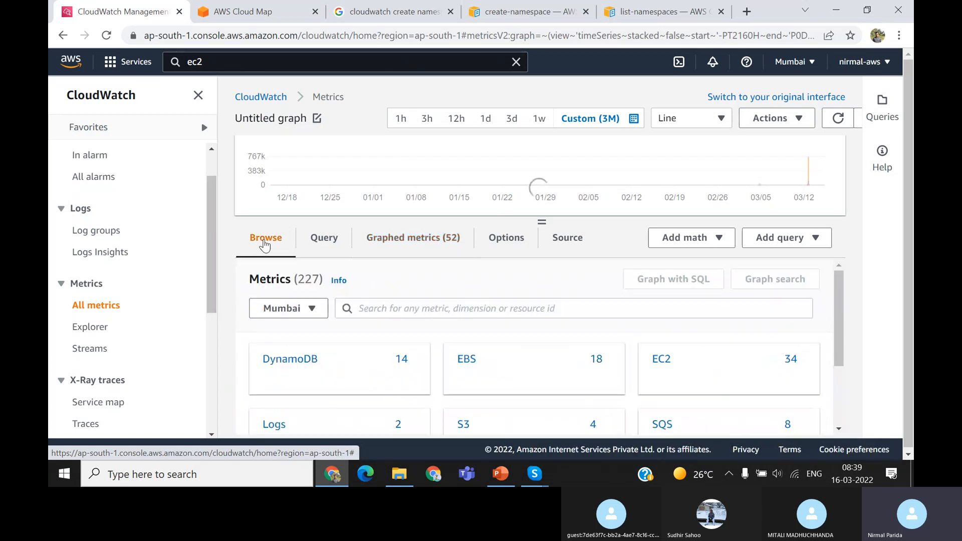
scroll(450, 283, down, 2)
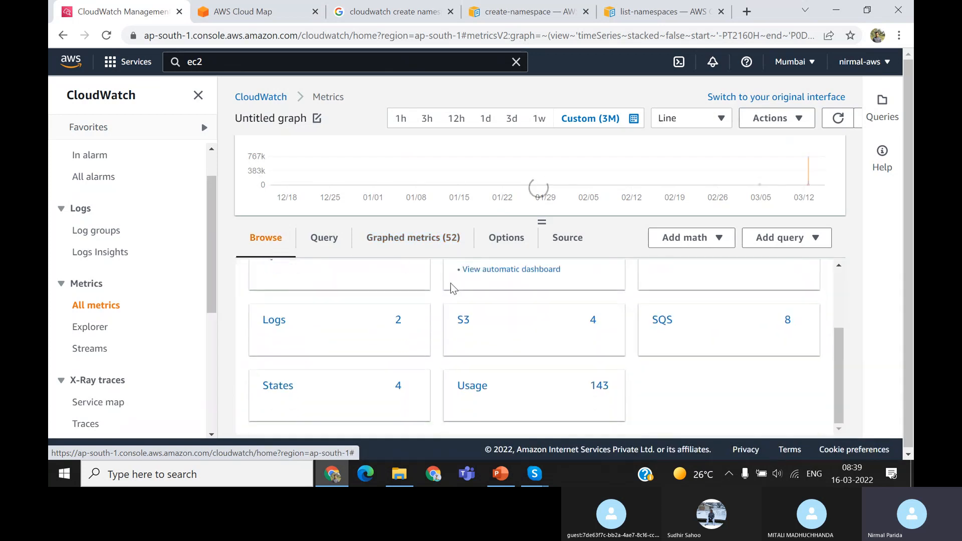
scroll(450, 283, up, 2)
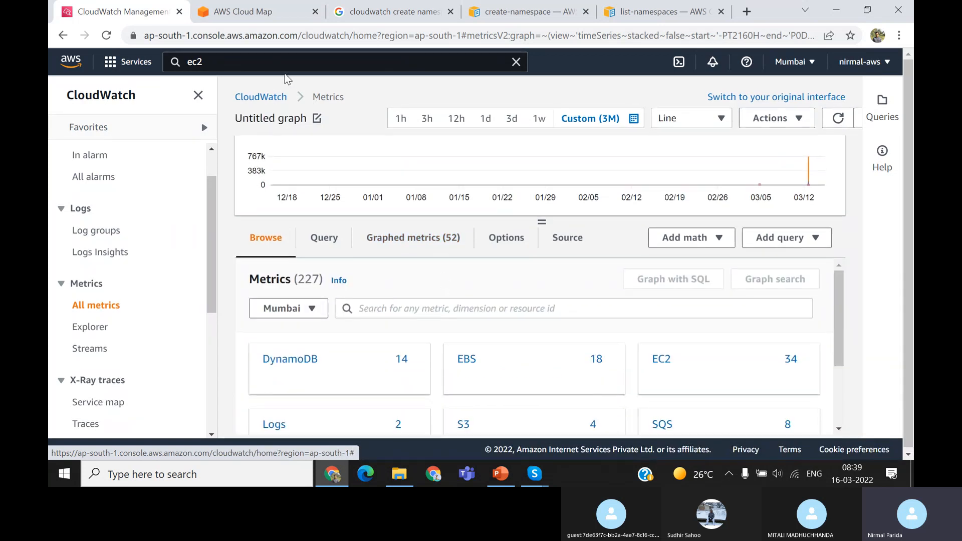
View the details and services of MyNameSpace in AWS Cloud Map, and return to the CloudWatch metrics page
click(253, 13)
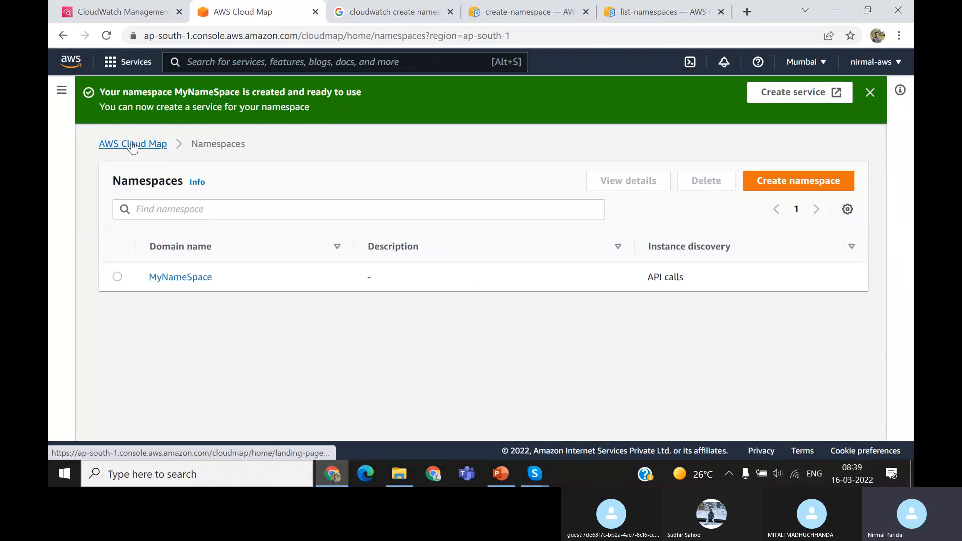
click(183, 277)
scroll(348, 326, down, 6)
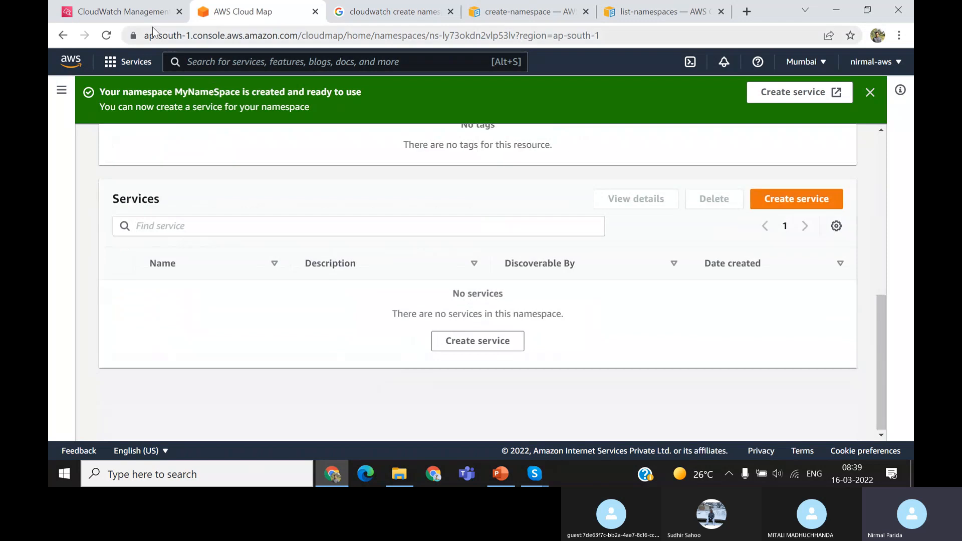
click(136, 11)
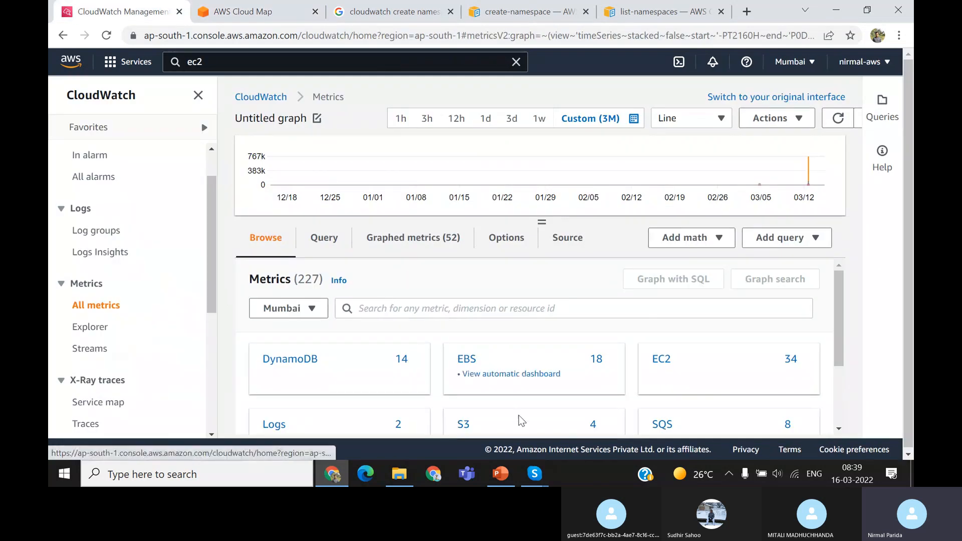
Switch to PowerPoint, show the CloudWatch Custom Metrics slide full screen to review the put-metric-data command, and exit the slide show
click(503, 476)
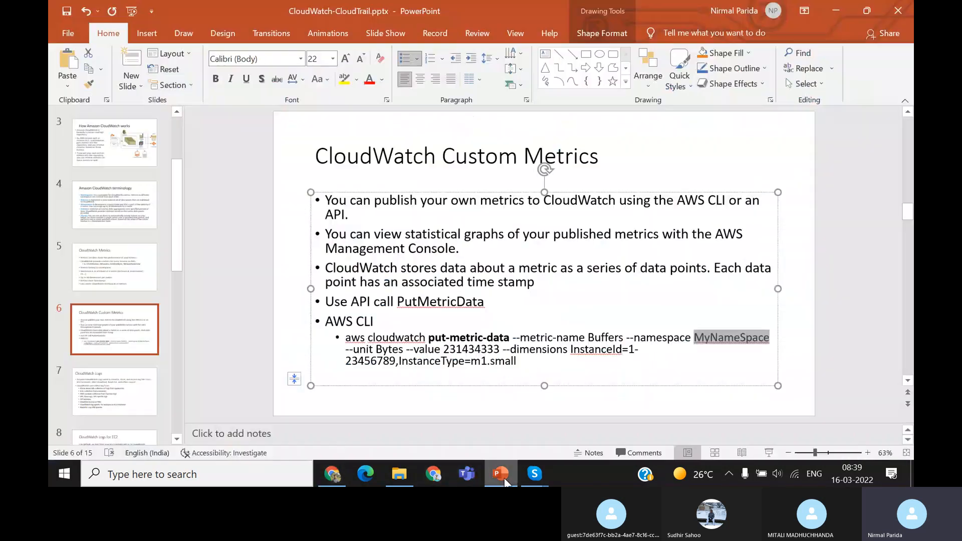
click(769, 453)
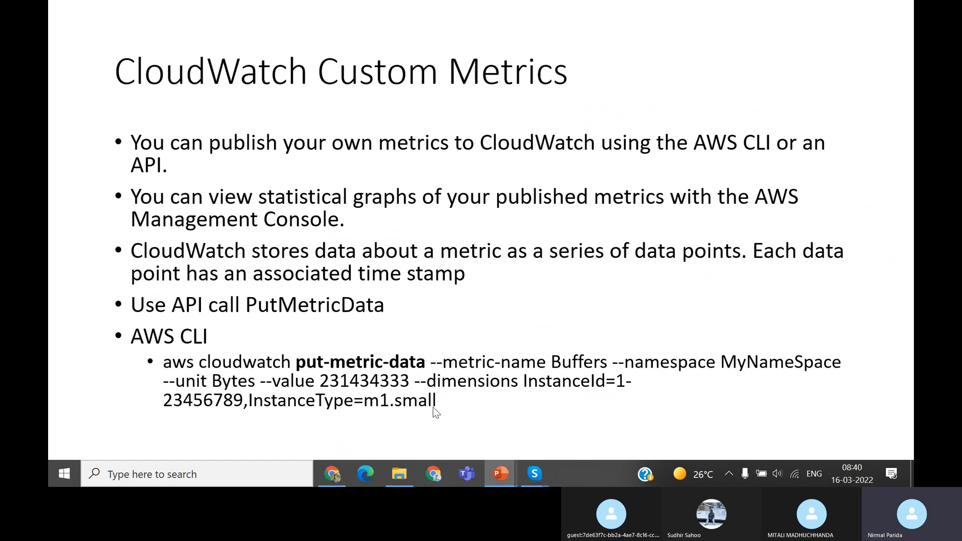
key(Escape)
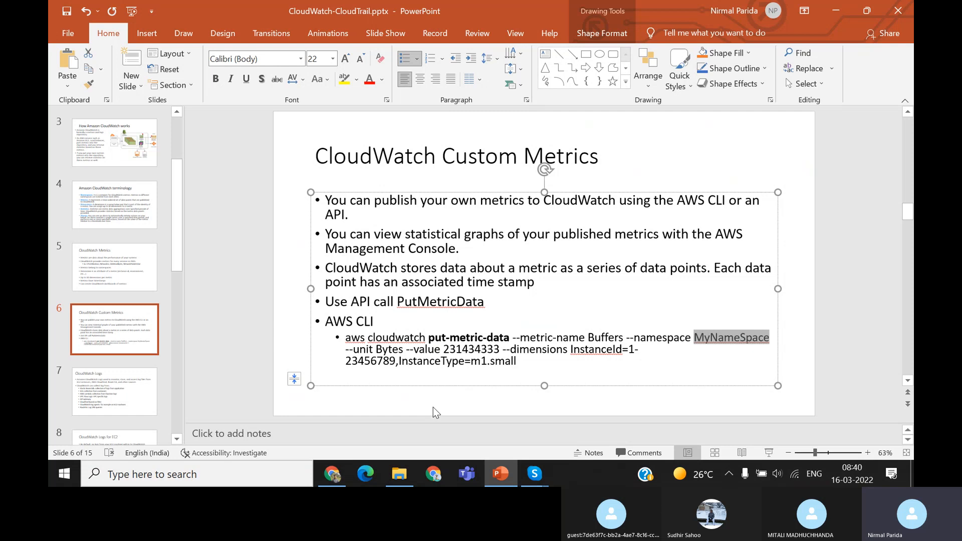
Copy the complete aws cloudwatch put-metric-data command from the slide and open Notepad++
drag(518, 362, 355, 345)
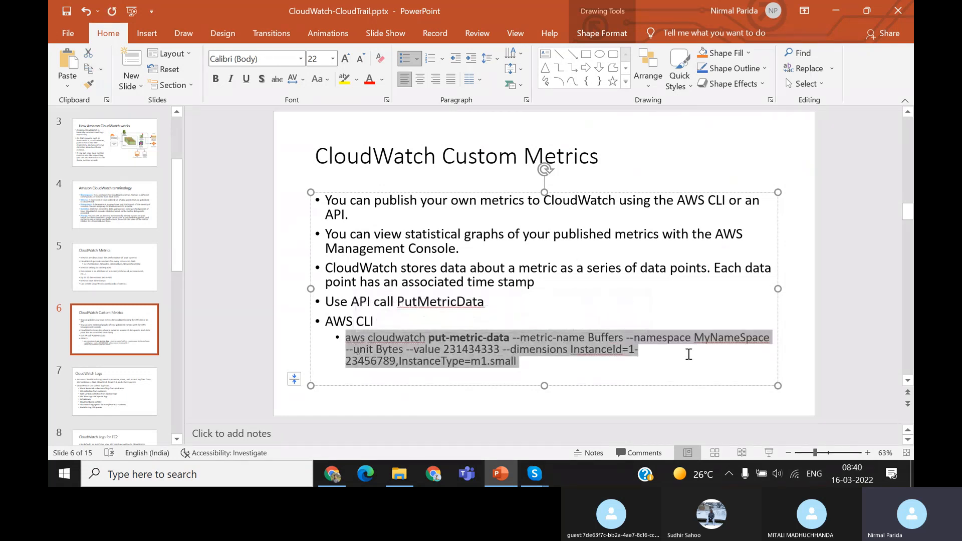
click(266, 478)
text(not)
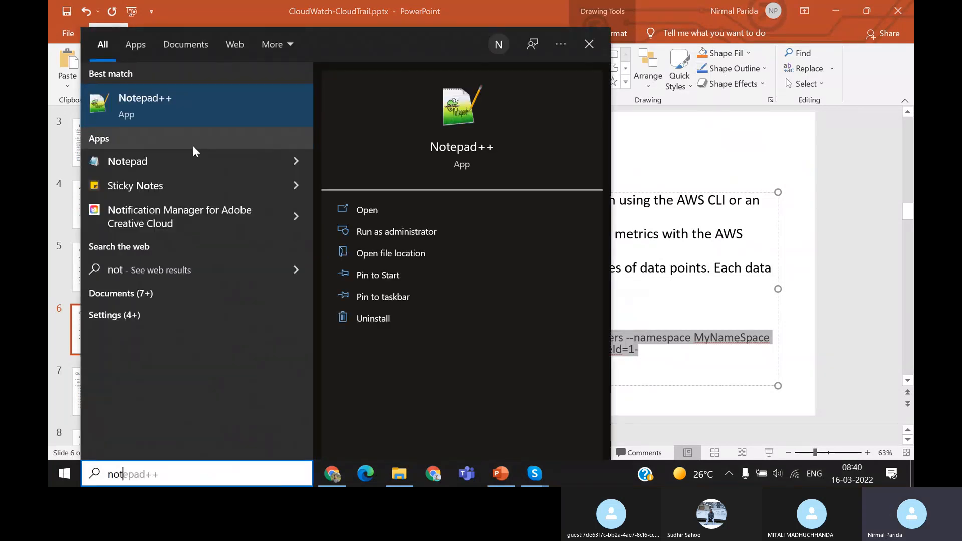
click(177, 112)
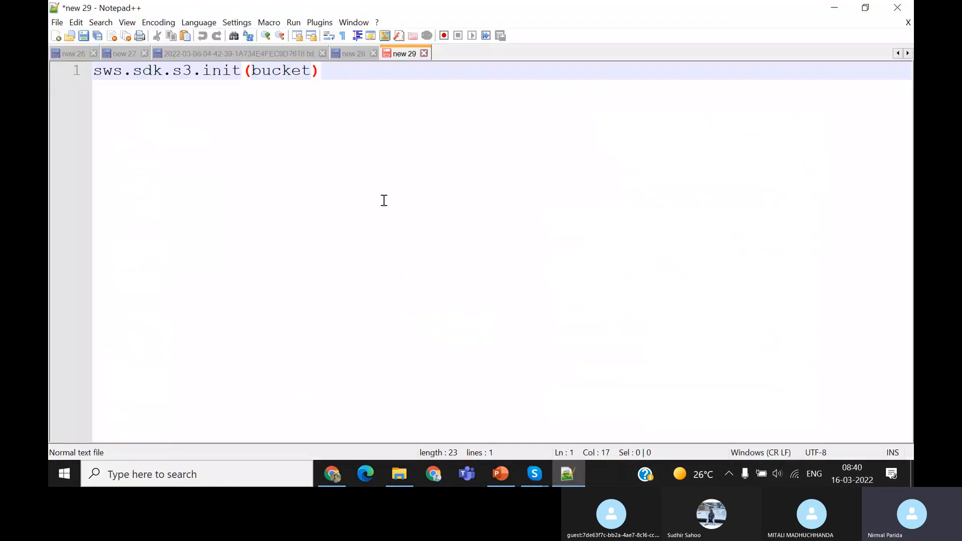
Replace the text in the new 29 document with the copied put-metric-data command and remove the trailing empty line
key(ctrl+a)
key(ctrl+v)
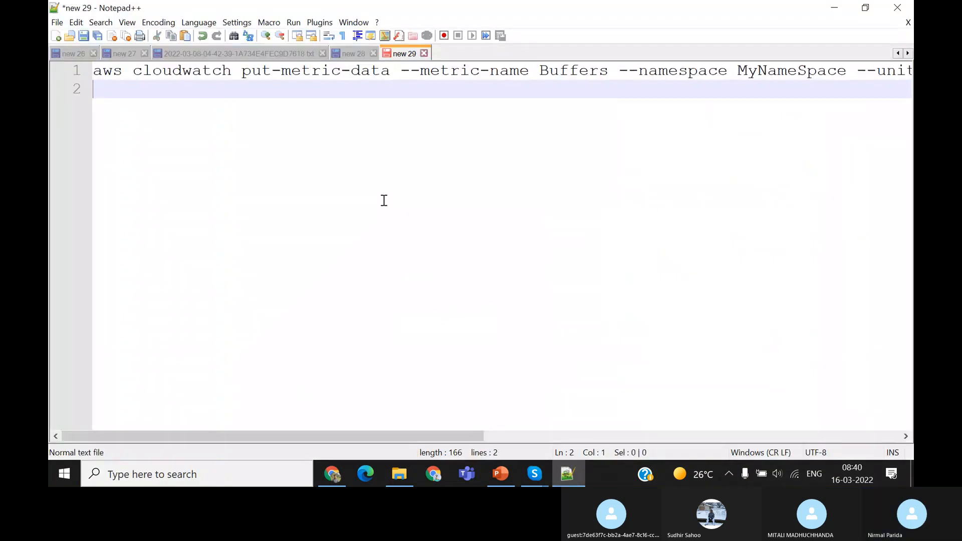
key(BackSpace)
key(Home)
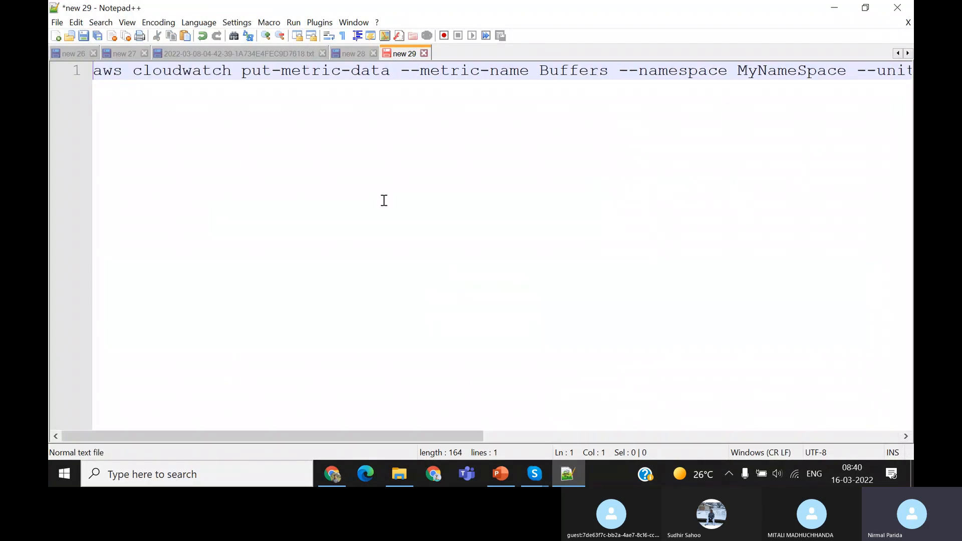
double_click(108, 74)
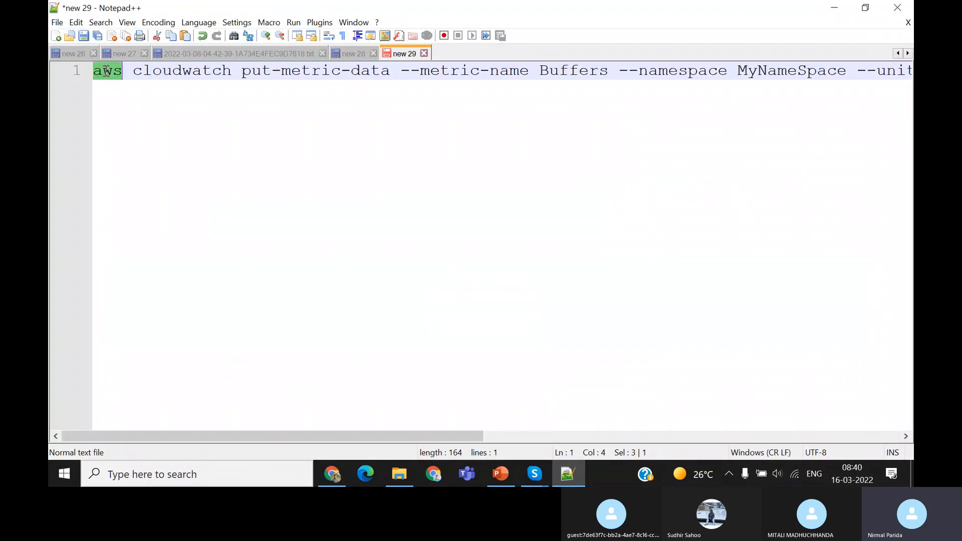
Examine the put-metric-data command in the new 29 document, from the cloudwatch service through its metric name, namespace and unit arguments
double_click(170, 70)
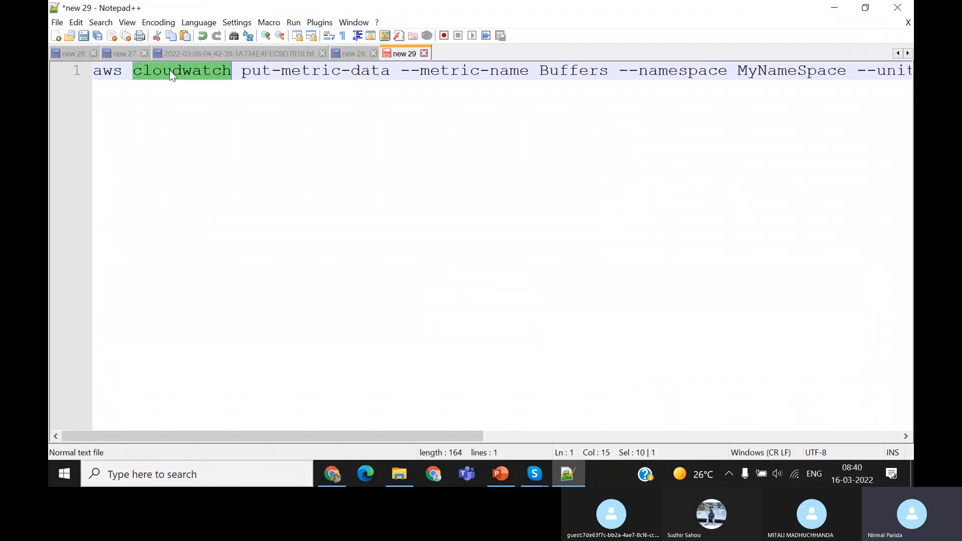
click(242, 73)
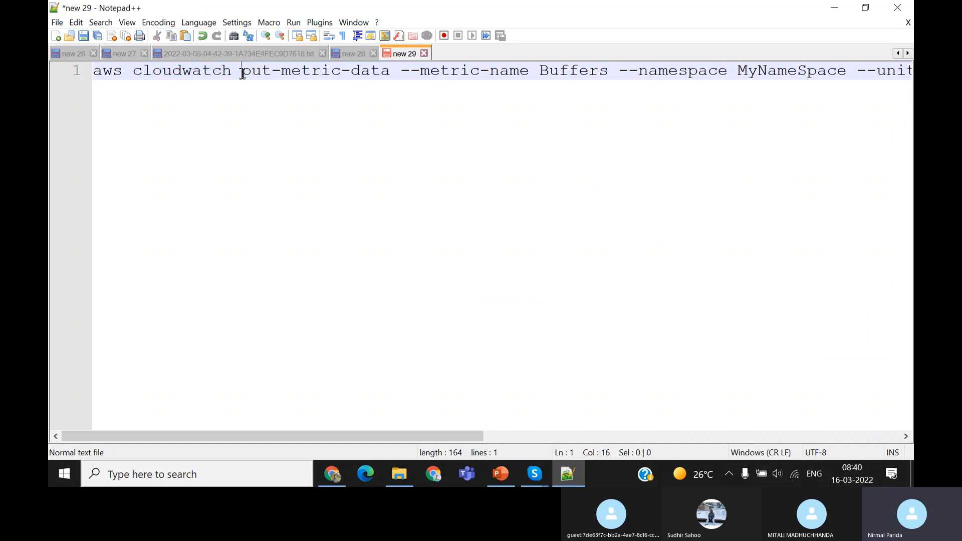
shift+click(392, 70)
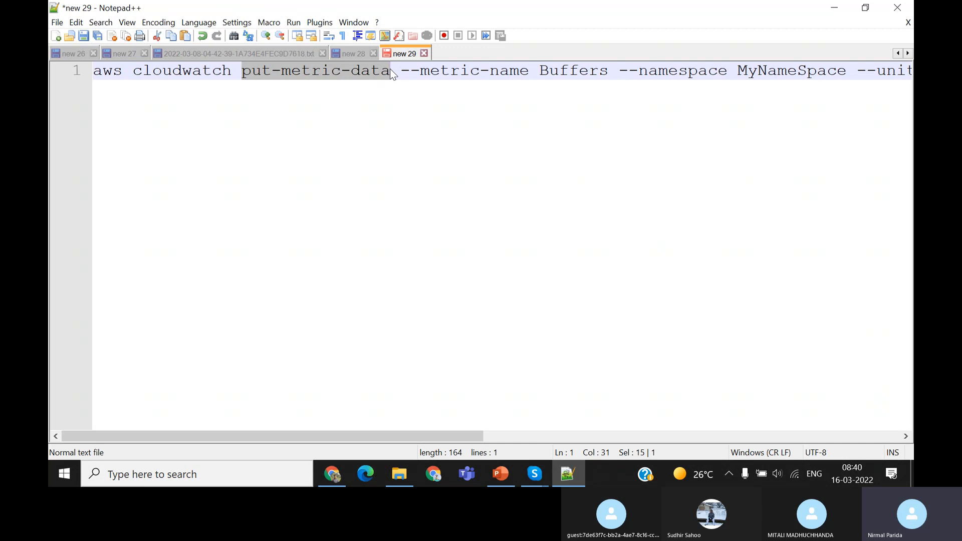
click(418, 72)
double_click(586, 72)
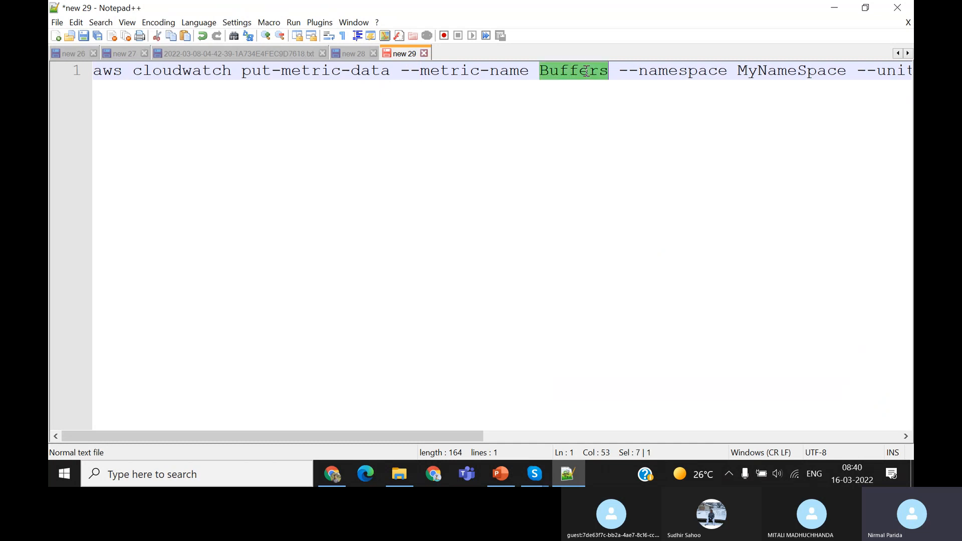
double_click(776, 72)
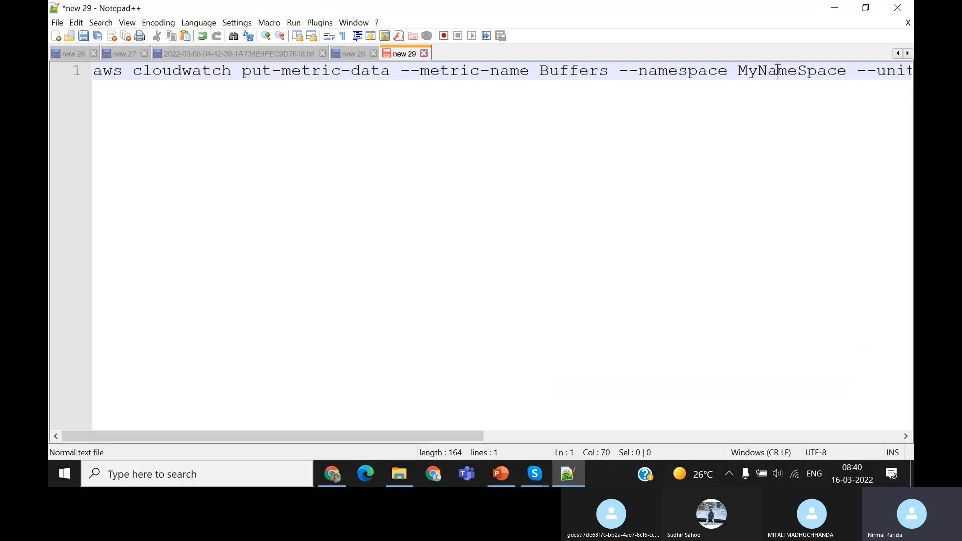
key(Right)
key(Right)
key(Right)
key(Right)
key(Right)
key(Right)
key(Right)
key(Right)
key(Right)
key(Right)
key(Right)
key(Right)
key(Right)
key(Right)
key(Right)
key(Right)
key(Right)
key(Right)
key(Right)
key(Right)
key(Right)
key(Right)
key(Right)
key(Right)
key(Right)
key(Right)
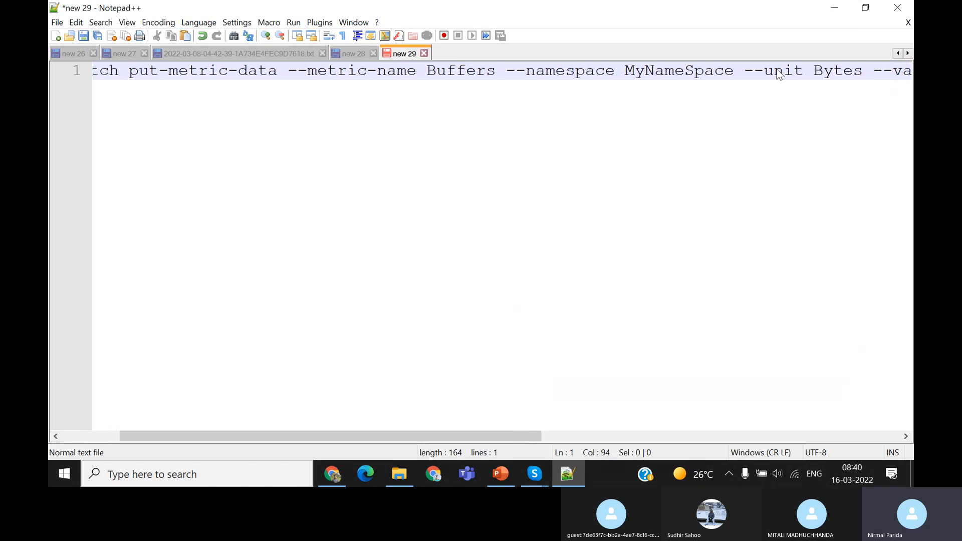
key(Right)
key(Right)
key(Right)
key(Right)
key(Right)
key(Right)
key(Right)
key(Right)
key(Right)
key(Right)
key(Right)
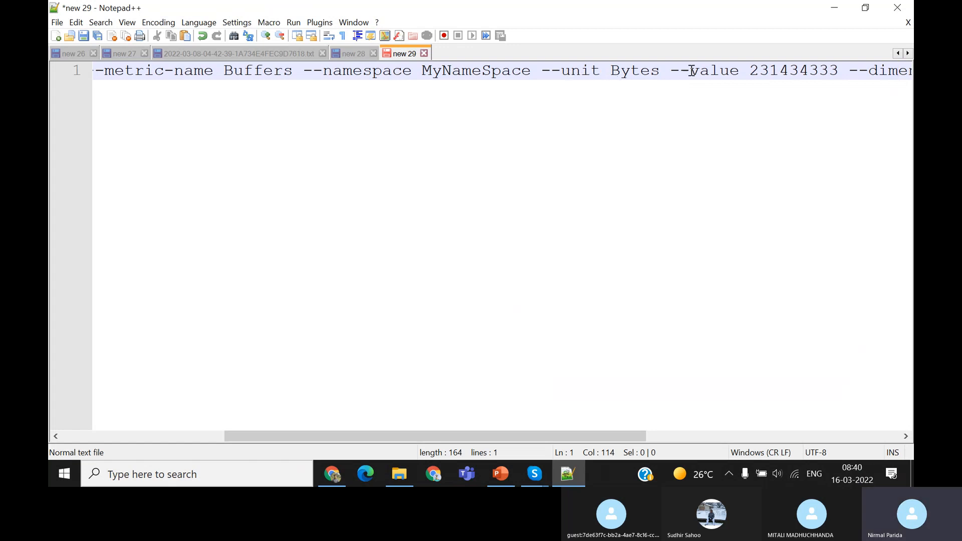
Examine the value argument and the InstanceId and InstanceType dimensions through to the end of the command
click(801, 66)
key(Right)
key(Right)
key(Right)
key(Right)
key(Right)
key(Right)
key(Right)
key(Right)
key(Right)
key(Right)
key(Right)
key(Right)
key(Right)
key(Right)
key(Right)
key(Right)
key(Right)
key(Right)
key(Right)
key(Right)
key(Right)
key(Right)
key(Right)
key(Right)
key(Right)
key(Right)
key(Right)
key(Right)
key(Right)
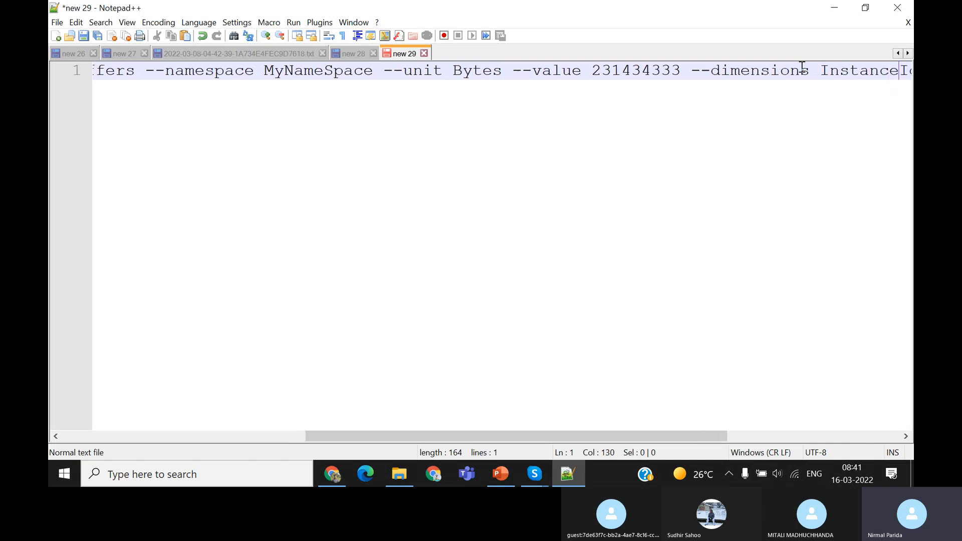
key(Right)
key(Right)
key(Right)
key(Right)
key(Right)
key(Right)
key(Right)
key(Right)
key(Right)
key(Right)
key(Right)
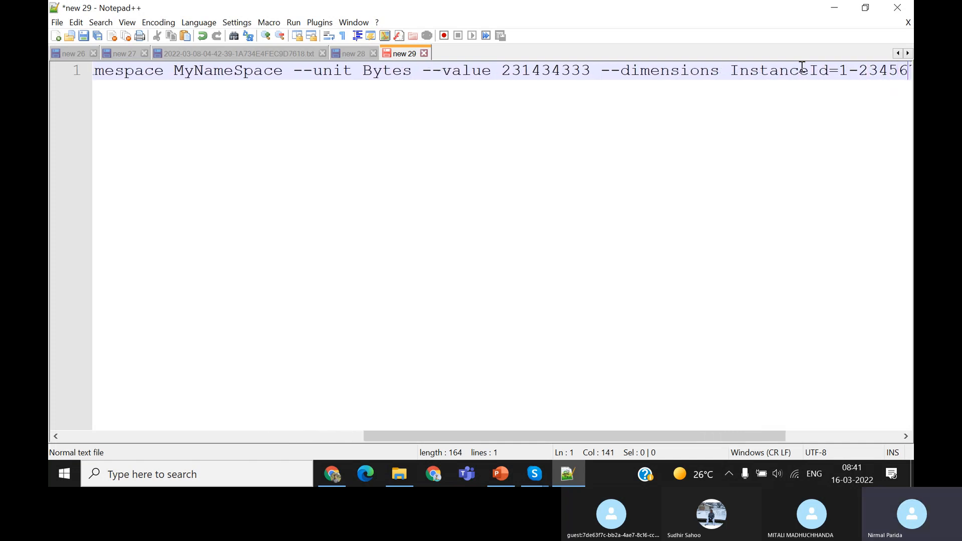
key(Right)
key(Right)
key(Right)
key(Right)
key(Right)
key(Right)
key(Right)
key(Right)
key(Right)
key(Right)
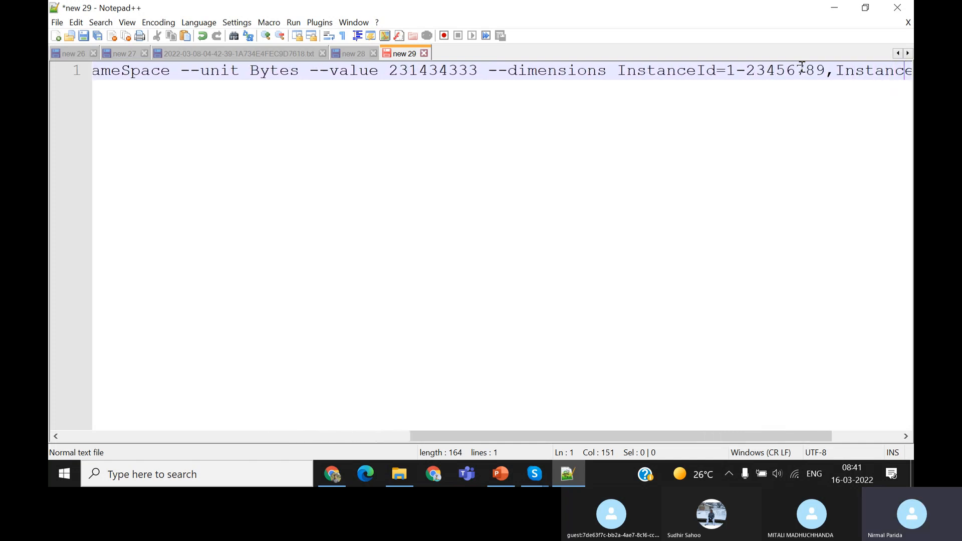
key(Right)
key(Right)
key(Right)
key(Right)
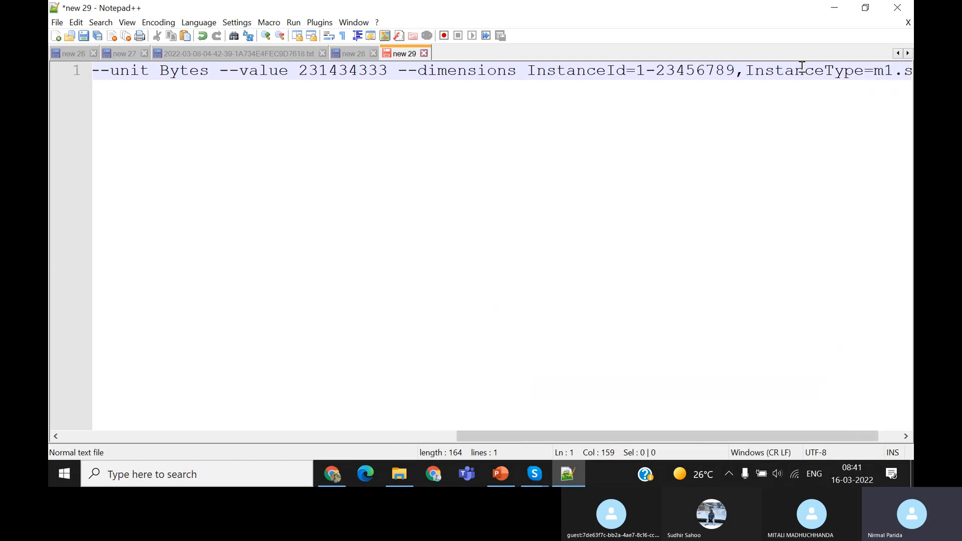
key(Right)
key(Right)
key(Right)
key(Right)
key(Right)
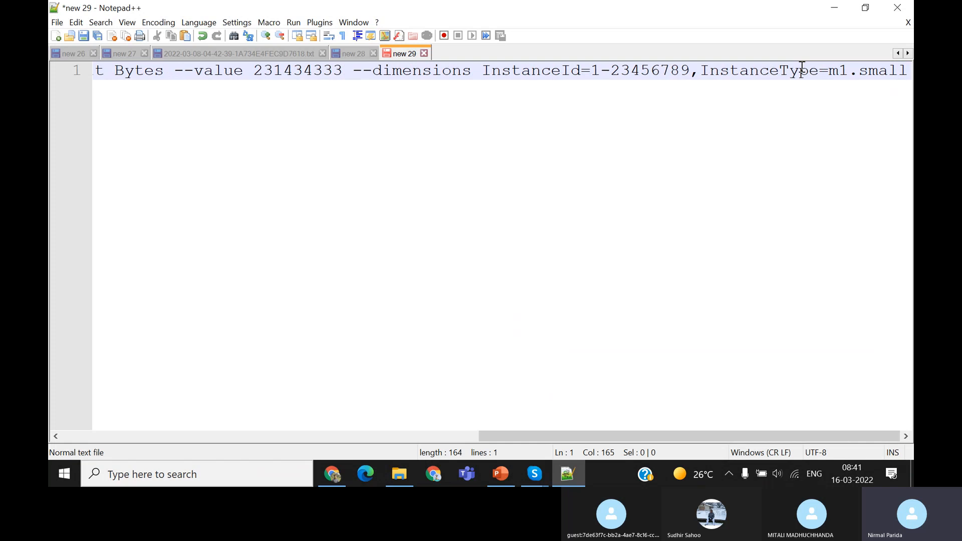
Select the complete put-metric-data command in the document and open Command Prompt
key(shift+Home)
key(ctrl+c)
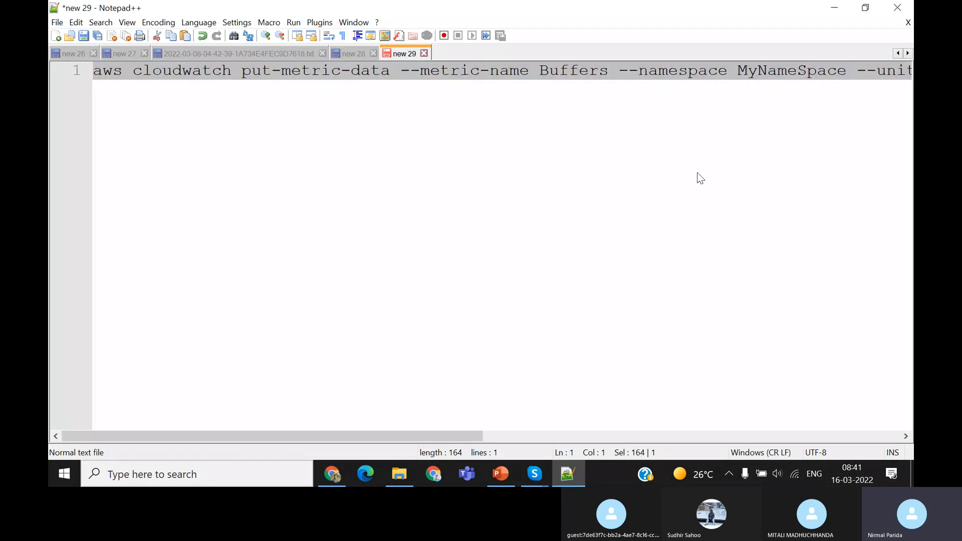
click(232, 481)
text(cli)
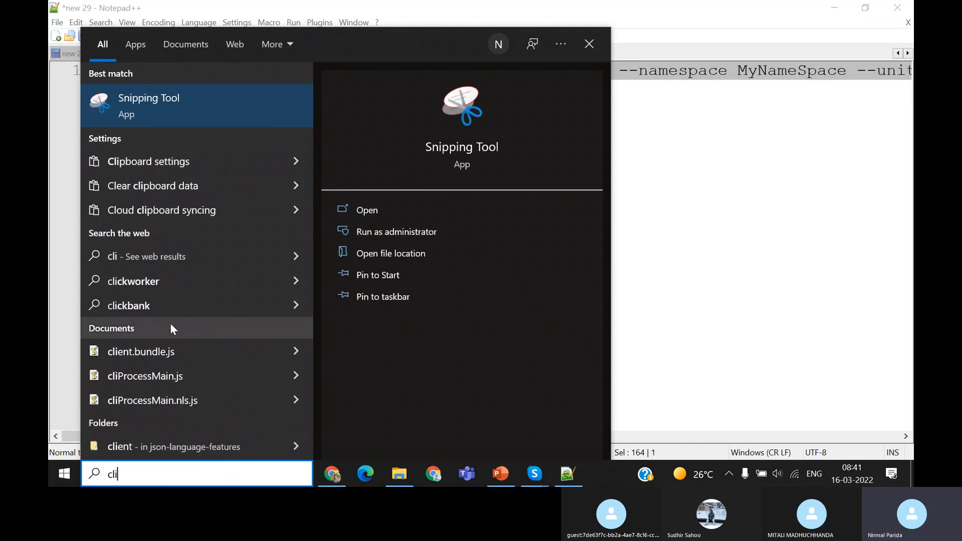
key(BackSpace)
key(BackSpace)
key(BackSpace)
text(cmd)
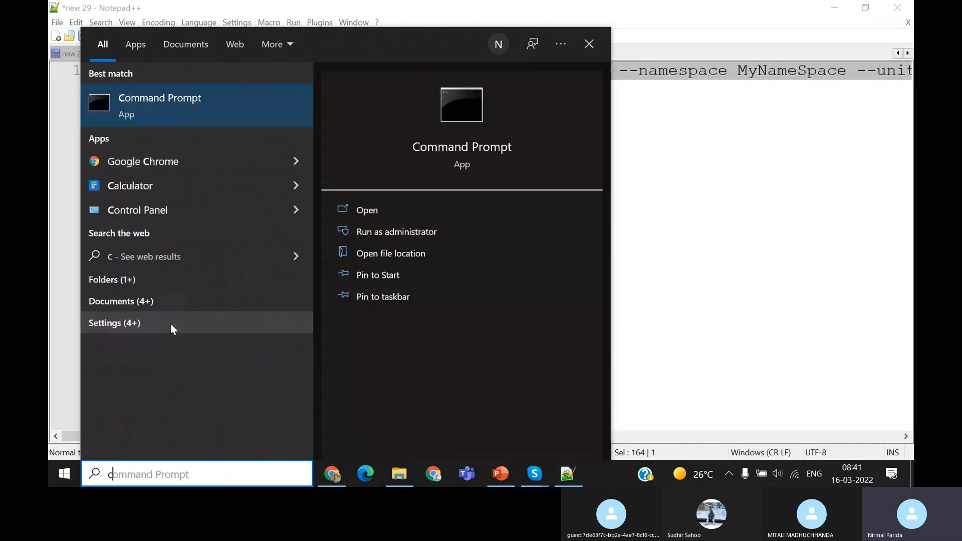
click(203, 104)
Paste the put-metric-data command for the Buffers metric in MyNameSpace into Command Prompt and run it twice
click(273, 160)
key(ctrl+v)
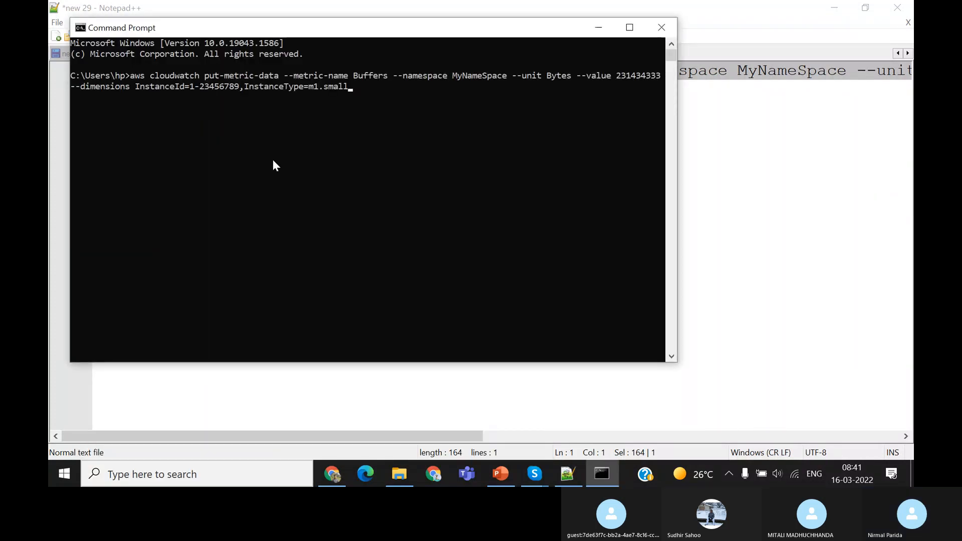
key(Return)
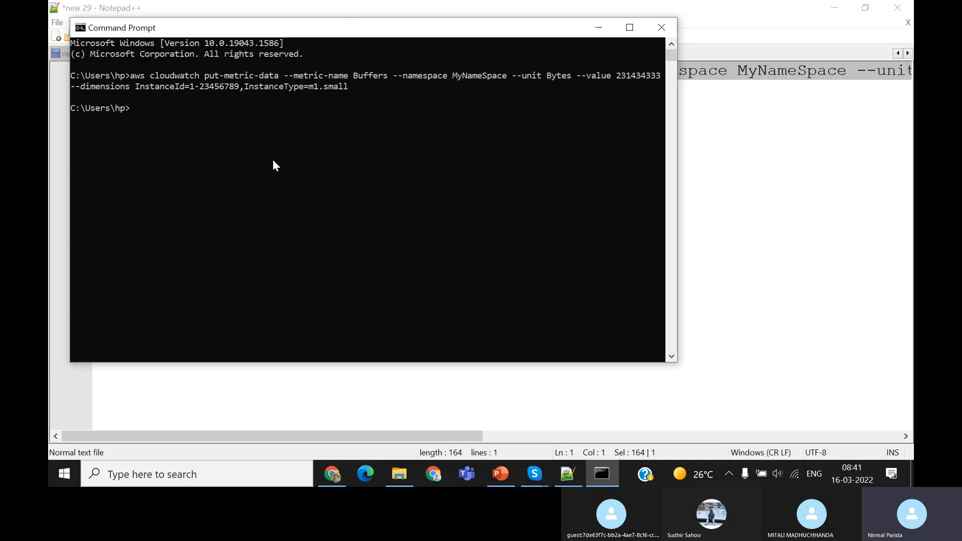
key(Up)
key(Return)
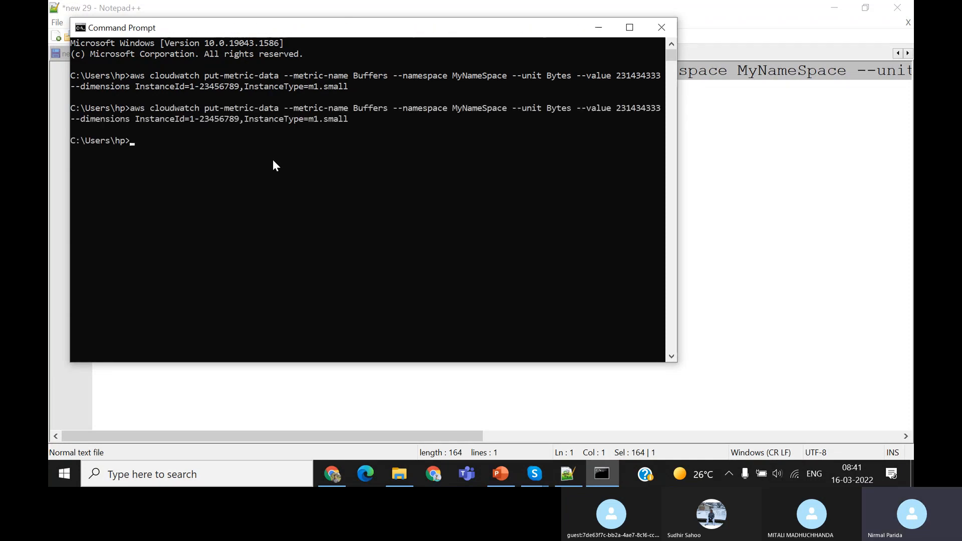
Recall the put-metric-data command, change its InstanceType dimension to m1.large, and run it
key(Up)
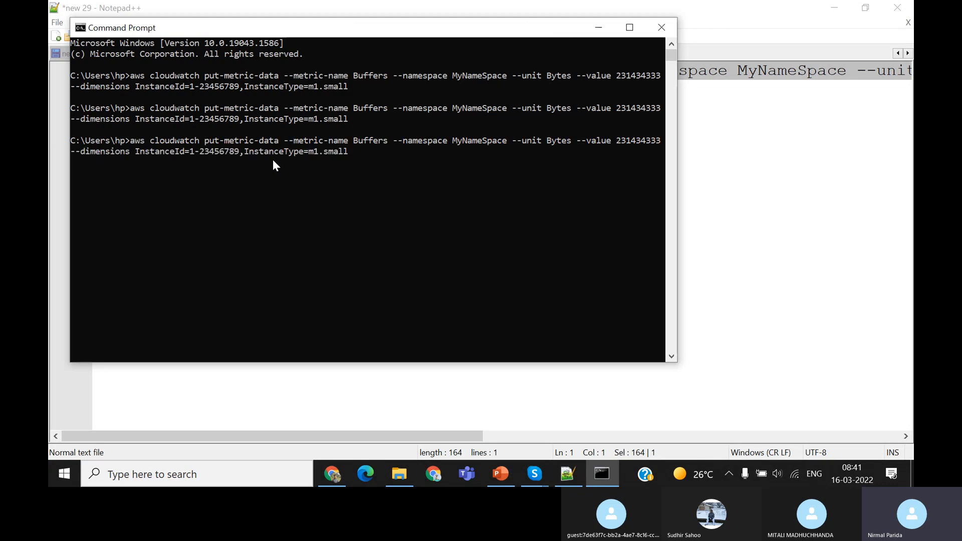
key(Left)
key(Left)
key(Left)
key(Left)
key(Left)
key(Left)
key(Left)
key(Left)
key(Left)
key(Left)
key(Left)
key(Left)
key(Left)
key(Left)
key(Left)
key(Left)
key(Left)
key(Left)
key(Left)
key(Left)
key(BackSpace)
text(9)
key(Right)
key(Right)
key(Right)
key(Right)
key(Right)
key(Right)
key(Right)
key(Right)
key(Right)
key(Right)
key(Right)
key(Right)
key(Right)
key(Right)
key(Right)
key(Right)
key(Right)
key(Right)
key(Right)
key(Right)
key(Right)
key(Right)
key(BackSpace)
key(BackSpace)
key(BackSpace)
key(BackSpace)
key(BackSpace)
text(large)
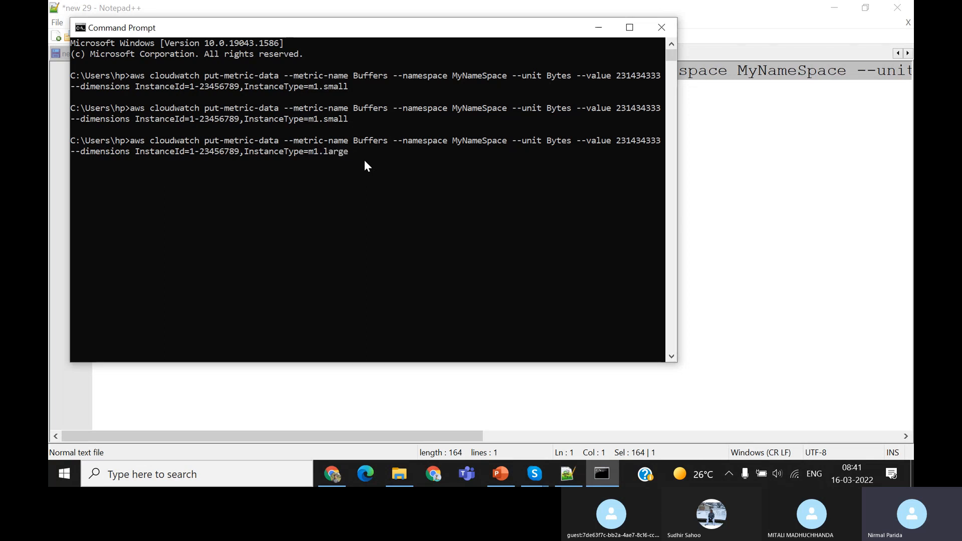
key(Return)
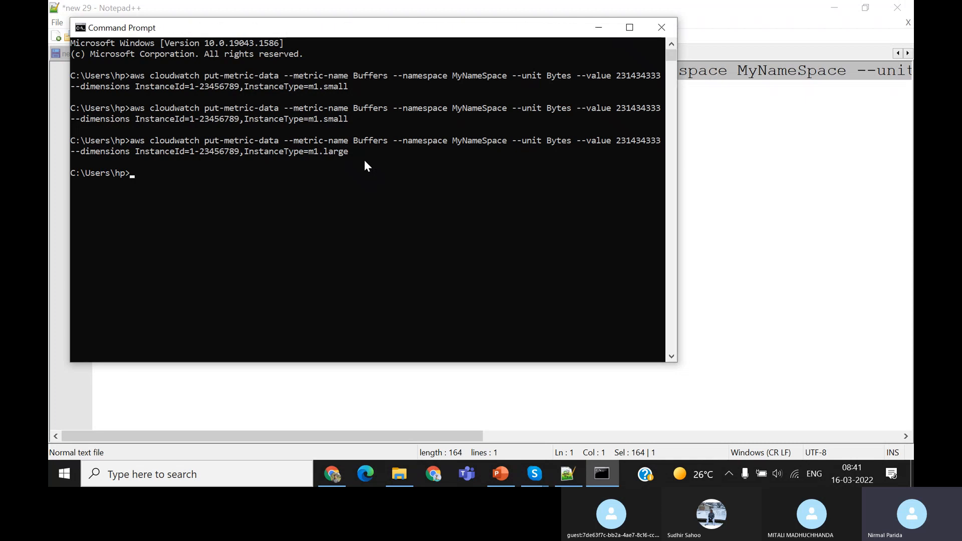
Recall the m1.large command, replace the instance size in its InstanceType dimension with mid, and run it
key(Up)
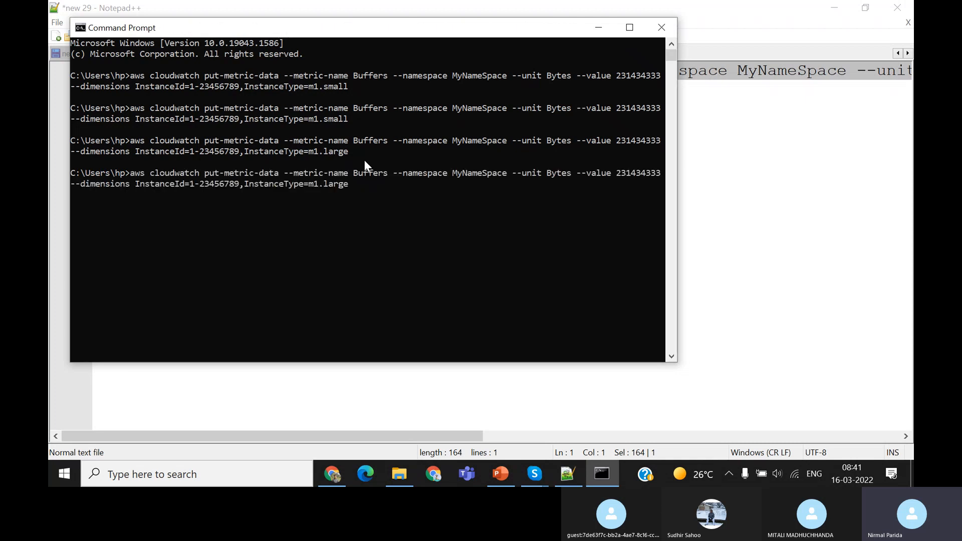
key(BackSpace)
key(BackSpace)
key(BackSpace)
key(BackSpace)
key(BackSpace)
text(mid)
key(Return)
Switch to the CloudWatch console in Chrome, refresh the metrics graph, and look for the custom namespace among the metrics
click(335, 467)
scroll(390, 340, down, 3)
scroll(390, 340, up, 3)
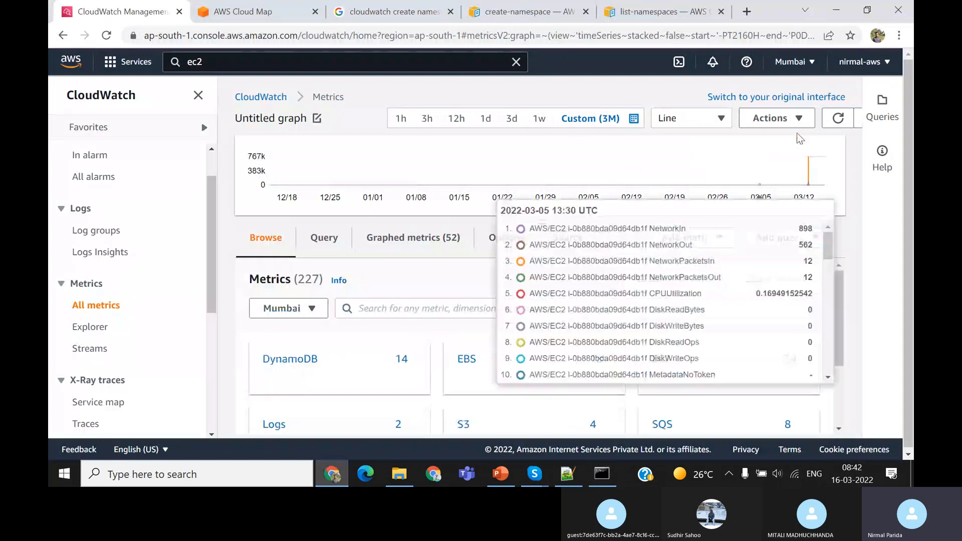
click(845, 123)
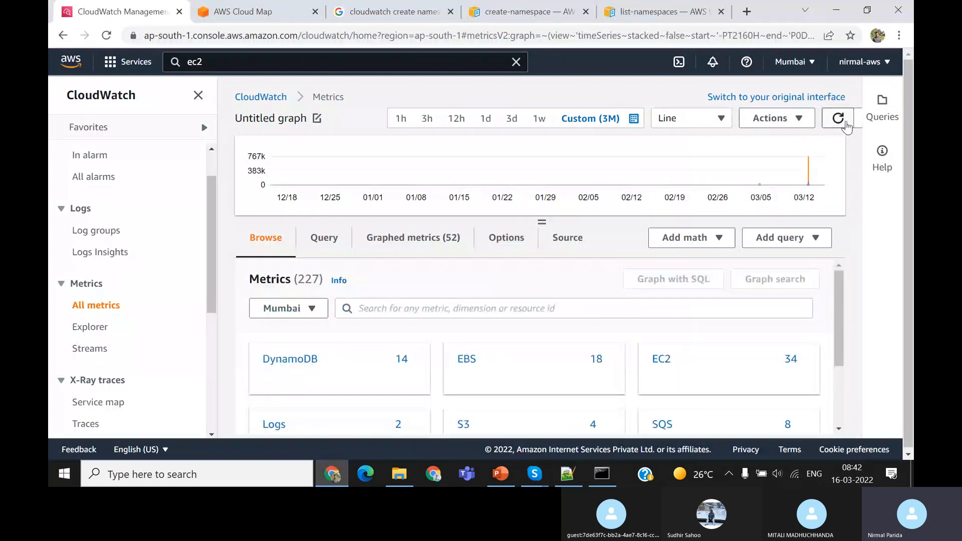
click(845, 124)
click(846, 124)
scroll(595, 307, down, 2)
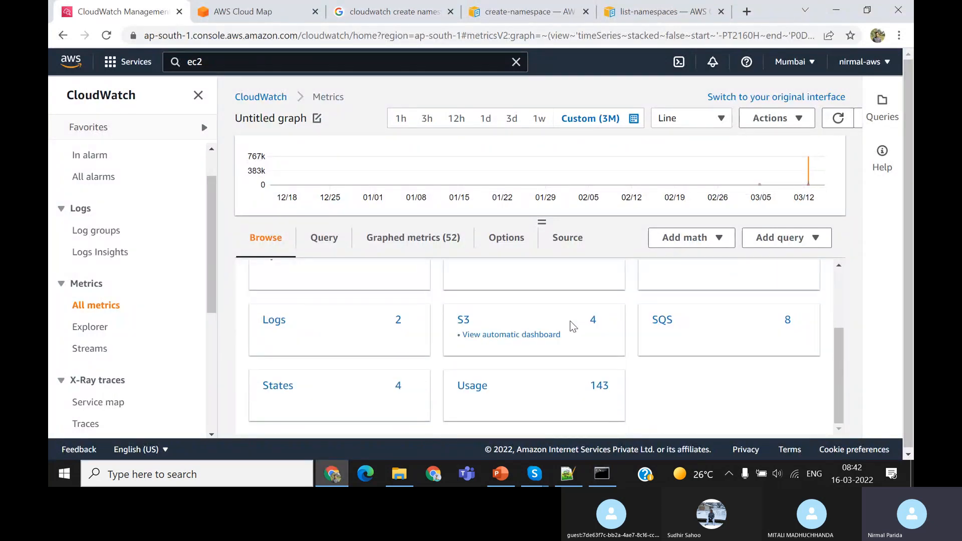
scroll(571, 325, up, 2)
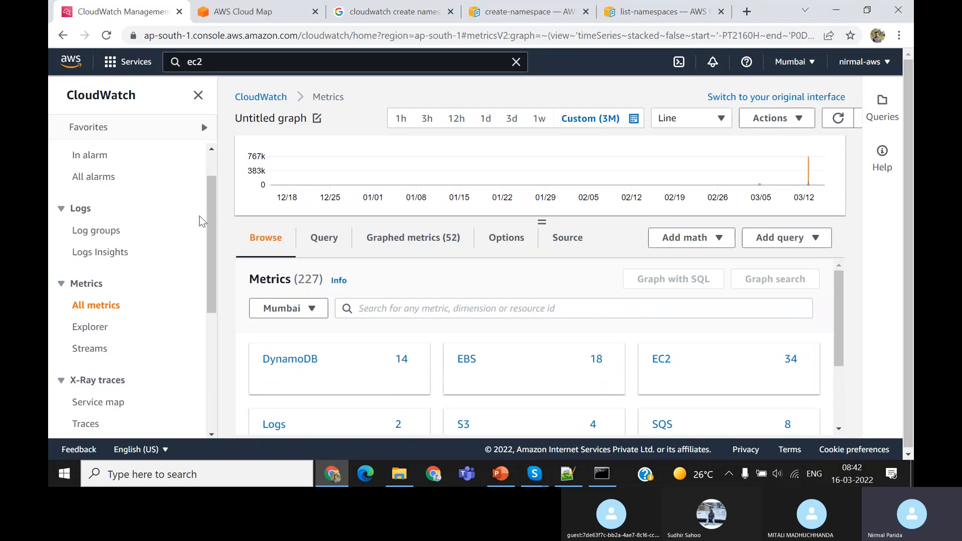
Open the CloudWatch dashboards and look through the list of automatic dashboards
drag(214, 201, 215, 154)
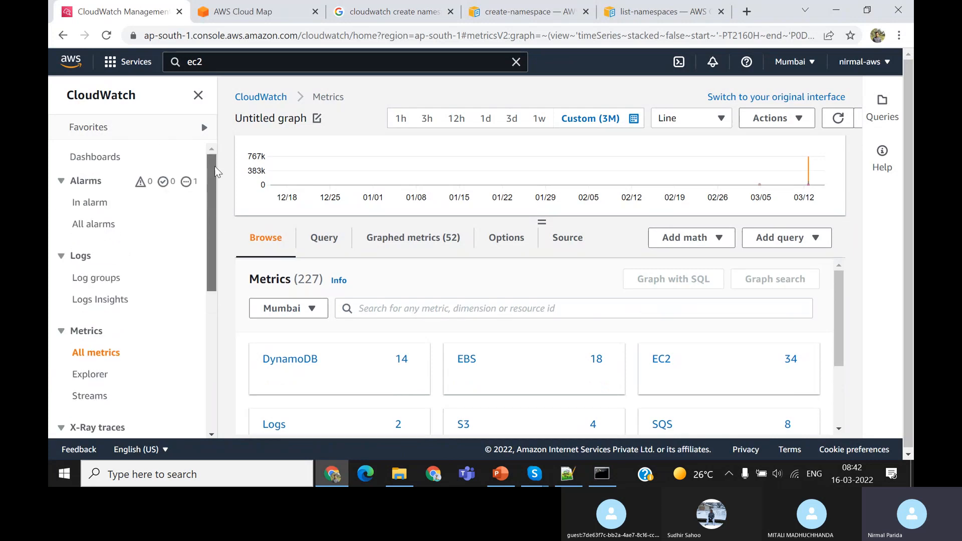
click(98, 159)
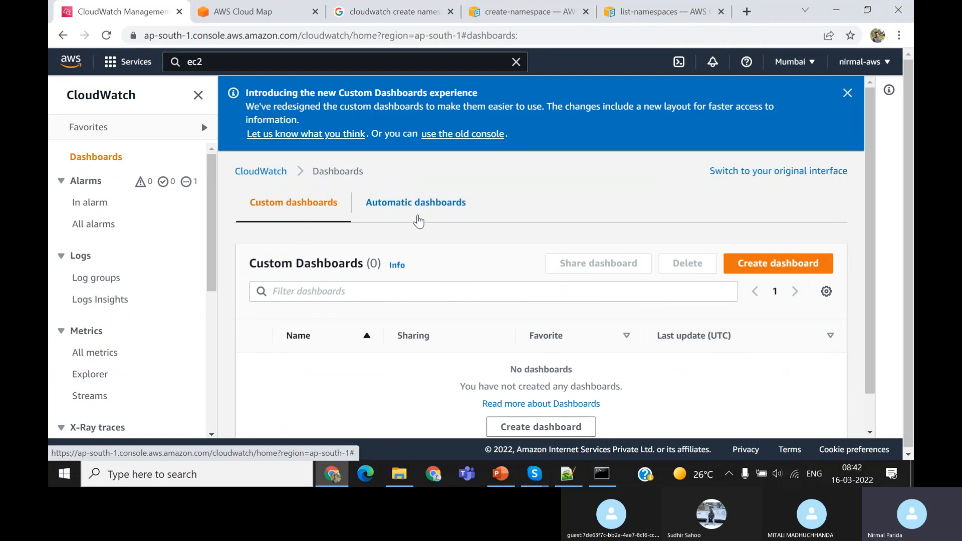
click(433, 212)
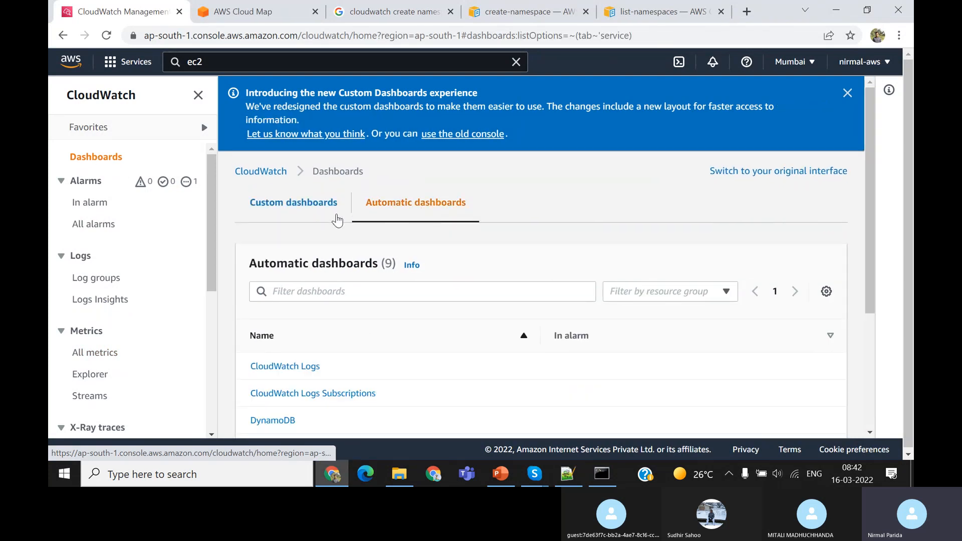
scroll(384, 363, down, 3)
scroll(384, 364, down, 1)
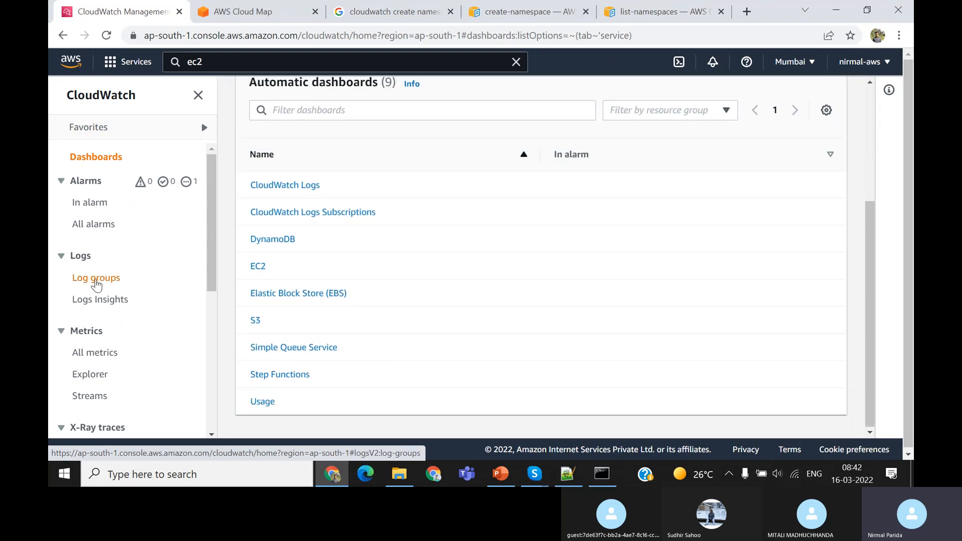
Return to all CloudWatch metrics, browse the namespaces, and locate MyNameSpace under the custom namespaces
click(88, 332)
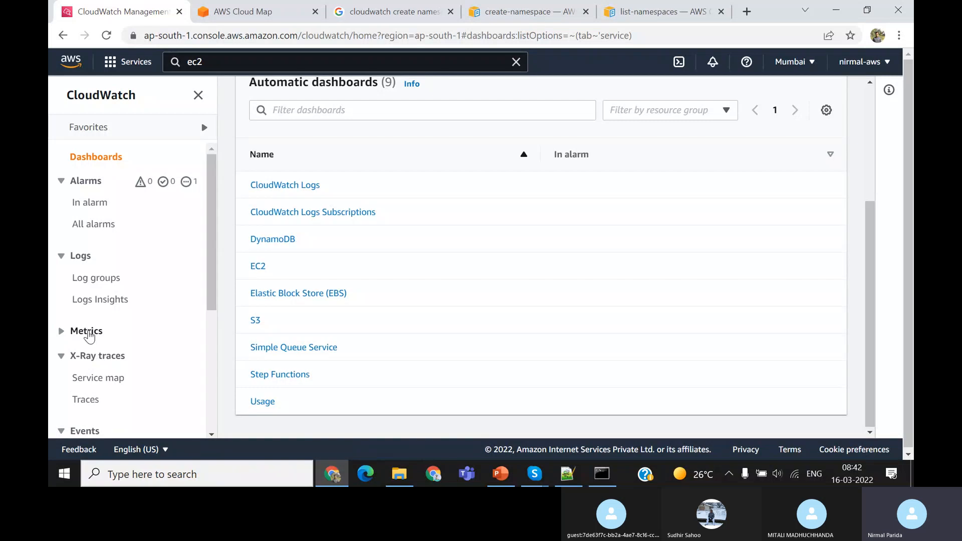
click(88, 331)
click(88, 353)
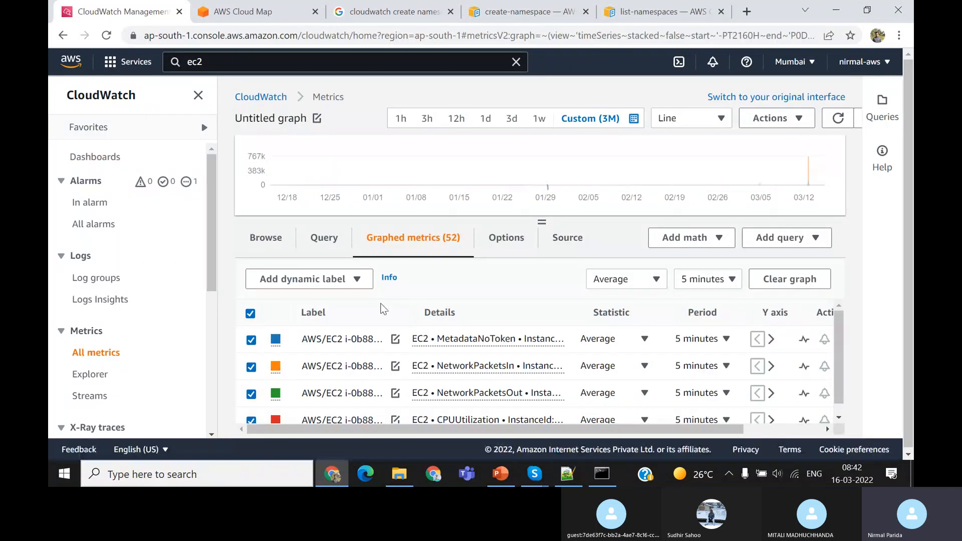
click(268, 239)
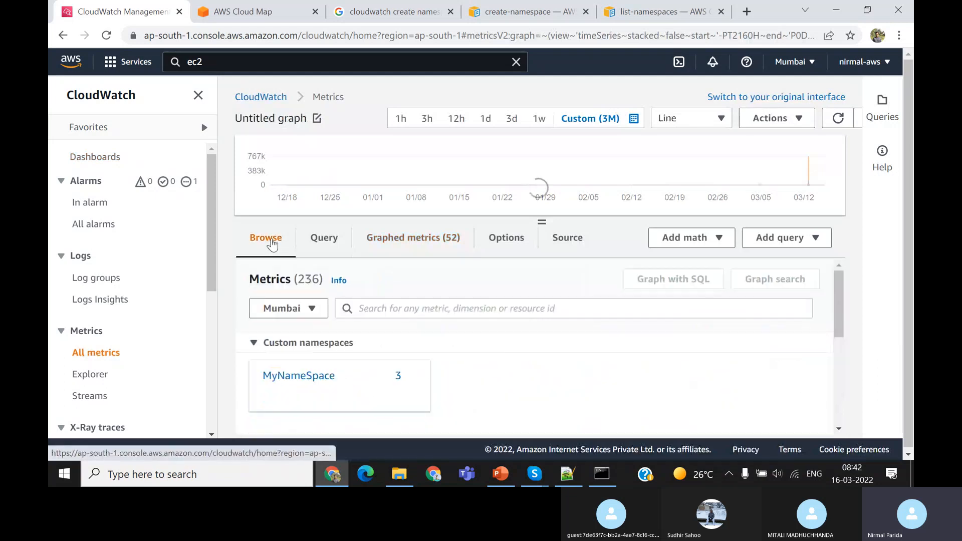
scroll(539, 351, down, 2)
scroll(540, 350, up, 1)
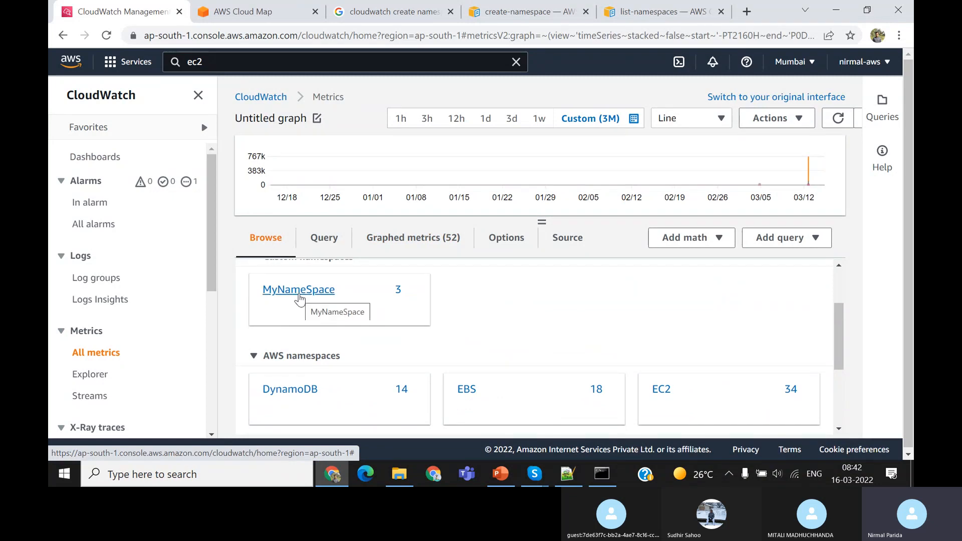
scroll(477, 318, up, 1)
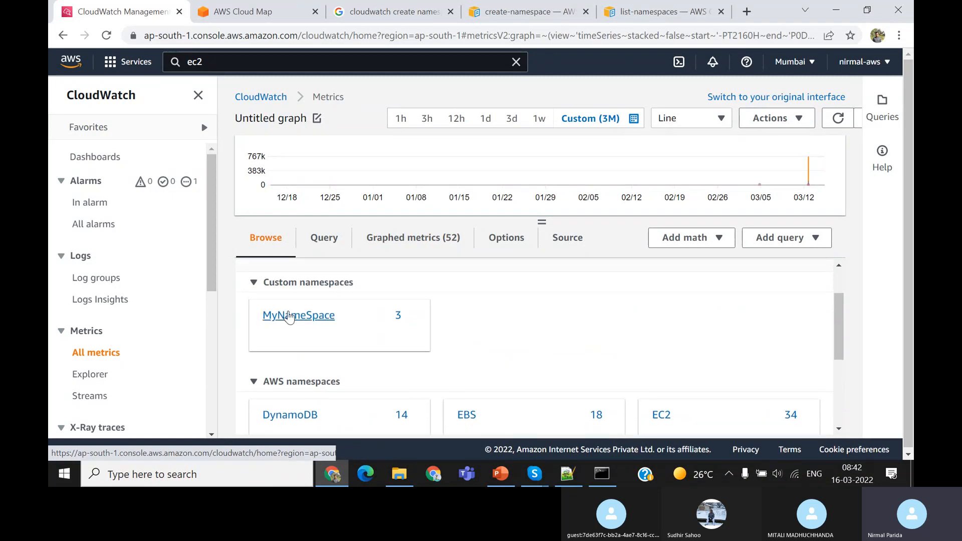
Open MyNameSpace's InstanceId, InstanceType group, review its Buffers metrics per instance type, and check the graphed metrics list before returning to browsing
click(289, 315)
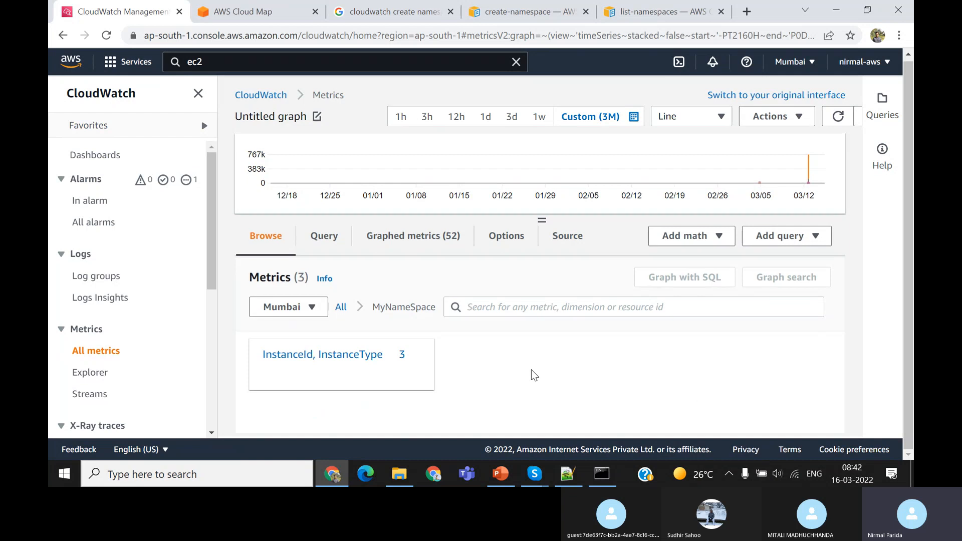
click(323, 365)
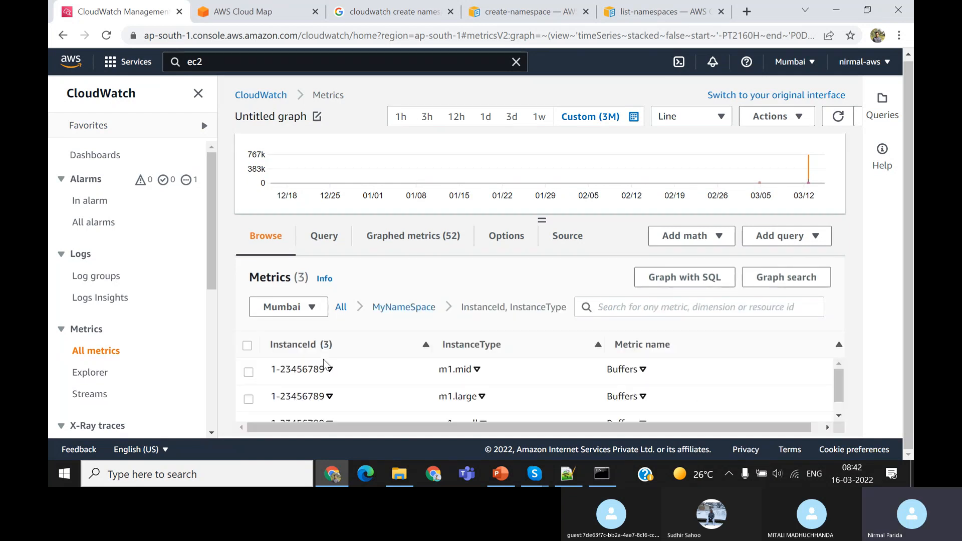
scroll(496, 393, down, 1)
scroll(505, 391, up, 1)
scroll(505, 391, down, 1)
scroll(507, 392, up, 1)
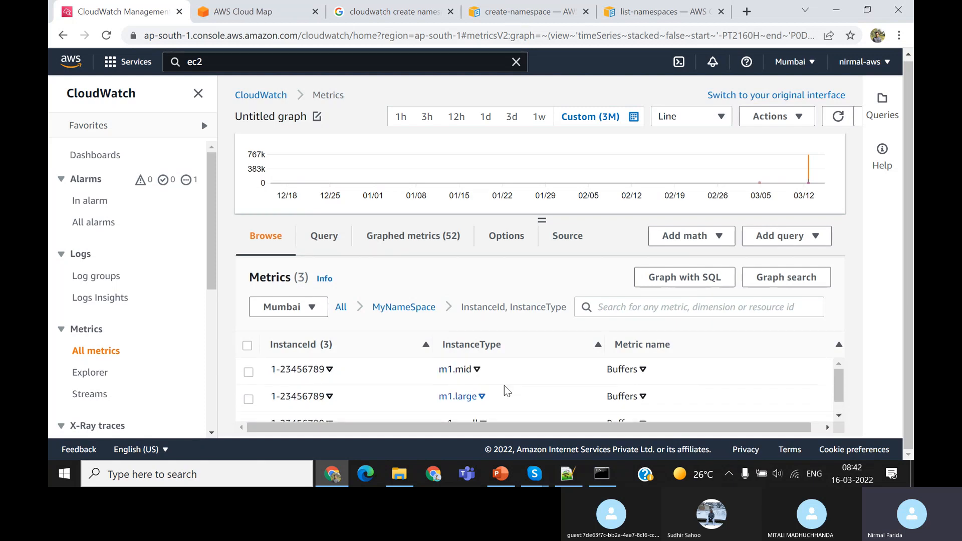
scroll(446, 391, down, 1)
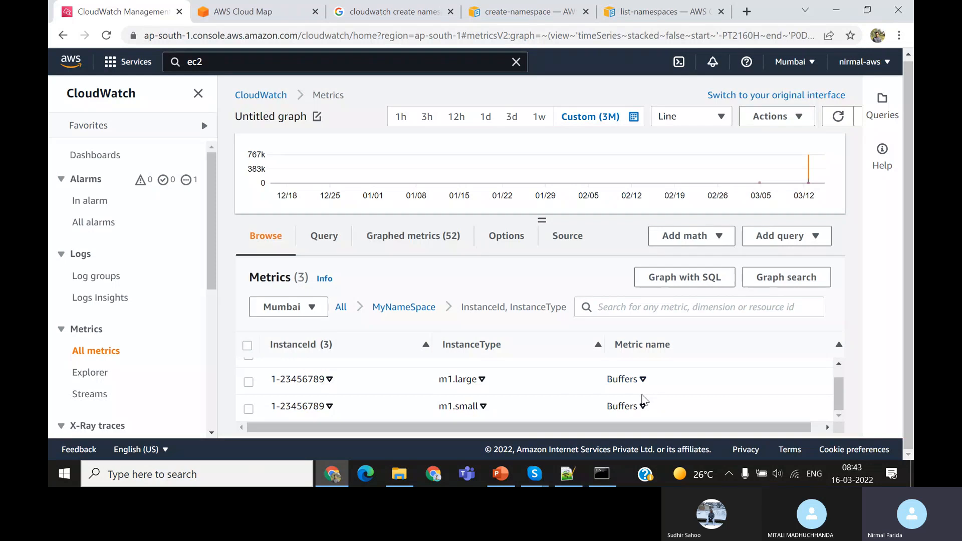
scroll(643, 401, up, 1)
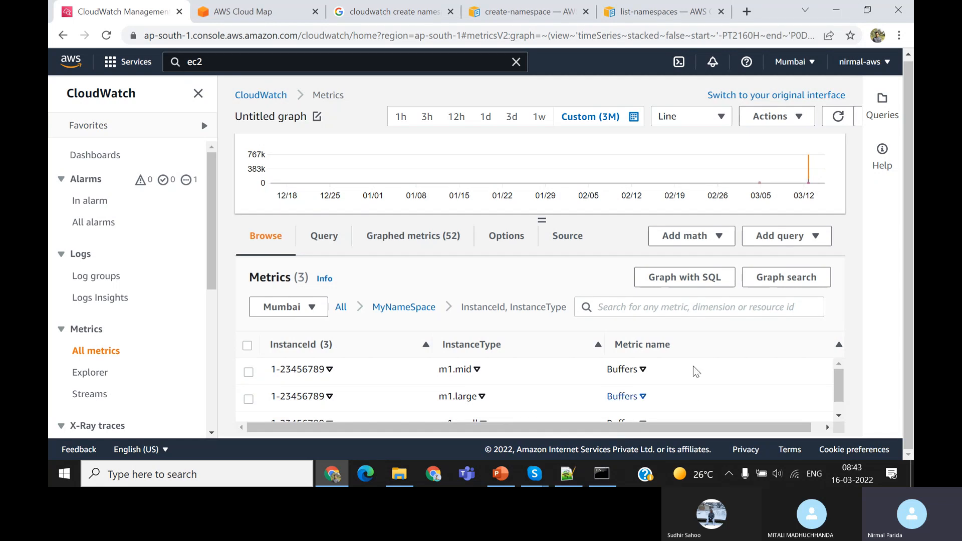
scroll(689, 346, up, 1)
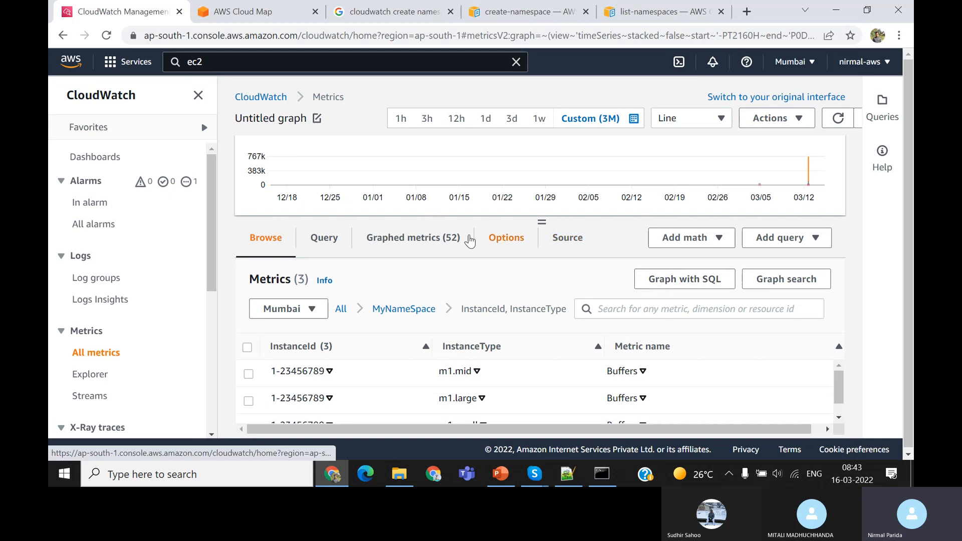
click(420, 241)
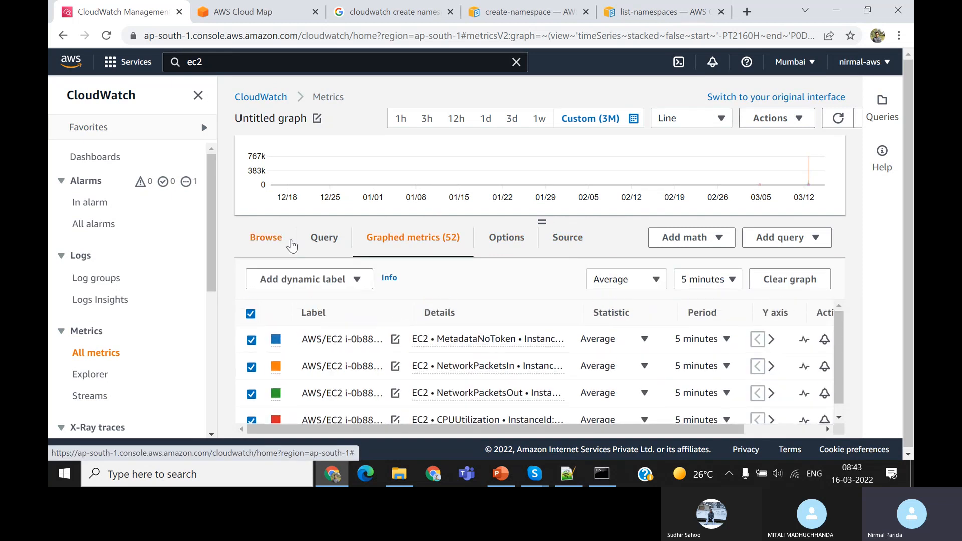
click(264, 238)
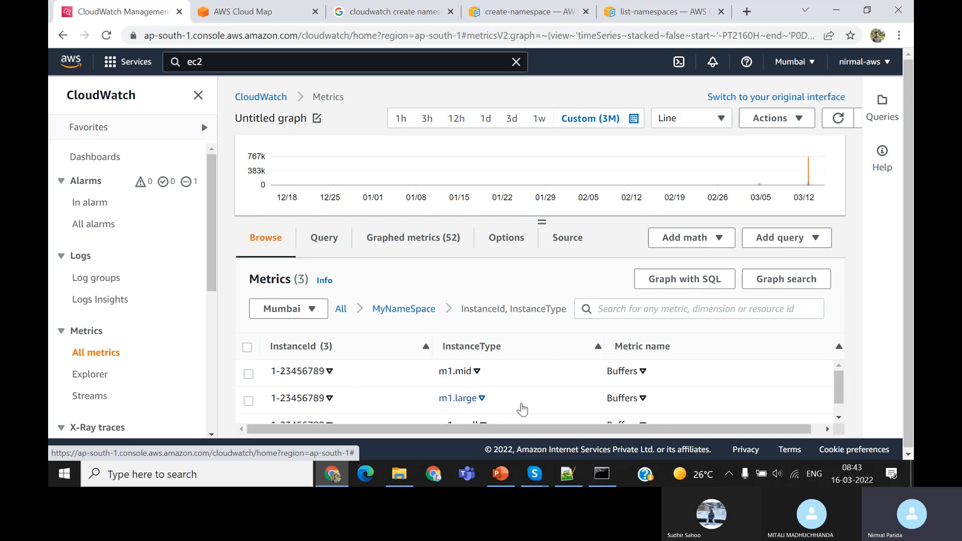
Switch to PowerPoint, deselect the text on the CloudWatch Custom Metrics slide, and review the slide's put-metric-data command
click(501, 474)
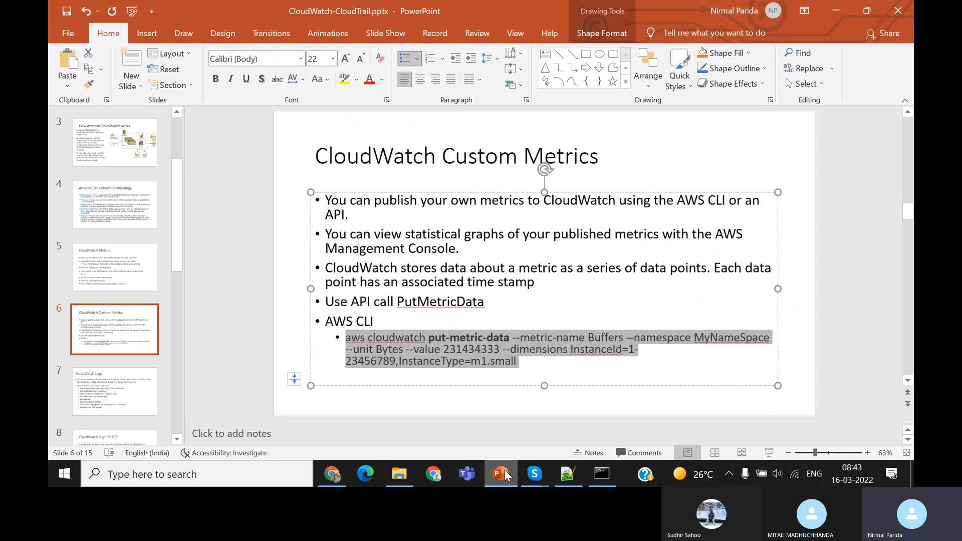
click(832, 371)
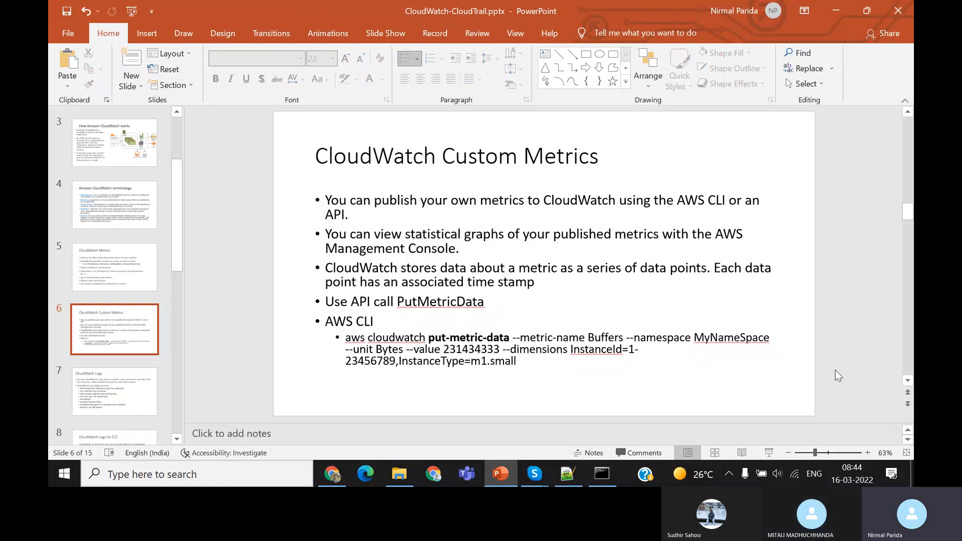
Return to the CloudWatch console in Chrome and enlarge the metrics graph area enough to show its legend
click(334, 474)
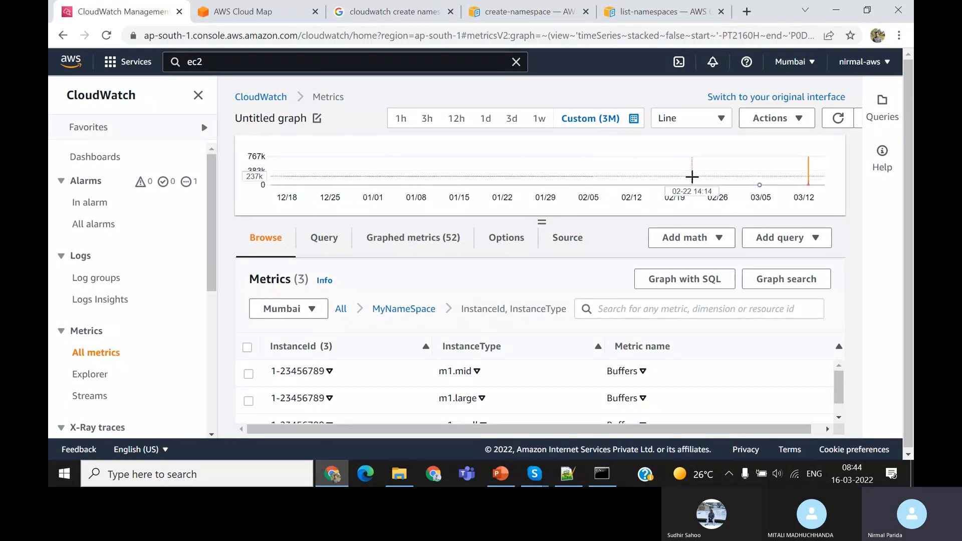
mouse_move(807, 170)
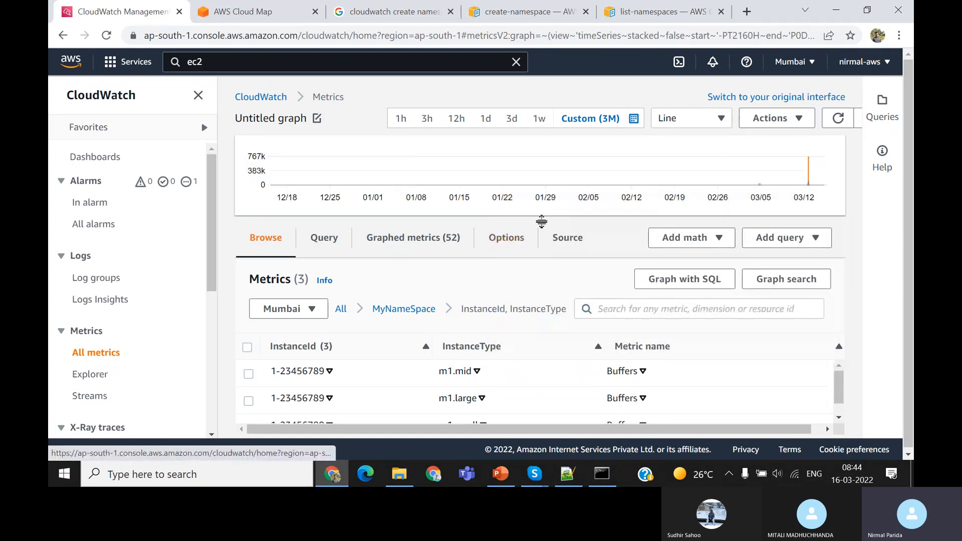
drag(541, 221, 542, 278)
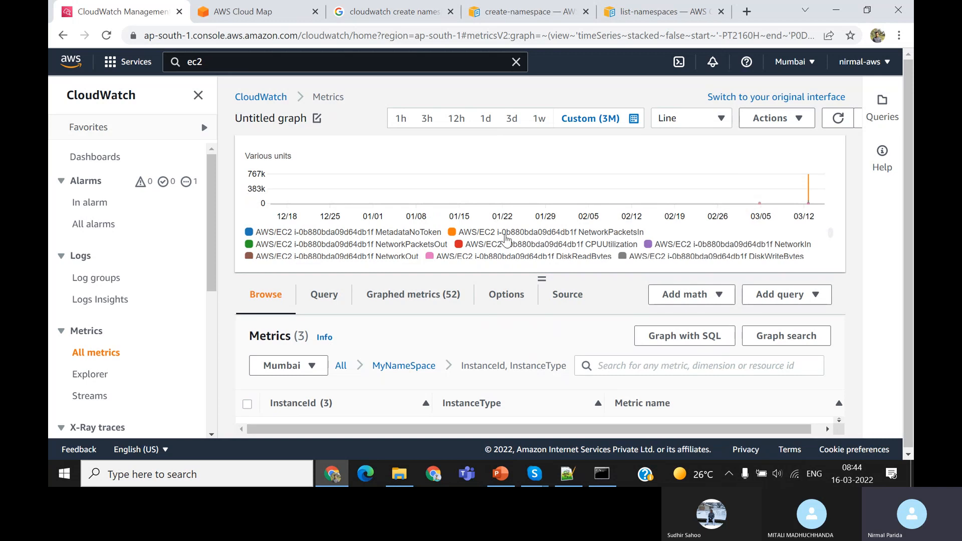
Go to the CloudWatch dashboards and open the automatic dashboard for EC2
click(95, 158)
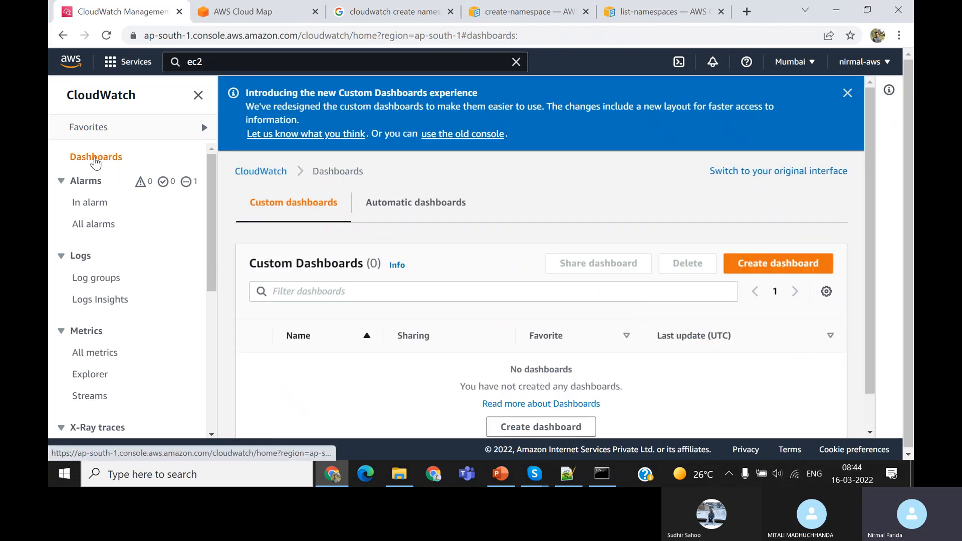
click(418, 206)
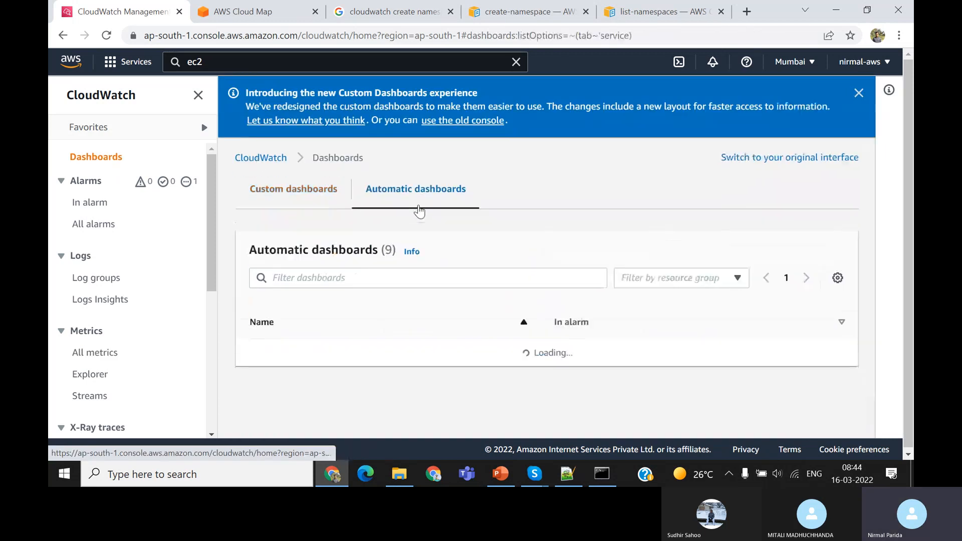
scroll(559, 321, down, 4)
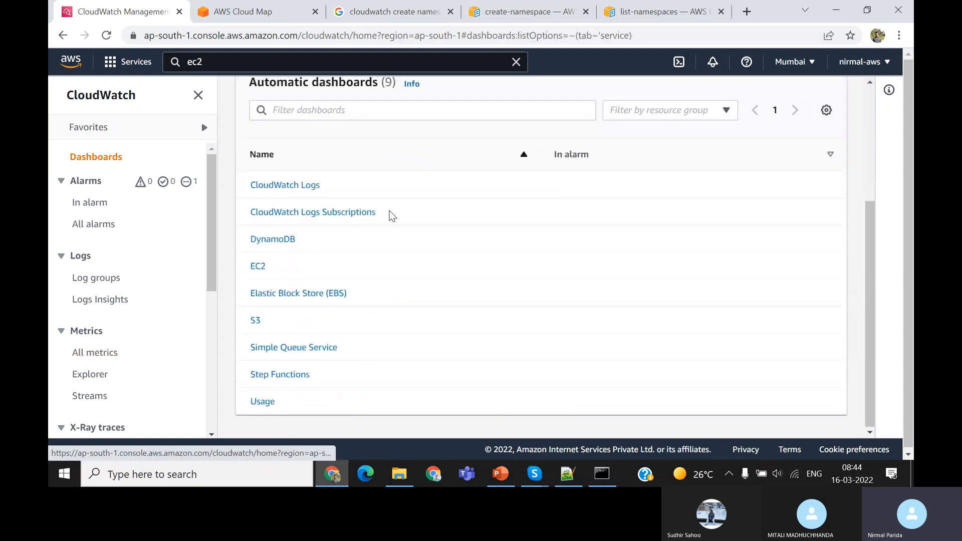
click(257, 268)
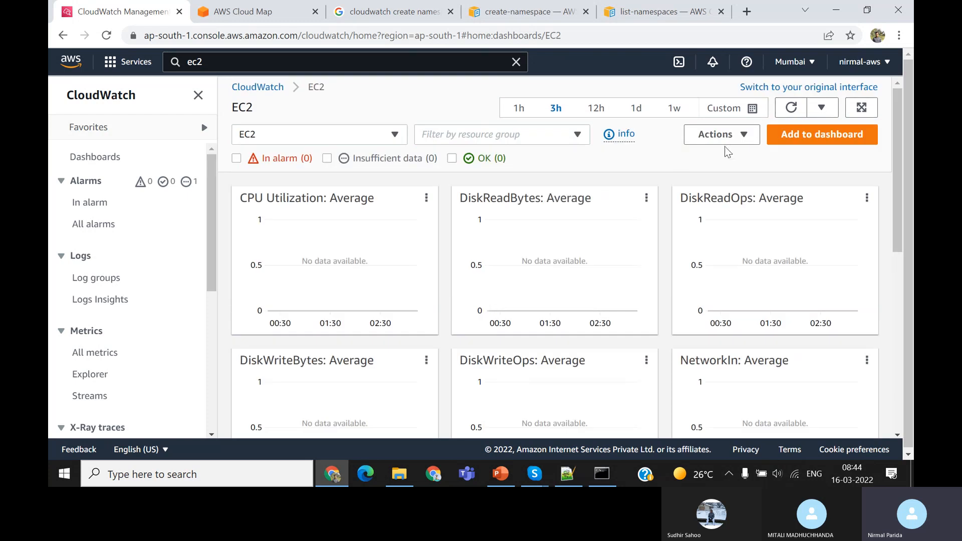
Set the EC2 dashboard's time range to 1 week and look through all of its graphs
click(684, 109)
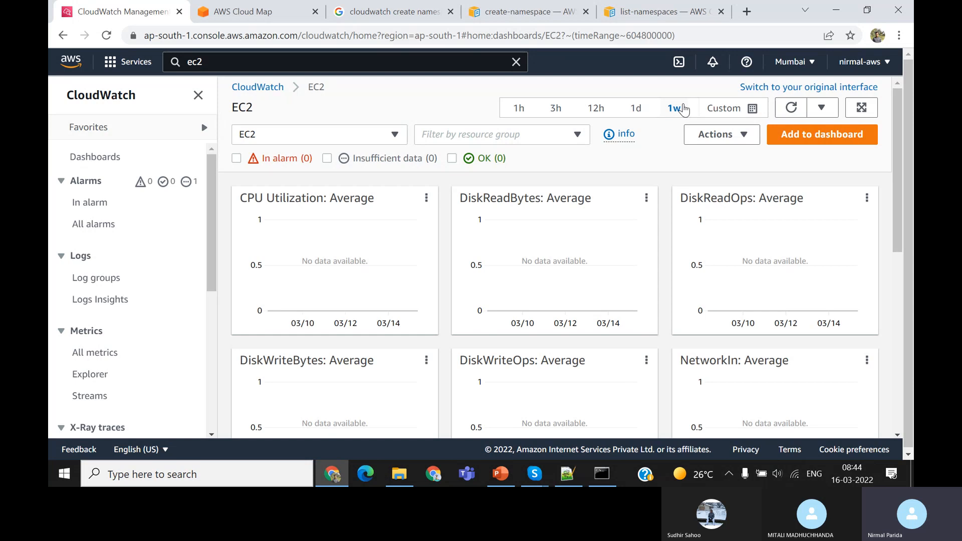
scroll(687, 285, down, 8)
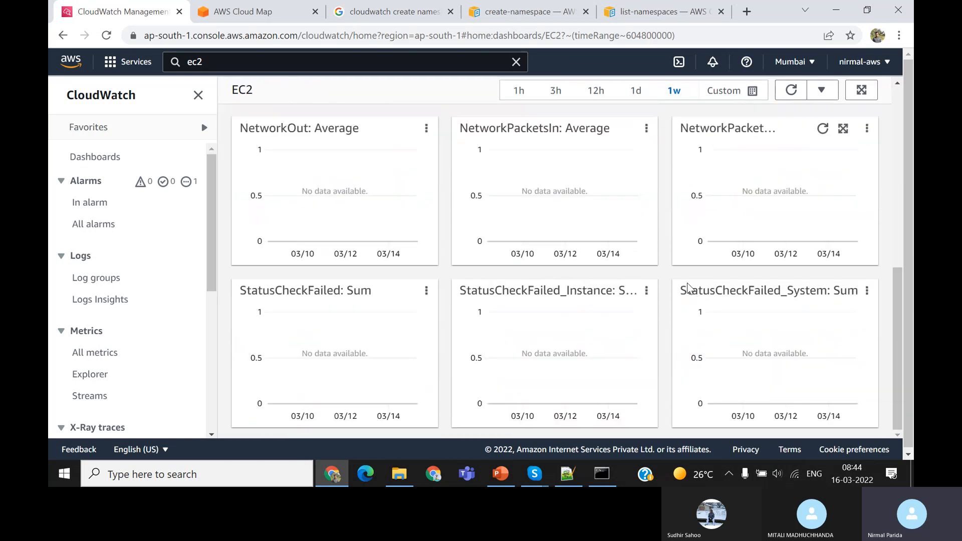
scroll(688, 287, up, 10)
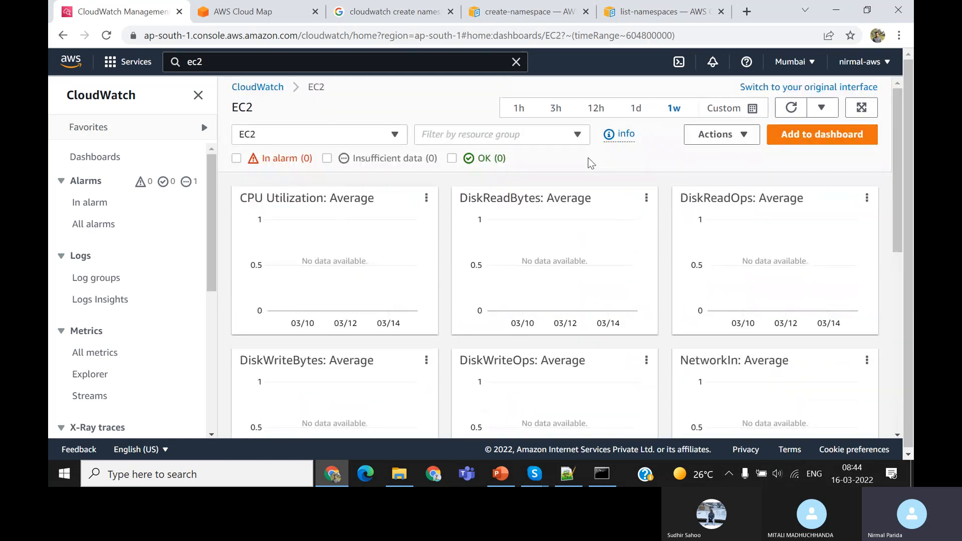
Set the EC2 dashboard to a custom relative range of 4 weeks, then examine its graphs and available dashboard actions
click(750, 109)
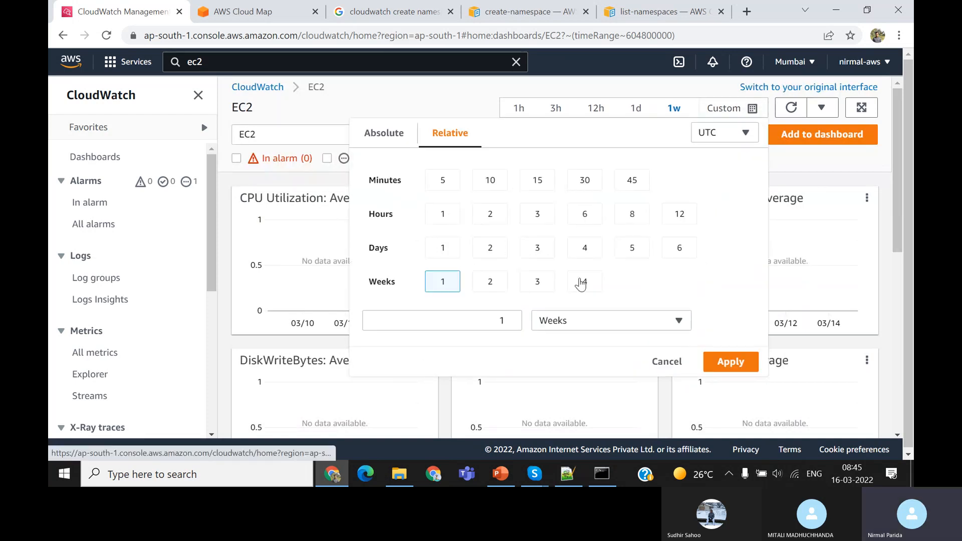
click(584, 282)
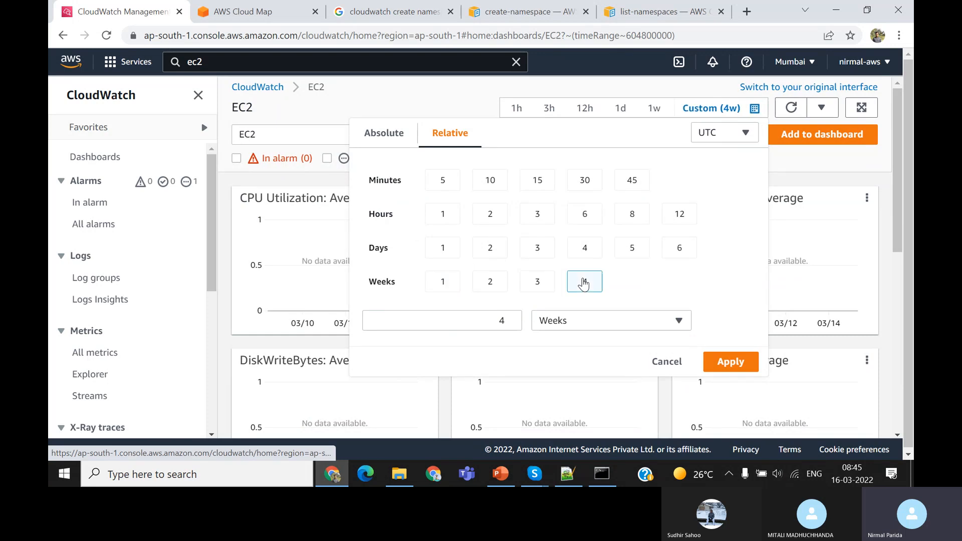
click(731, 362)
scroll(651, 361, down, 4)
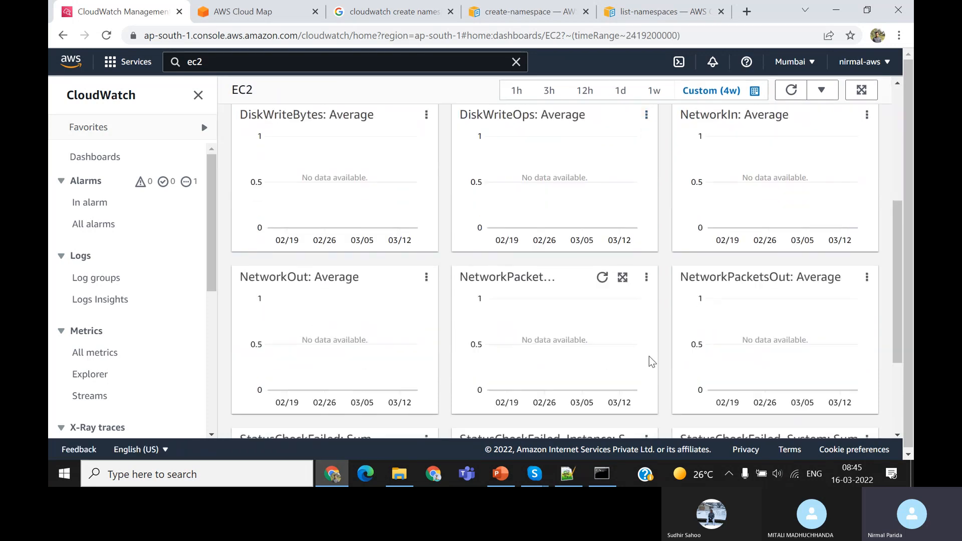
scroll(648, 356, down, 1)
scroll(648, 356, up, 8)
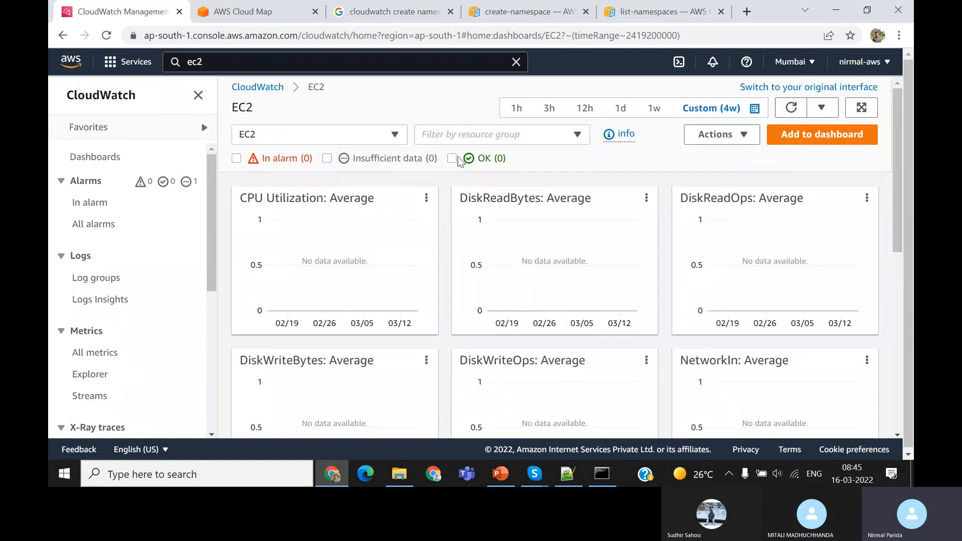
scroll(459, 161, down, 1)
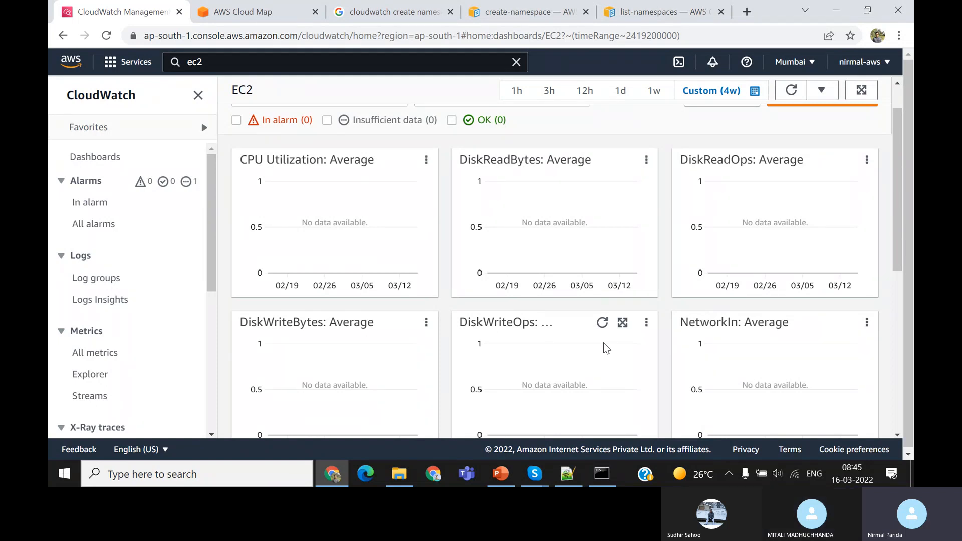
scroll(604, 346, up, 1)
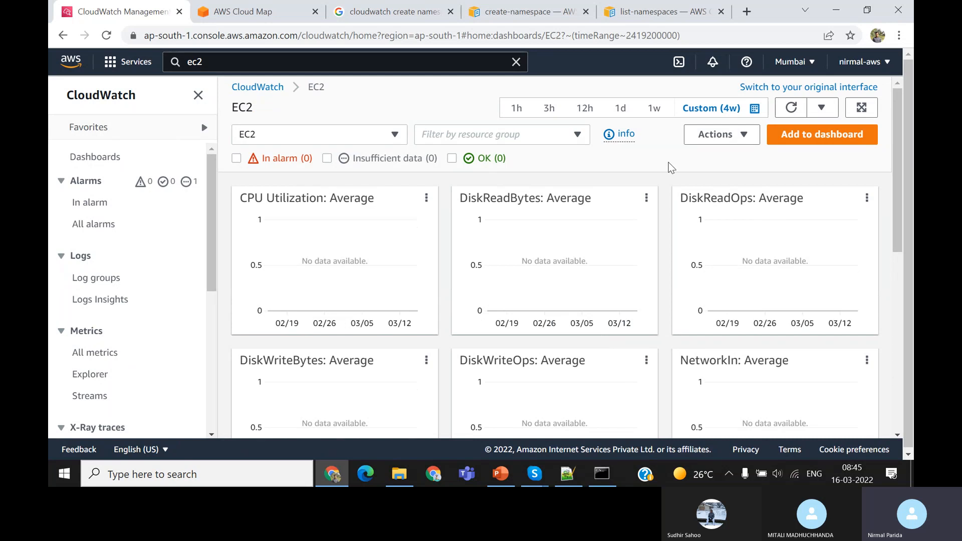
click(749, 134)
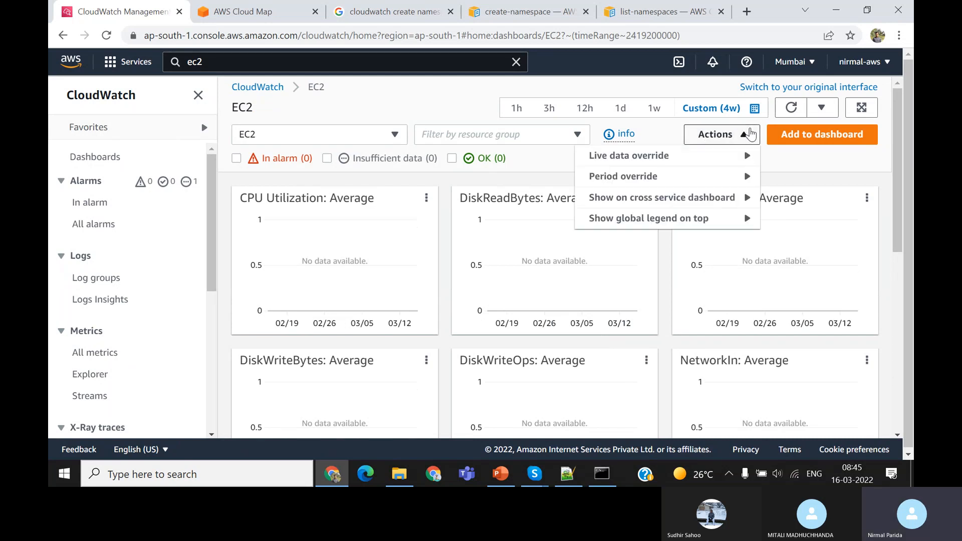
click(794, 177)
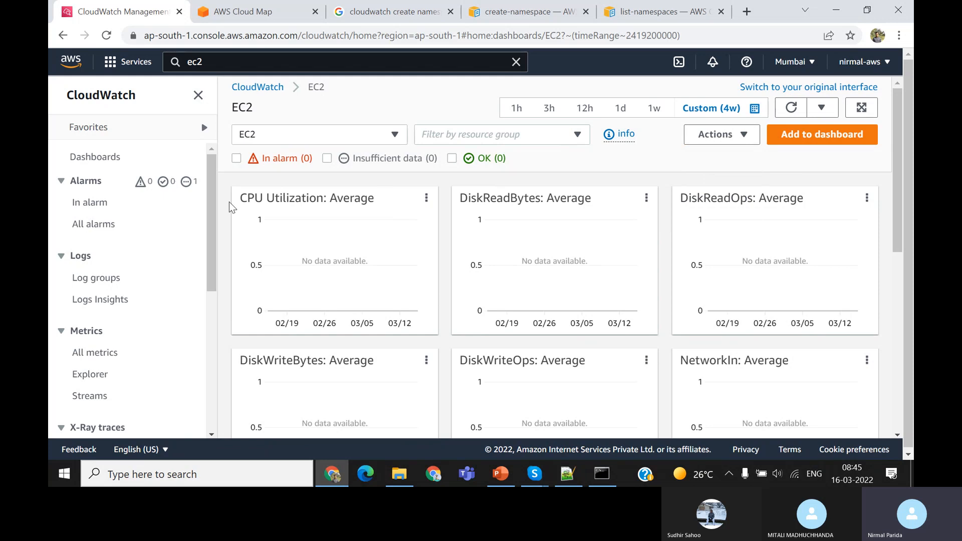
Return to the automatic dashboards list, open the S3 dashboard, and look through its bucket size, request and byte-transfer graphs
click(276, 90)
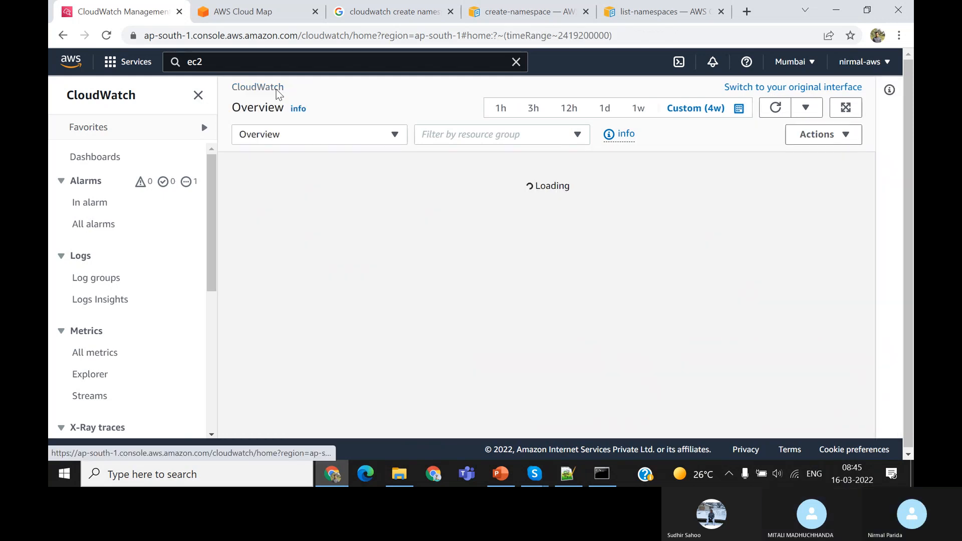
click(101, 159)
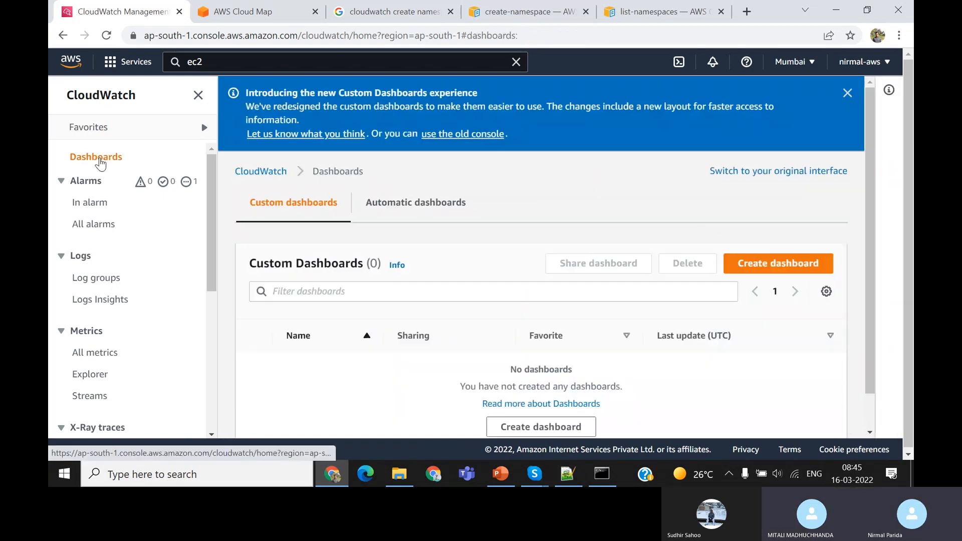
click(435, 204)
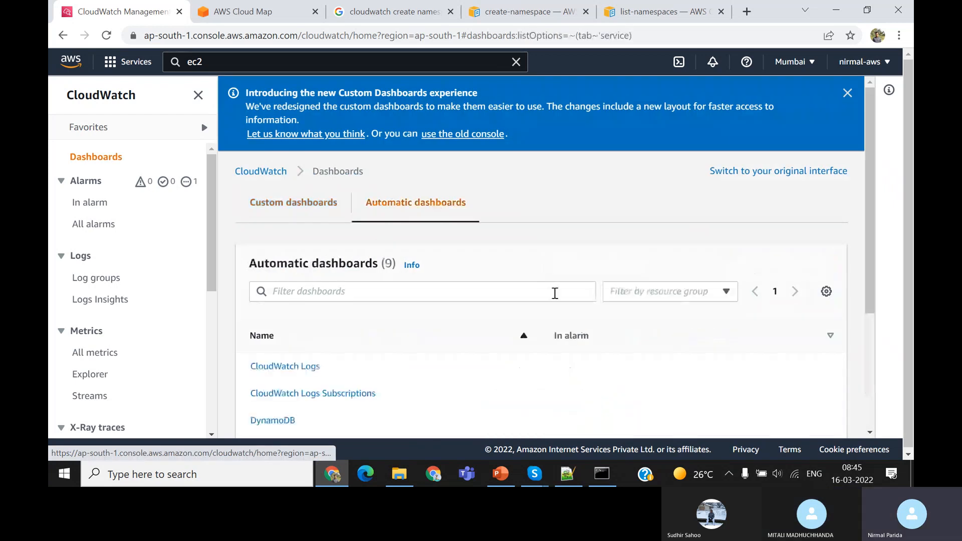
scroll(555, 295, down, 3)
scroll(441, 383, down, 1)
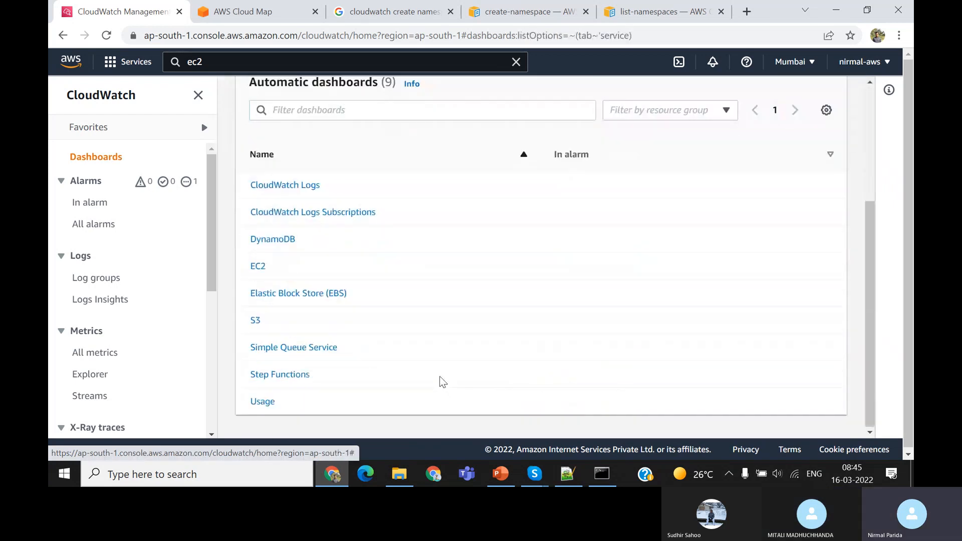
click(256, 321)
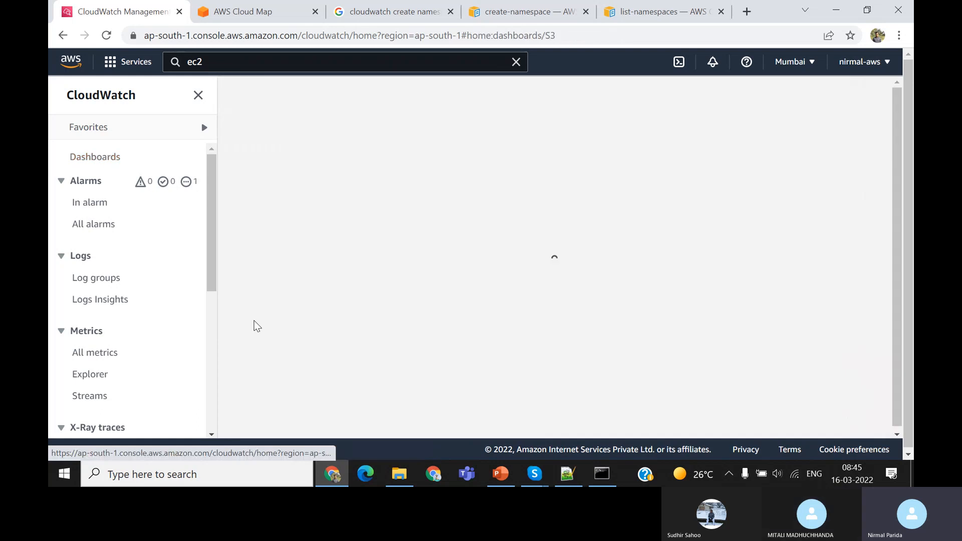
scroll(515, 371, down, 1)
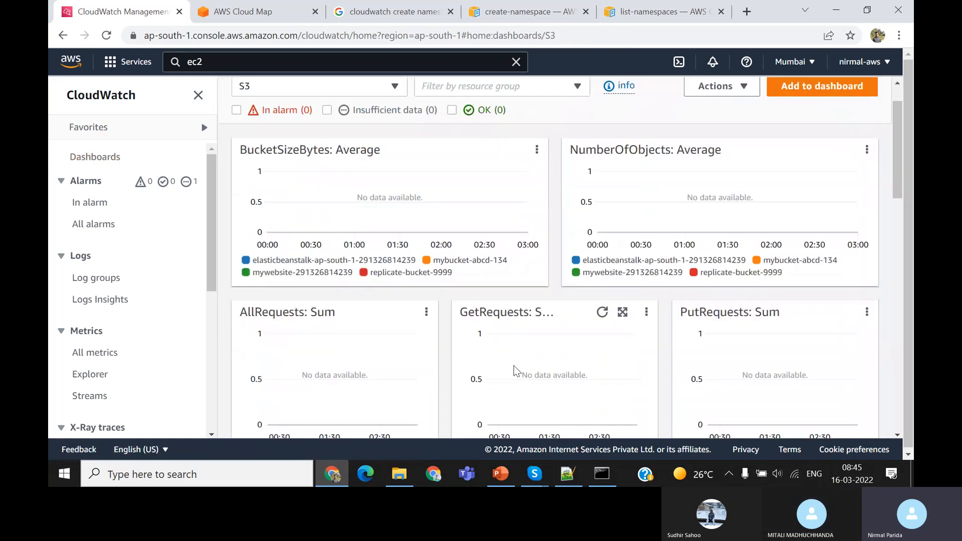
scroll(513, 365, down, 6)
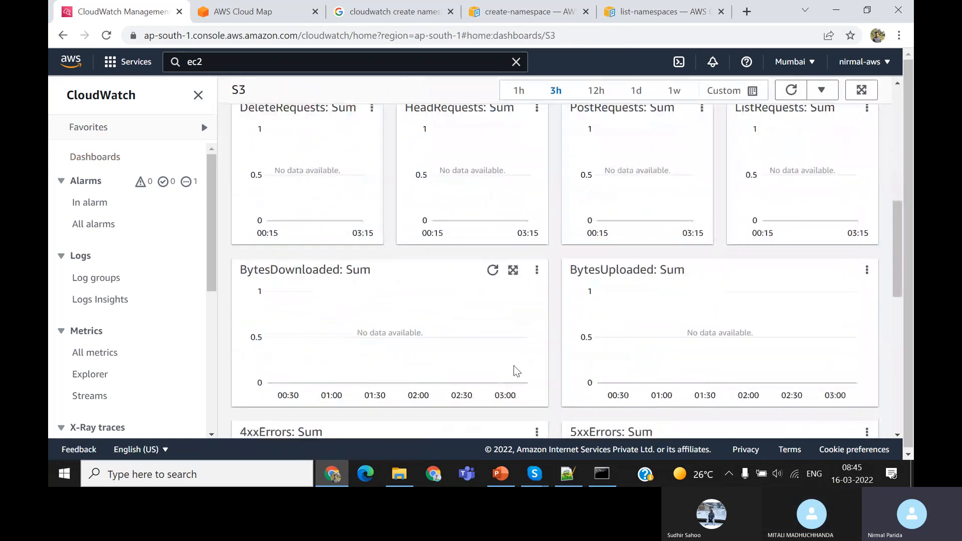
Open the list of all CloudWatch metrics and deselect every metric currently plotted on the graph
scroll(513, 365, down, 4)
scroll(513, 366, up, 12)
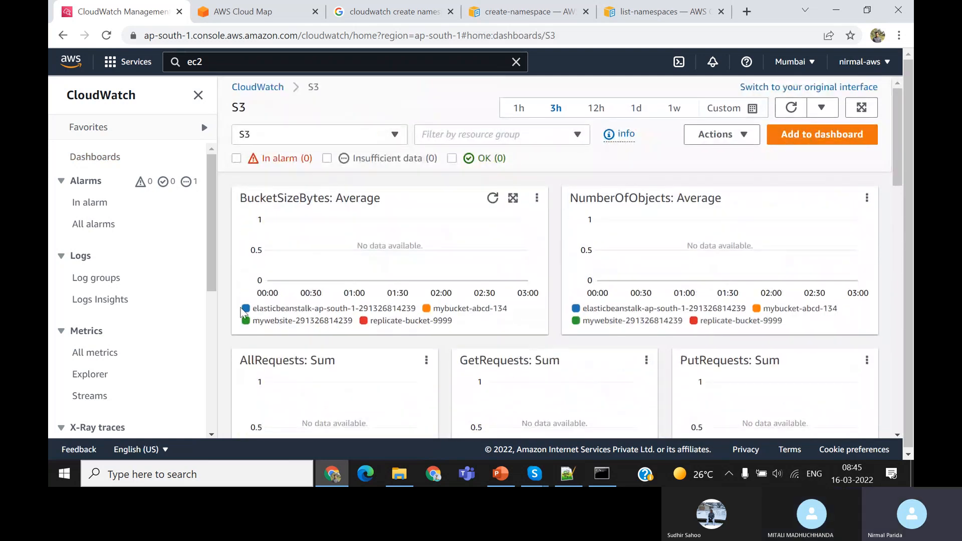
click(102, 355)
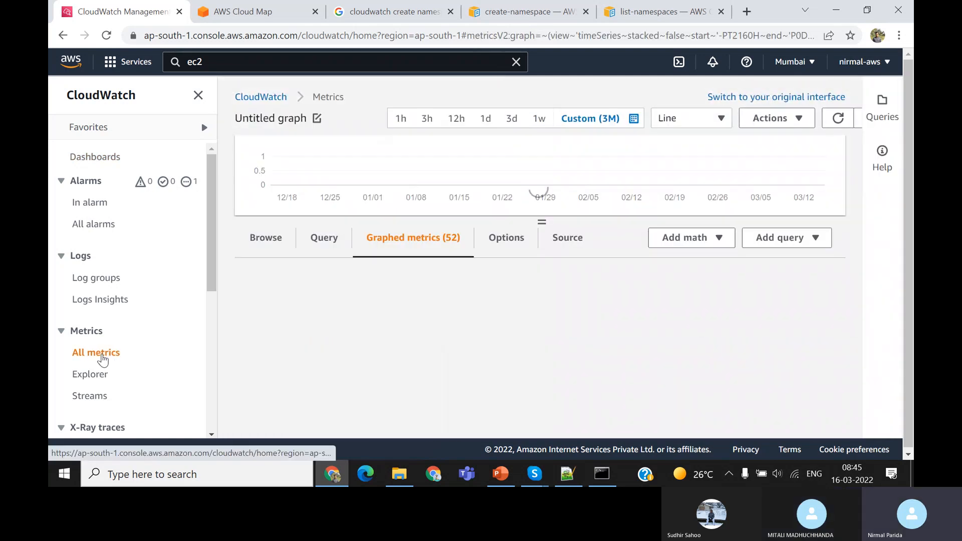
click(266, 240)
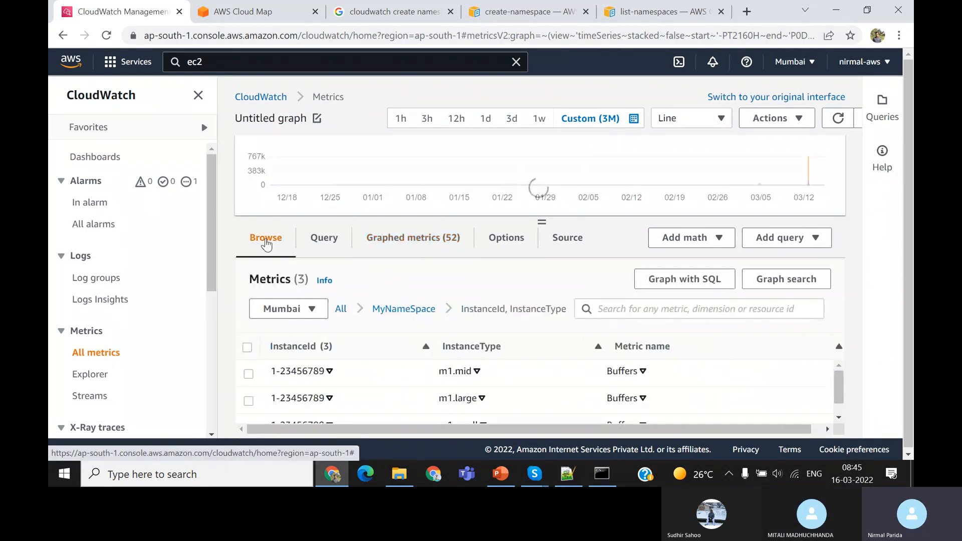
click(406, 239)
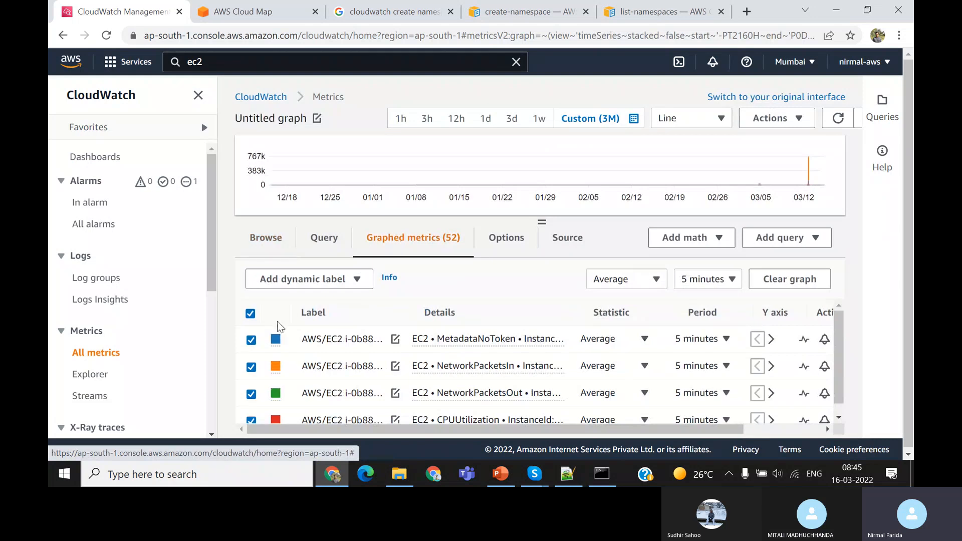
click(251, 314)
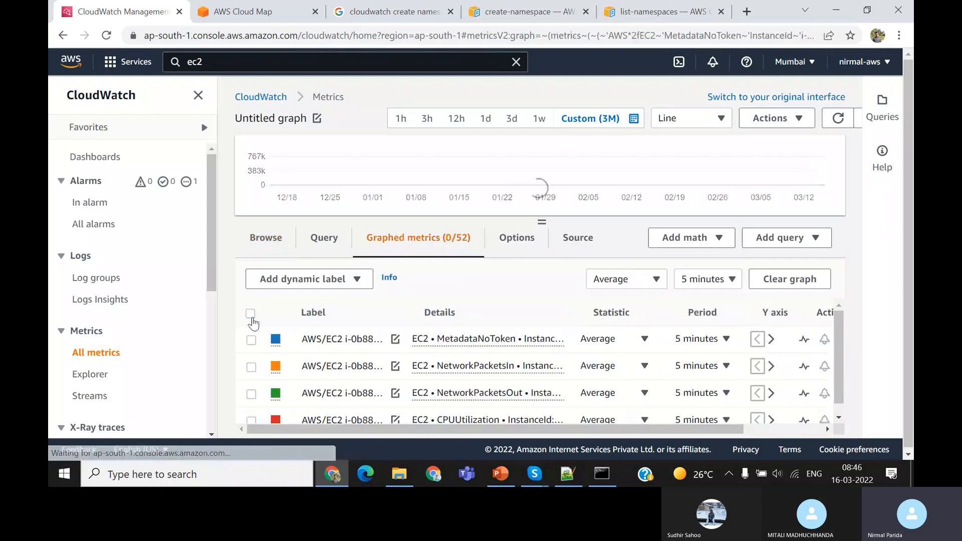
Browse all namespaces to the S3 Storage Metrics, plot all of them on the graph, and inspect the plotted data points
click(274, 244)
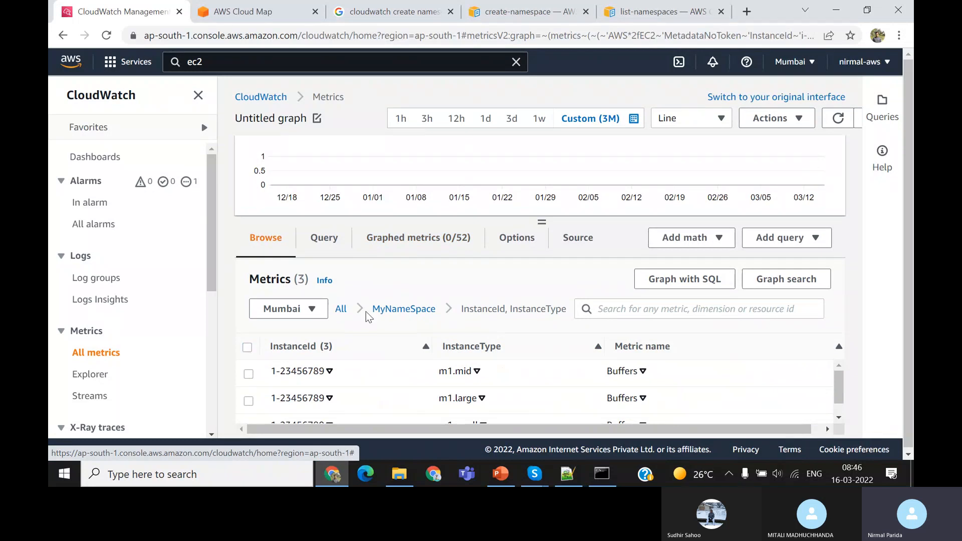
click(340, 311)
scroll(509, 360, down, 2)
scroll(509, 361, up, 1)
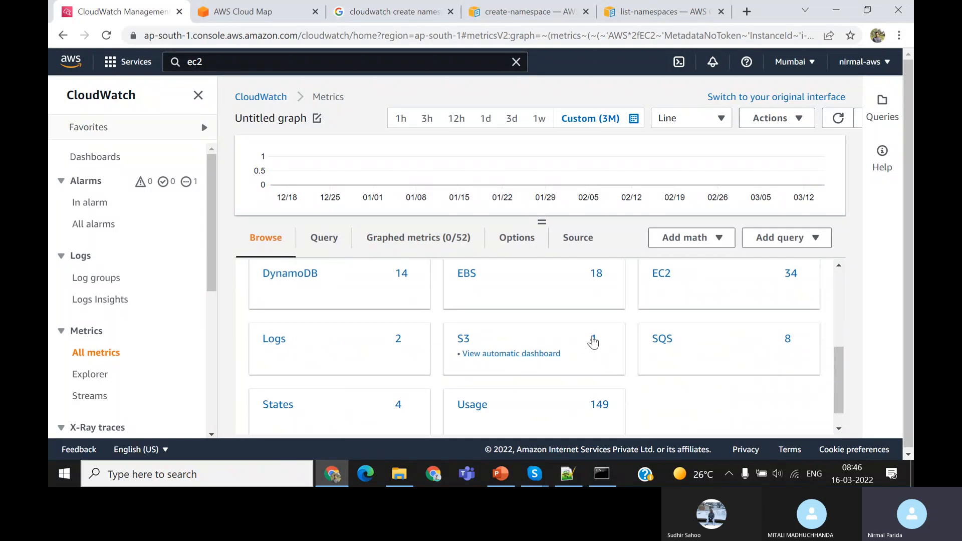
click(593, 341)
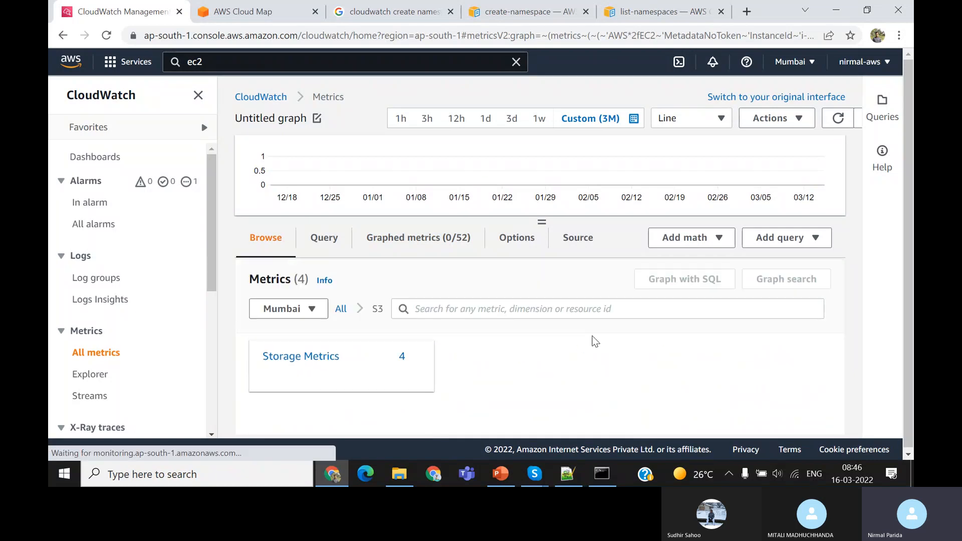
click(323, 359)
click(247, 347)
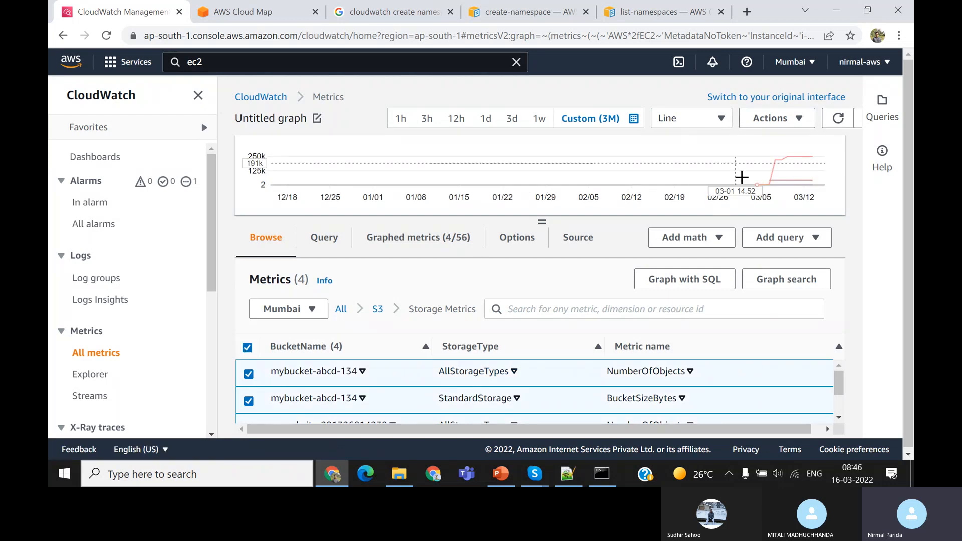
mouse_move(806, 177)
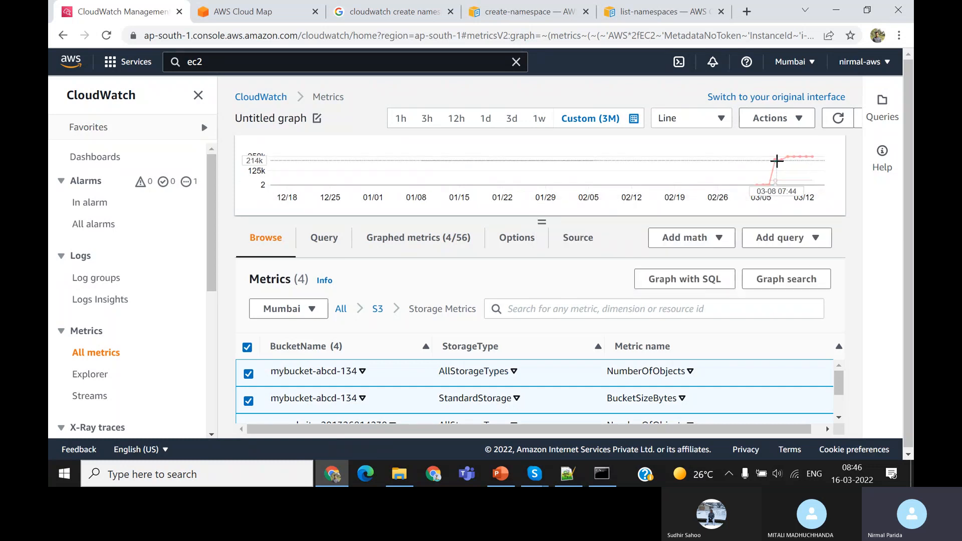
mouse_move(776, 161)
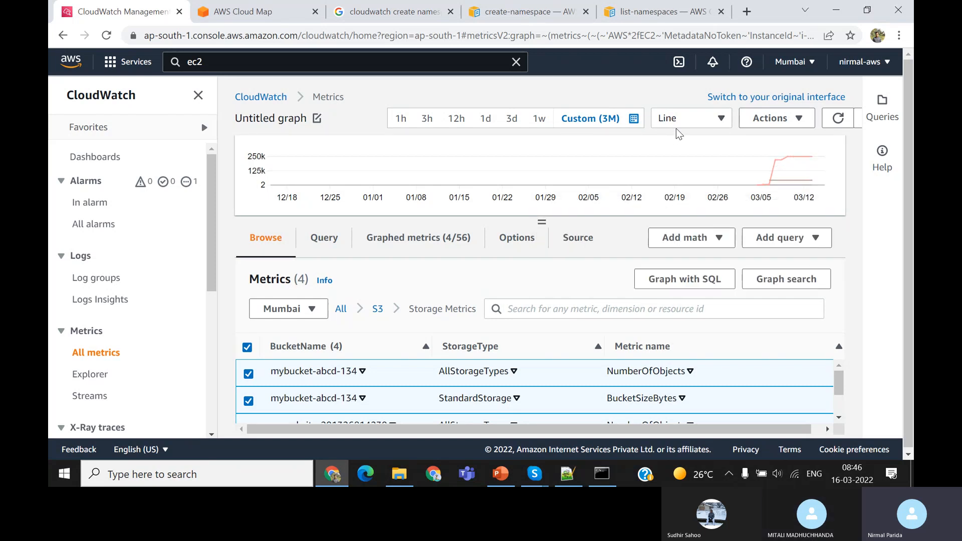
View the S3 storage metrics as a Stacked area graph and a Bar graph, finishing with the Pie graph type
click(692, 125)
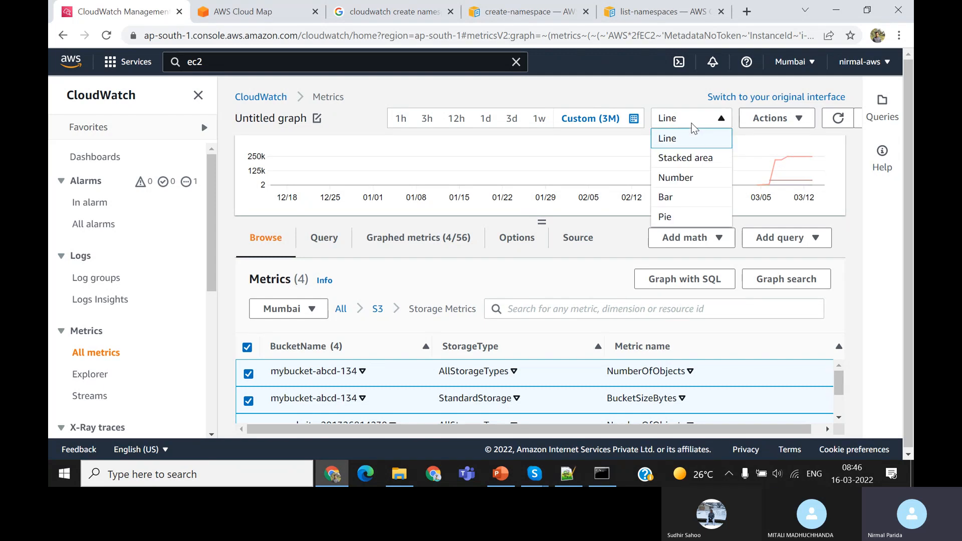
click(701, 158)
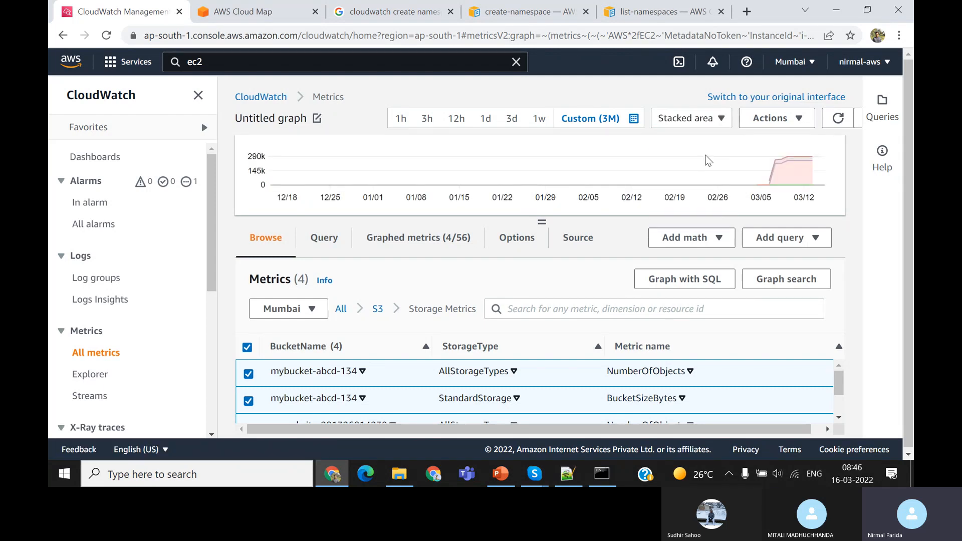
click(712, 125)
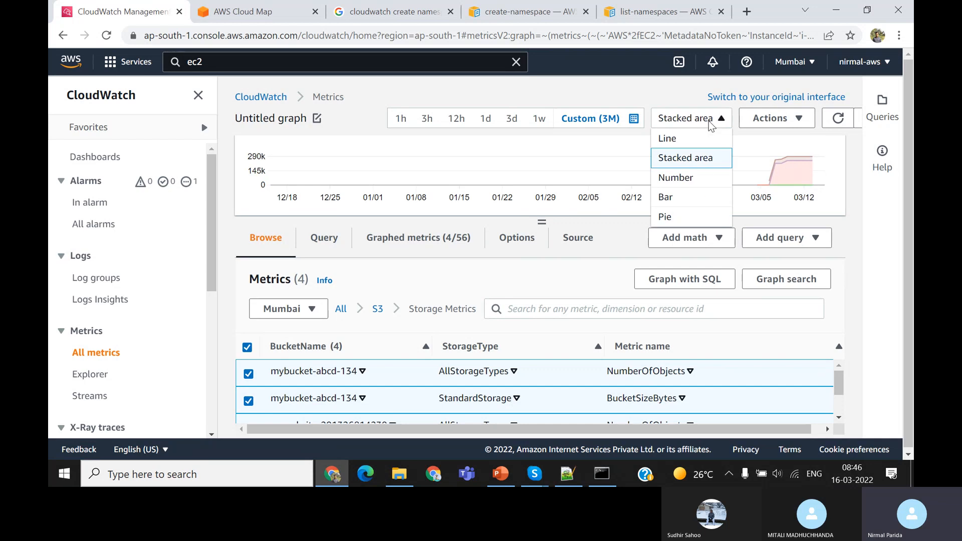
click(685, 195)
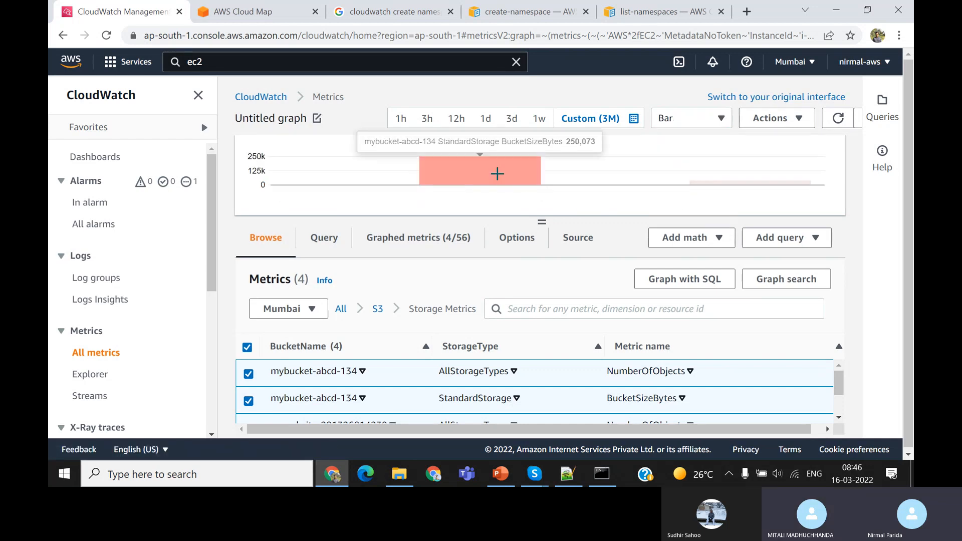
click(695, 114)
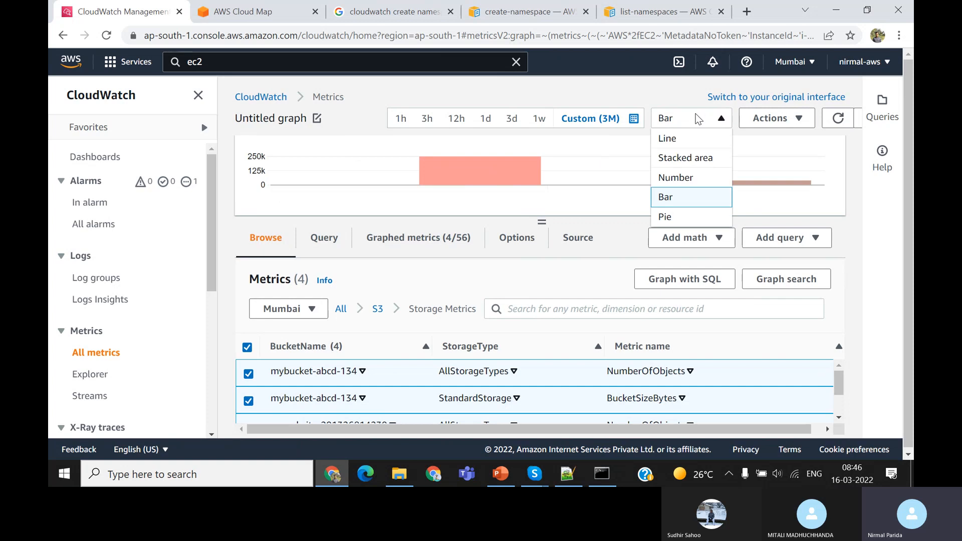
click(671, 217)
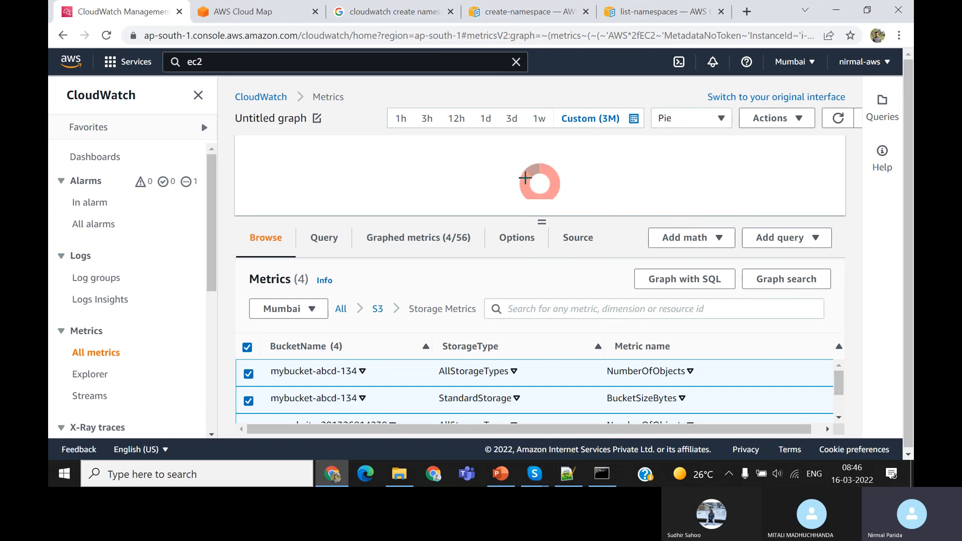
mouse_move(544, 170)
scroll(576, 277, down, 1)
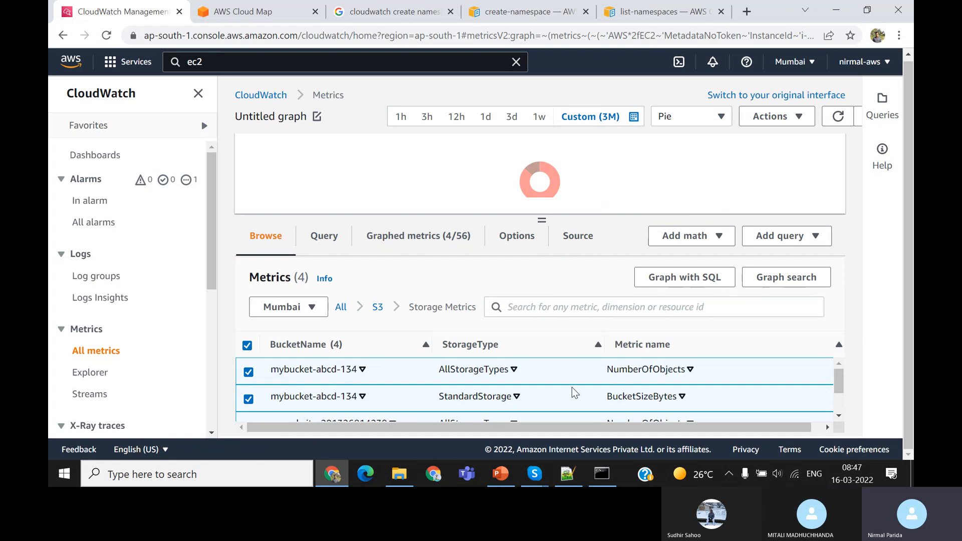
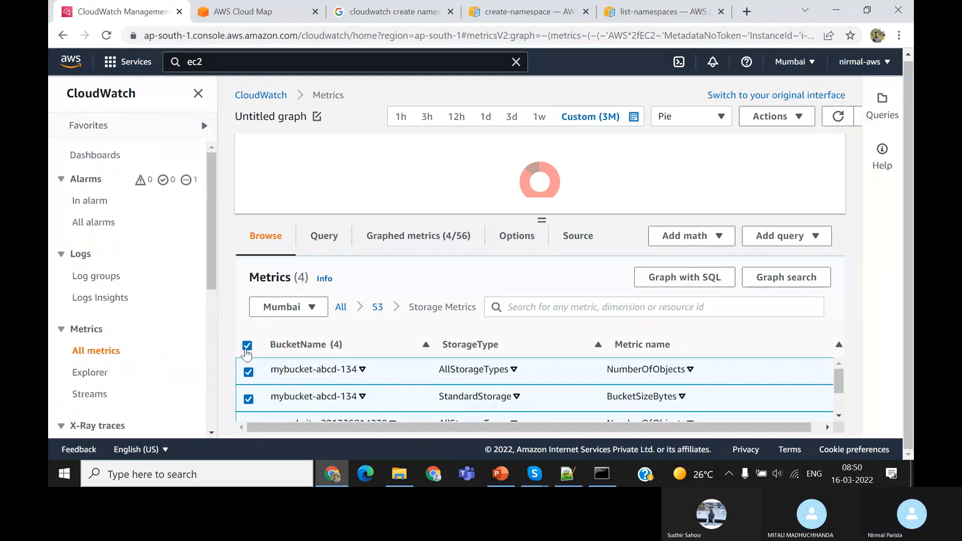
Deselect all plotted S3 storage metrics, and view the alarms list filtered to those in alarm and with all alarms
click(247, 345)
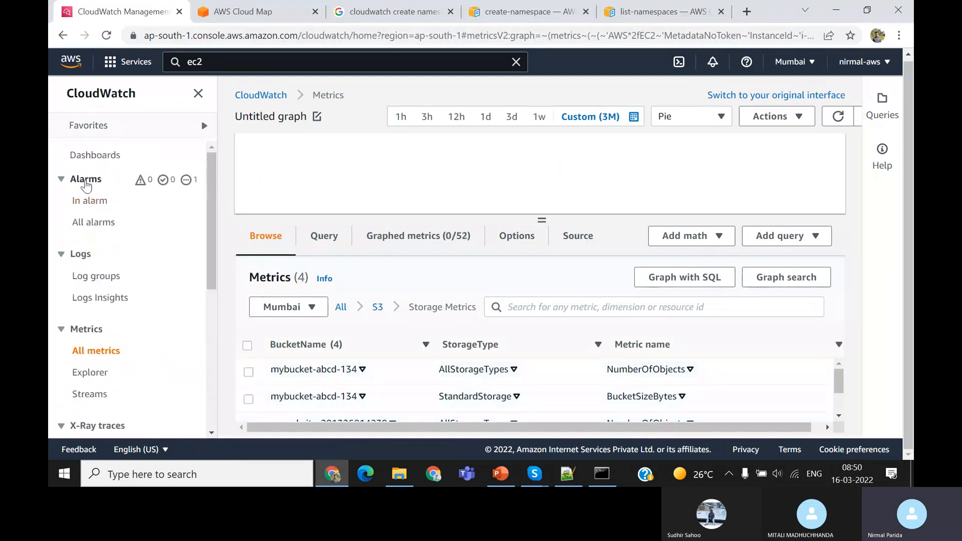
click(86, 181)
click(85, 182)
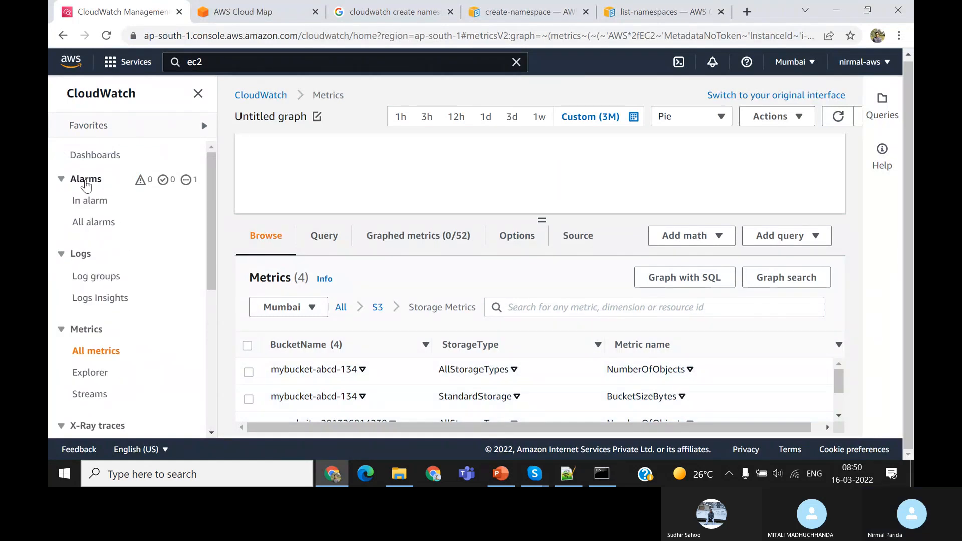
click(95, 203)
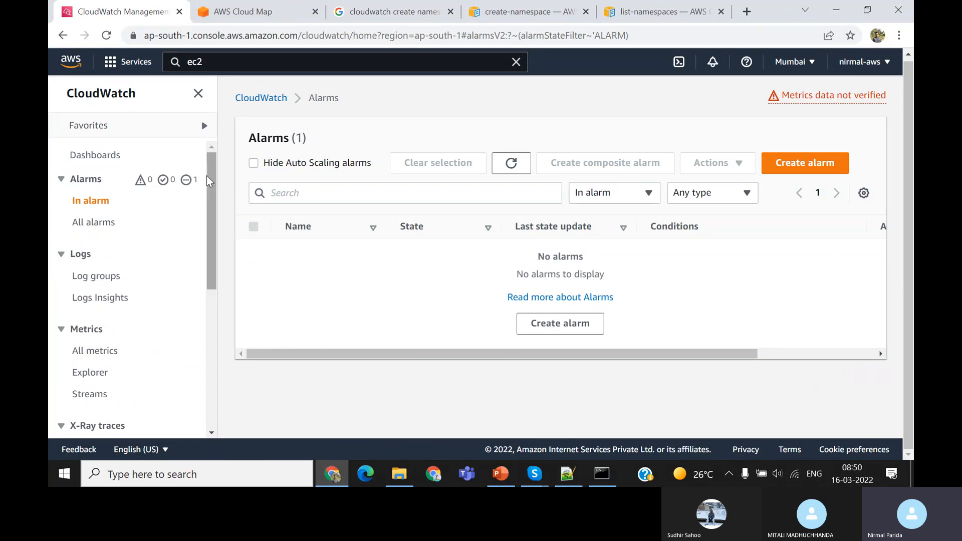
click(95, 224)
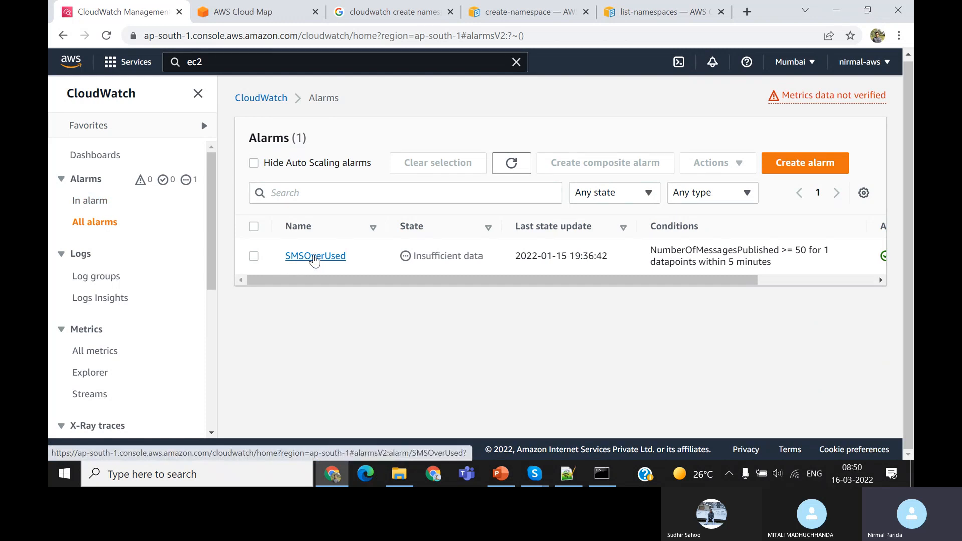
Open the SMSOverUsed alarm, look over its graph and state timeline, and return to the alarms list
click(315, 257)
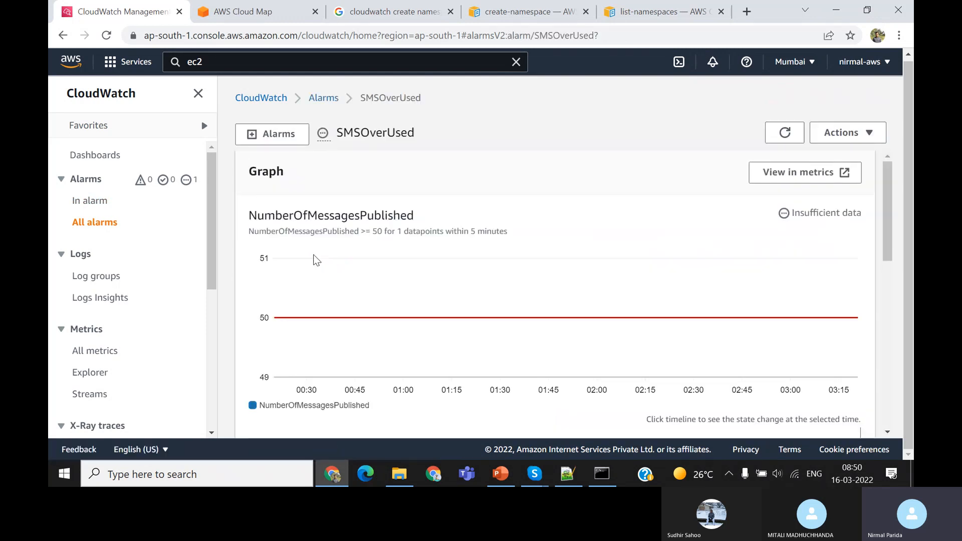
scroll(314, 259, down, 3)
scroll(314, 259, down, 2)
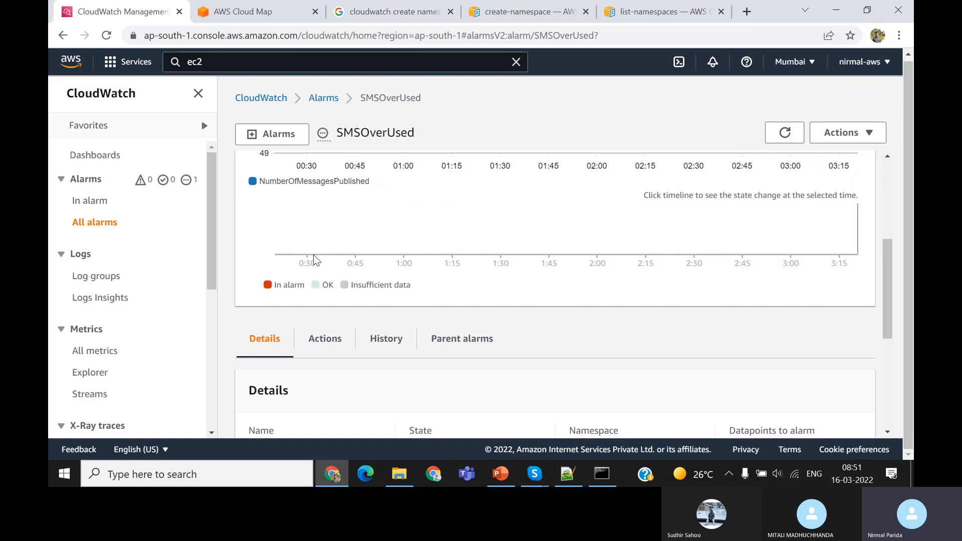
click(63, 36)
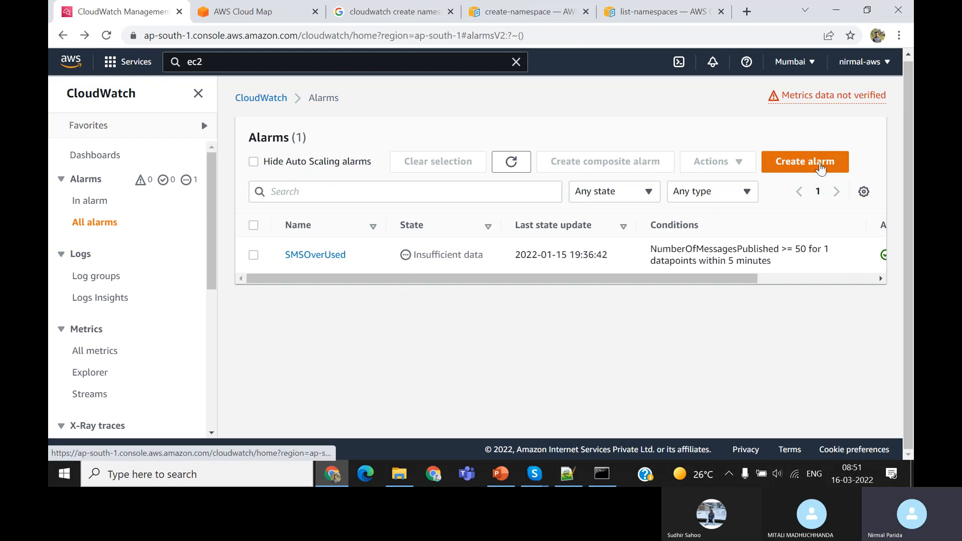
Start creating a new alarm and browse the metric selection to the EC2 Per-Instance Metrics
click(820, 162)
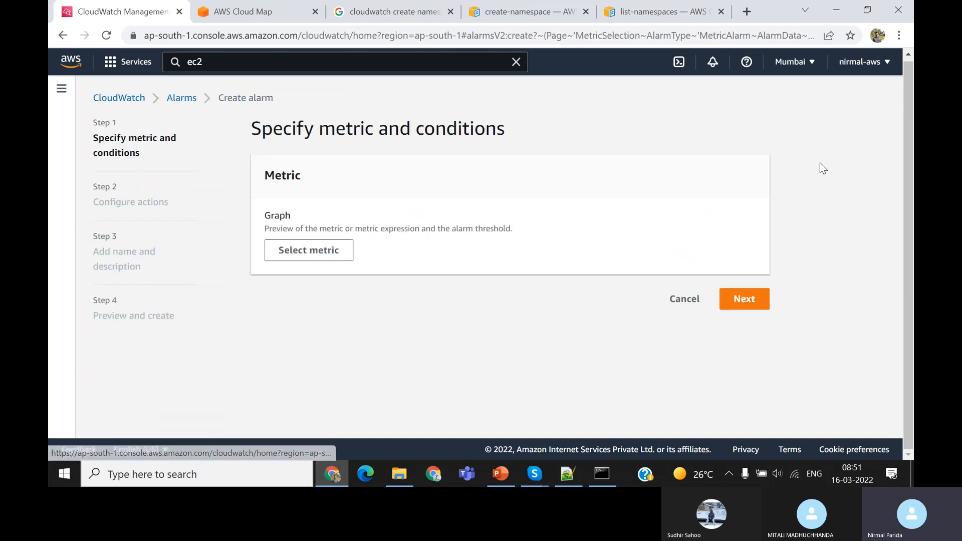
click(308, 251)
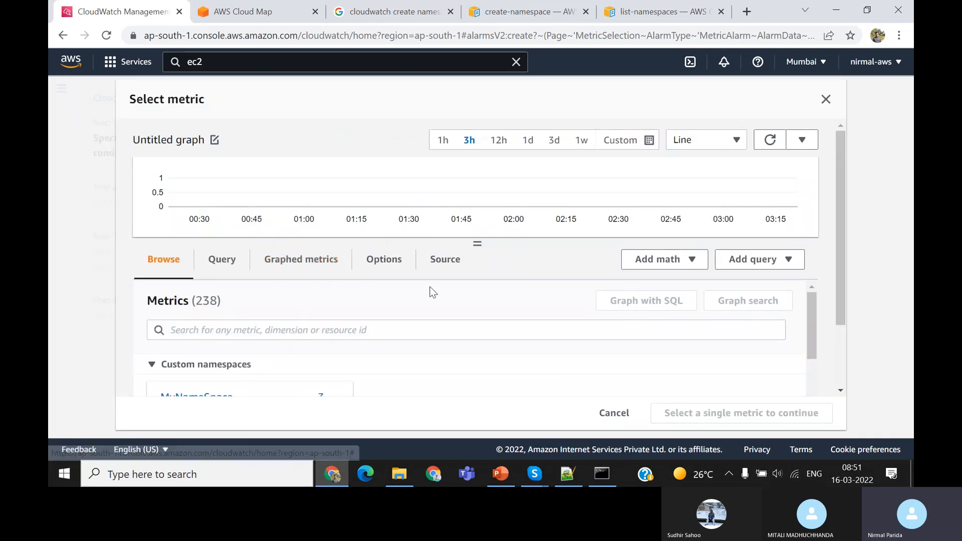
scroll(430, 288, down, 1)
scroll(430, 288, down, 3)
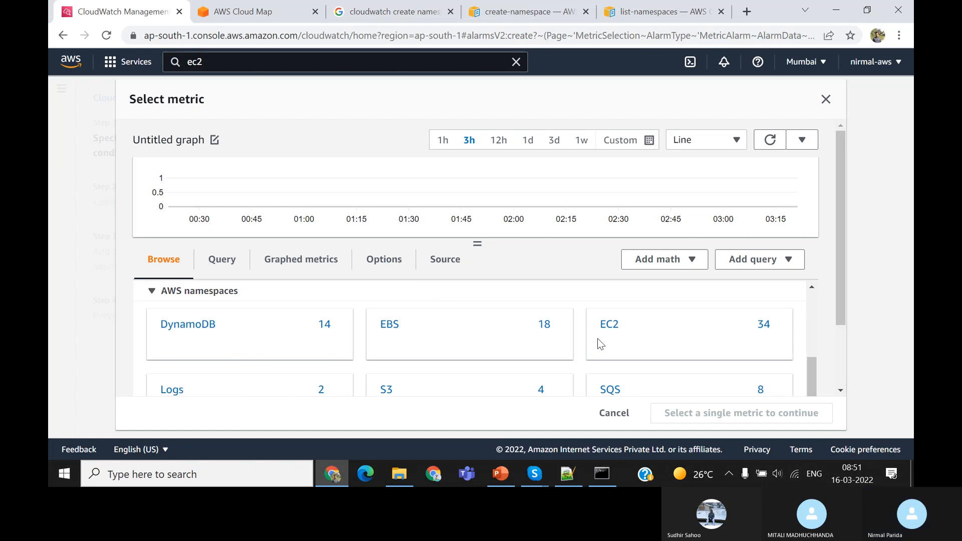
scroll(546, 354, down, 2)
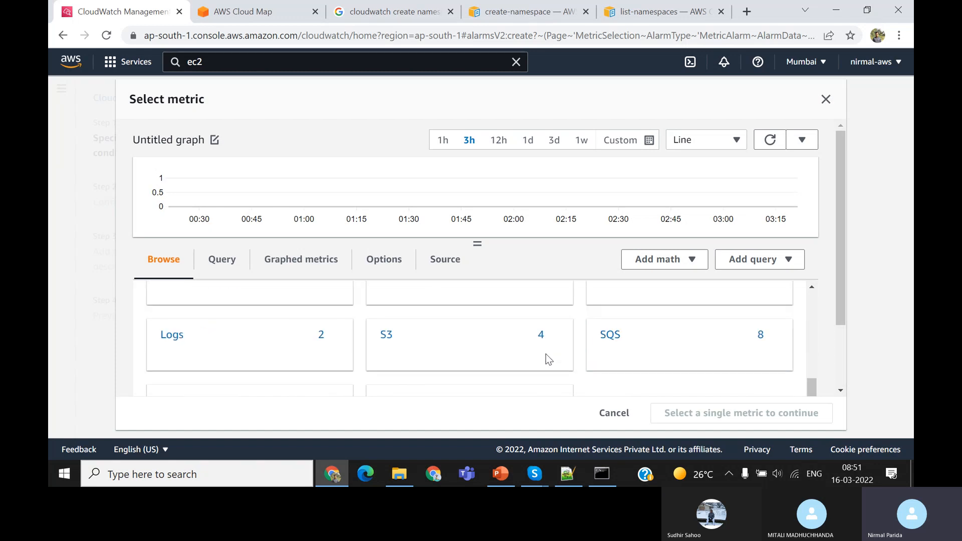
scroll(531, 353, up, 2)
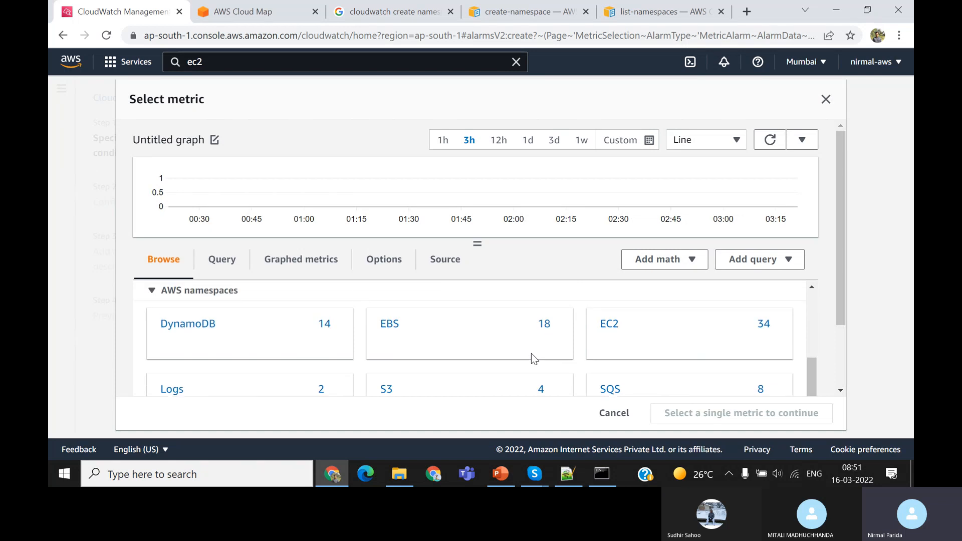
click(607, 327)
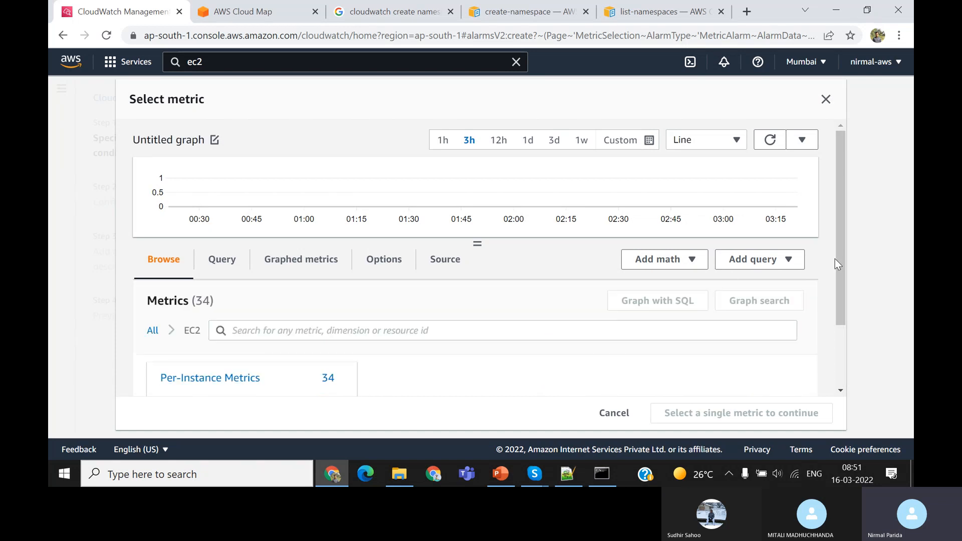
drag(843, 263, 849, 302)
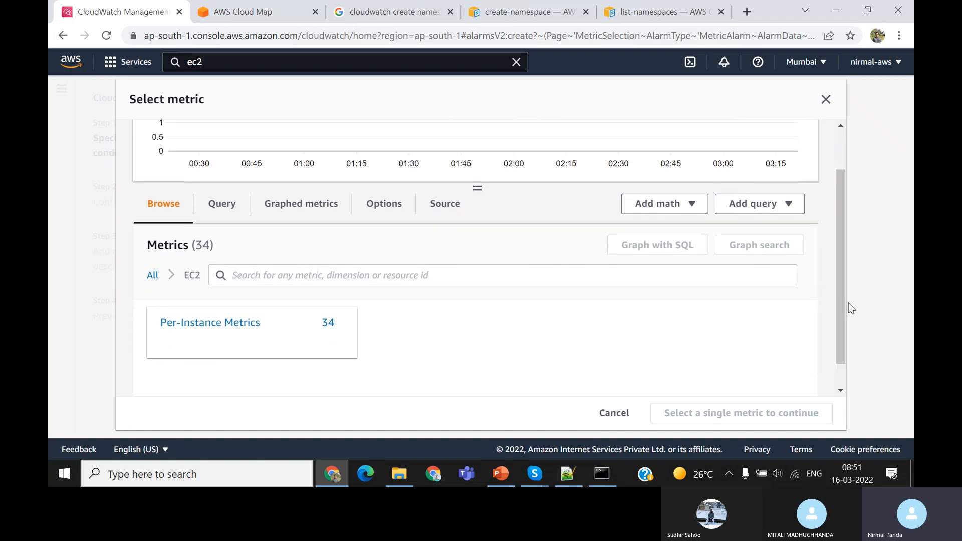
click(233, 324)
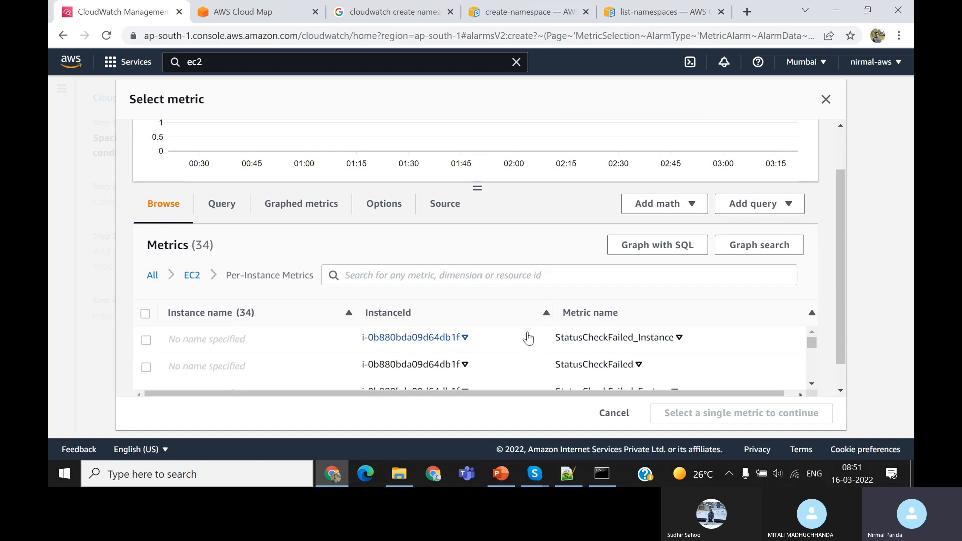
Filter the EC2 per-instance metrics by "cpu" and use CPUUtilization of instance i-0b880bda09d64db1f as the alarm metric
scroll(528, 339, down, 2)
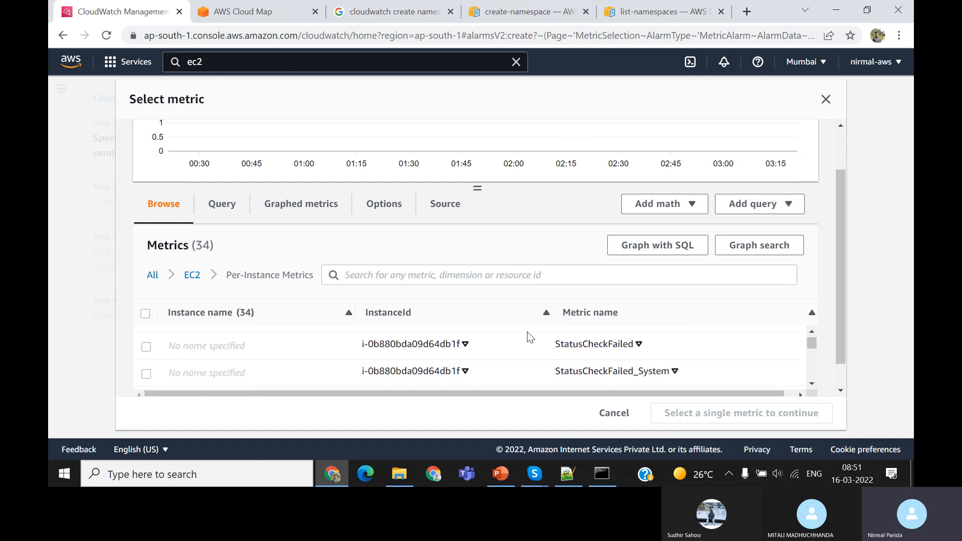
scroll(527, 332, down, 1)
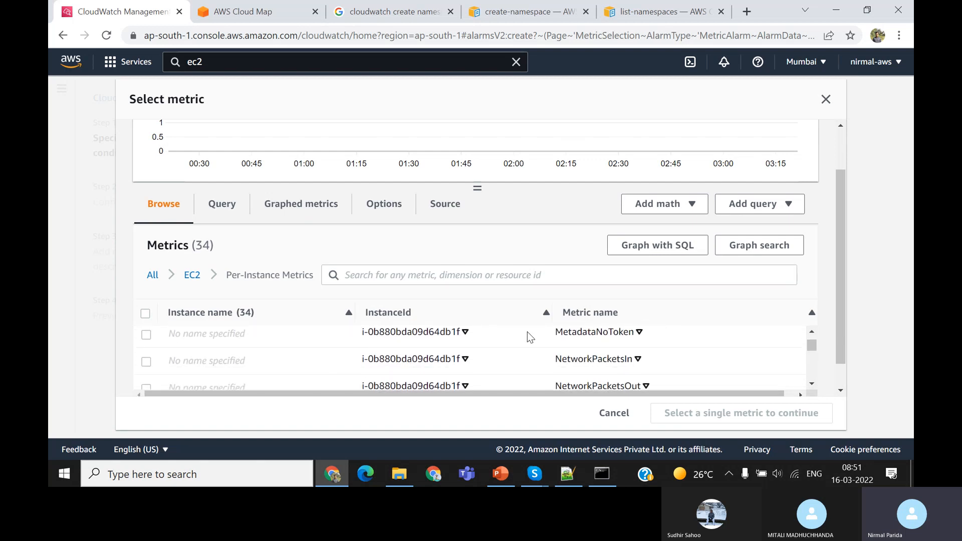
click(494, 281)
text(cpu)
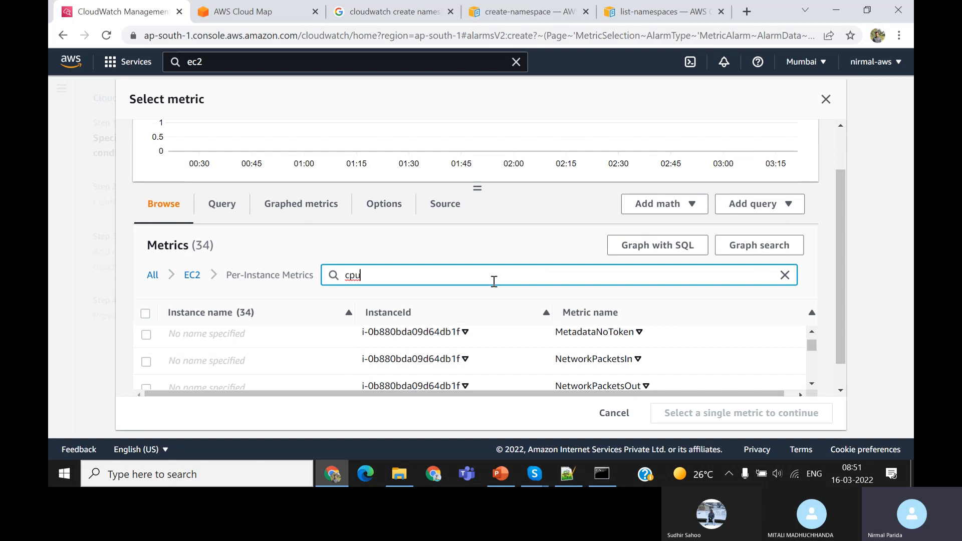
key(Return)
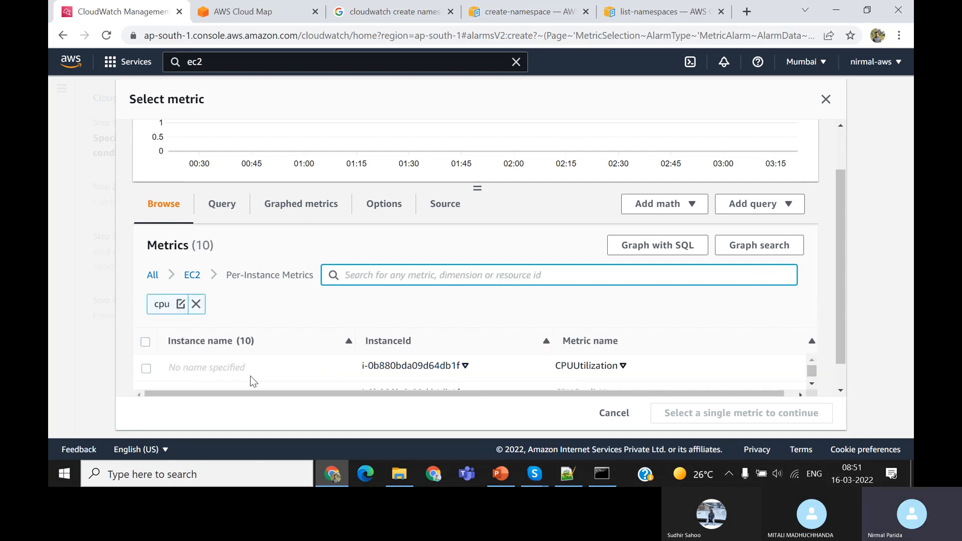
click(146, 370)
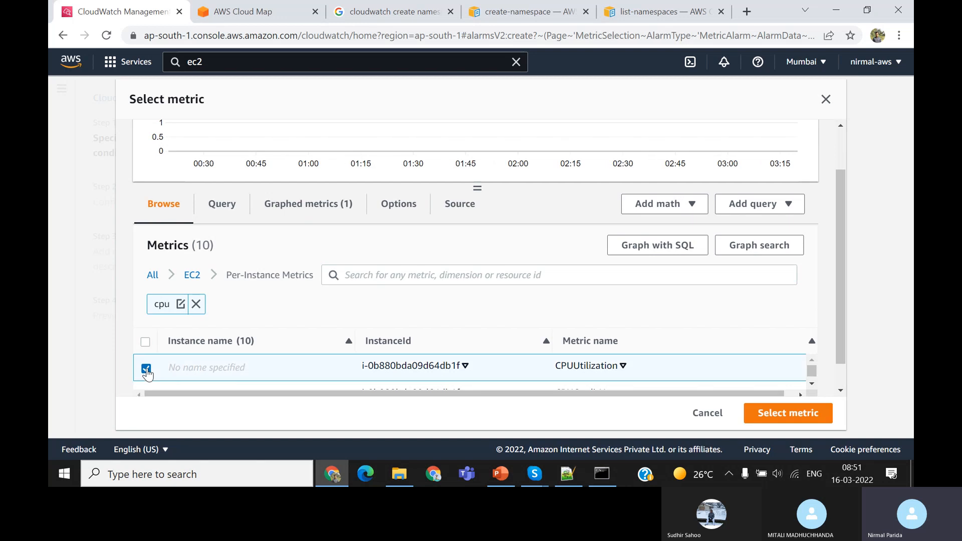
scroll(479, 294, down, 1)
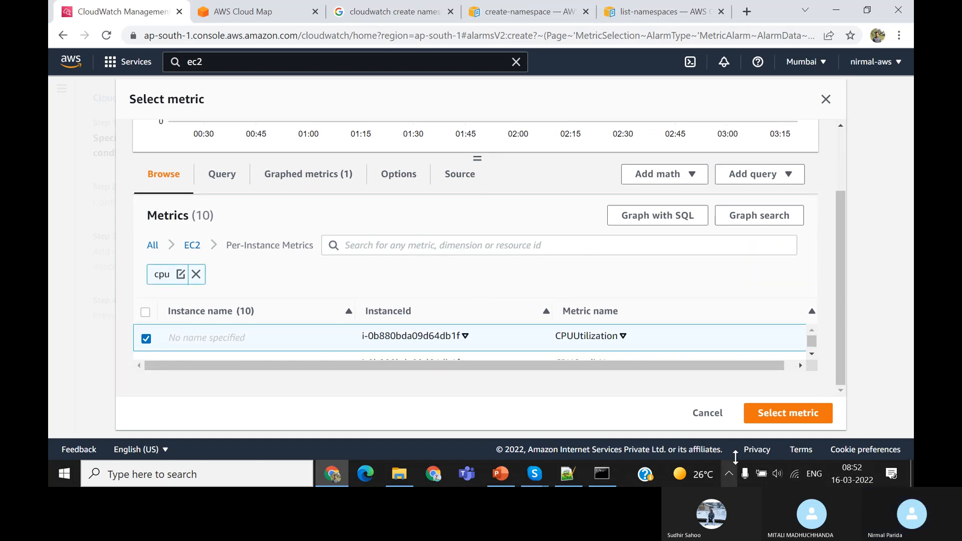
click(803, 414)
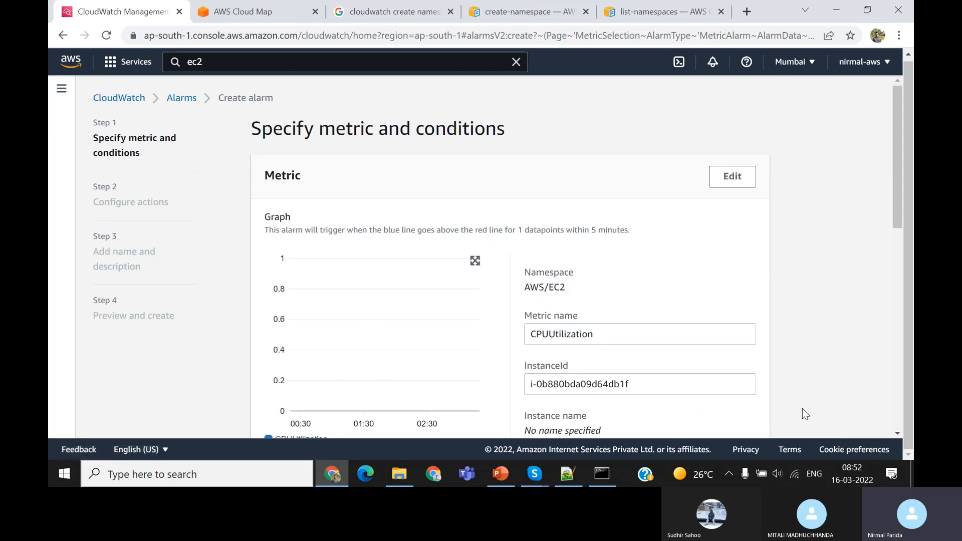
Review the alarm's metric and condition settings, and set the metric period to 1 minute
scroll(732, 300, down, 2)
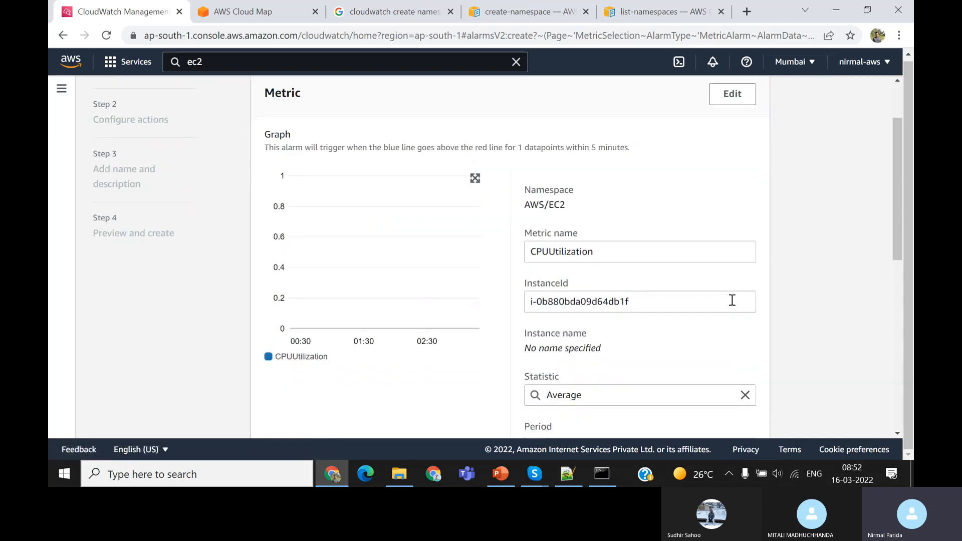
scroll(732, 300, up, 2)
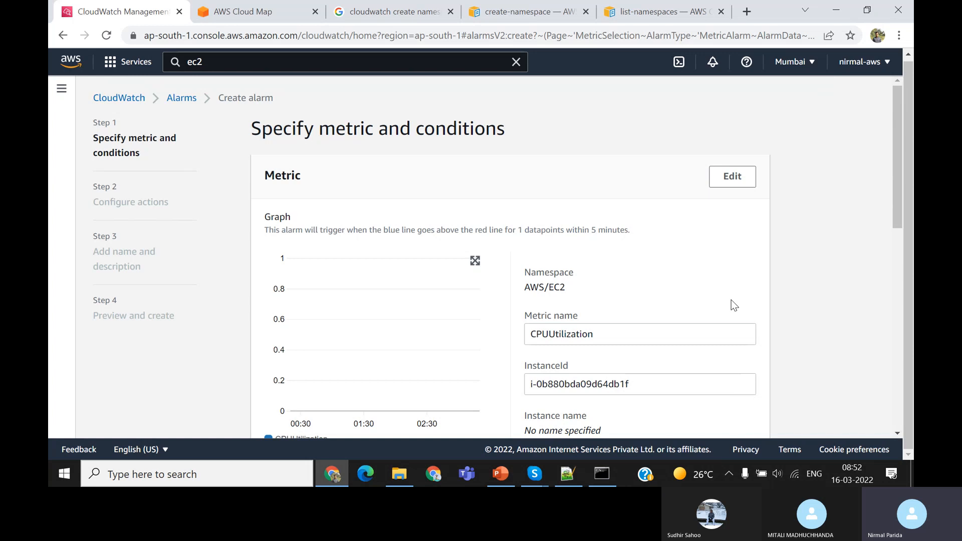
scroll(731, 300, down, 5)
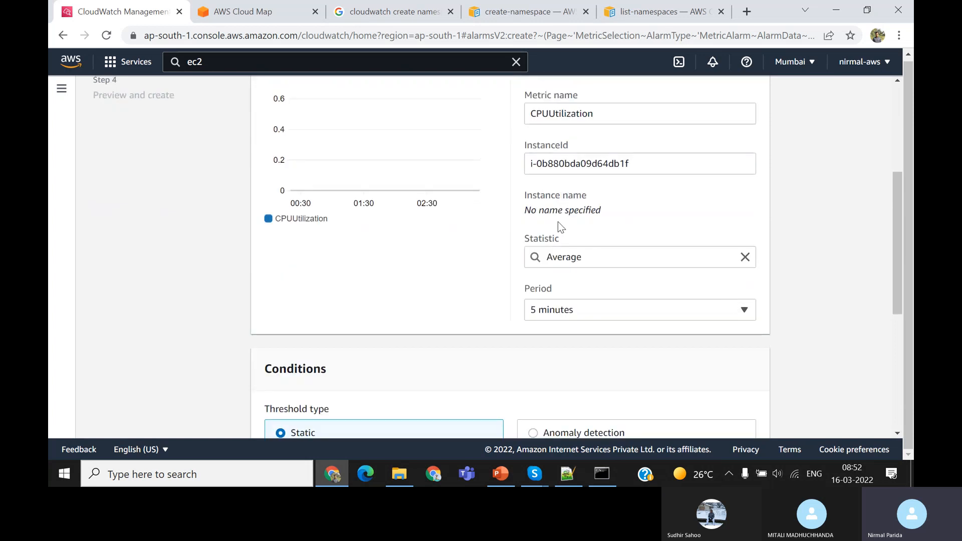
scroll(599, 308, down, 2)
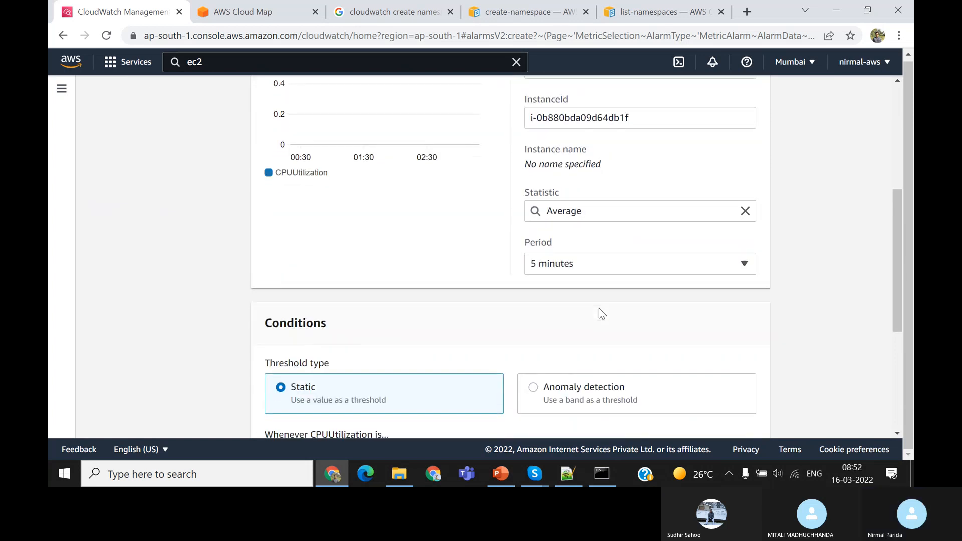
scroll(599, 307, down, 1)
scroll(600, 307, down, 2)
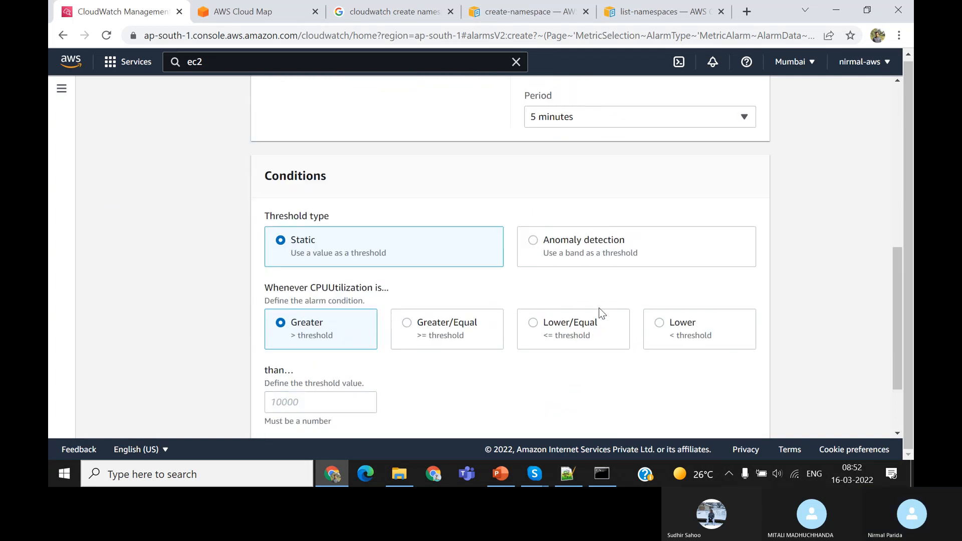
scroll(446, 277, down, 2)
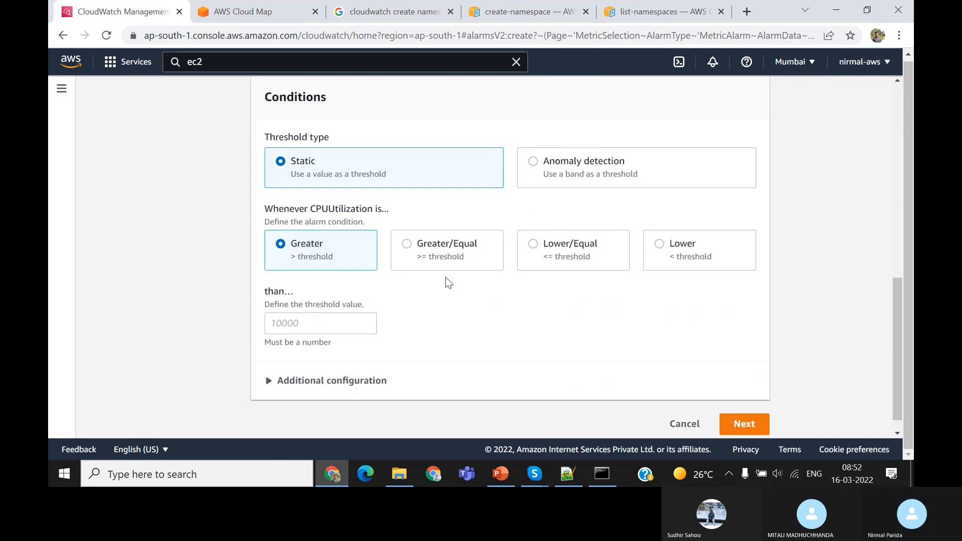
scroll(446, 278, up, 5)
click(613, 279)
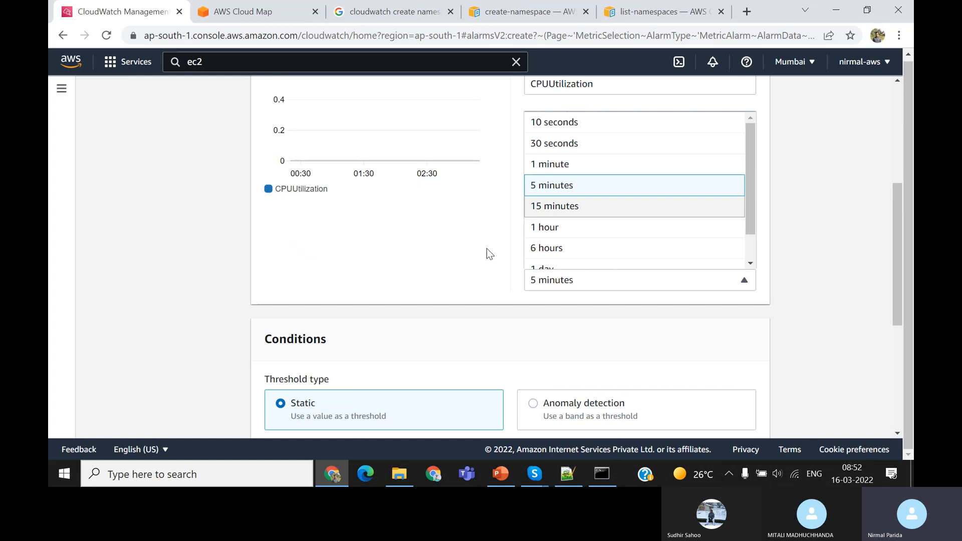
click(463, 263)
click(593, 283)
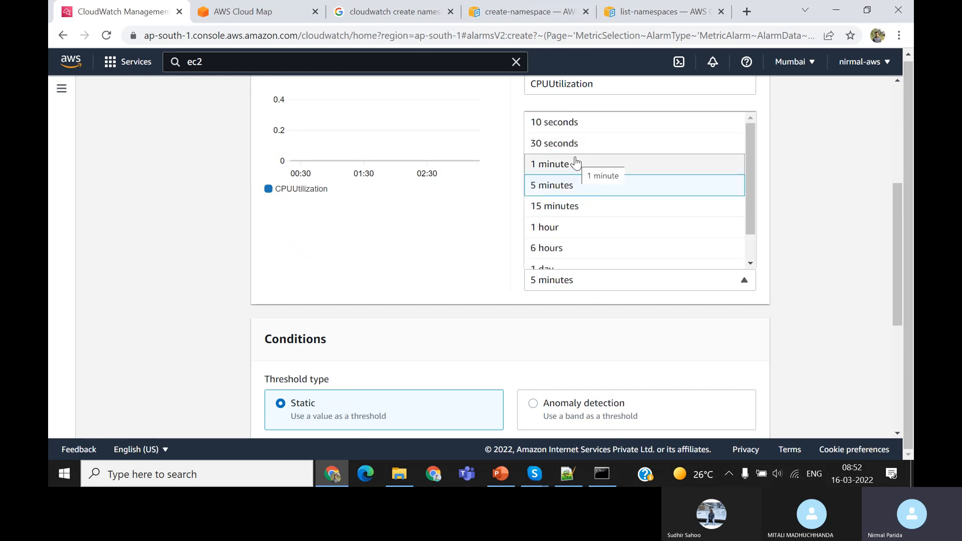
click(545, 165)
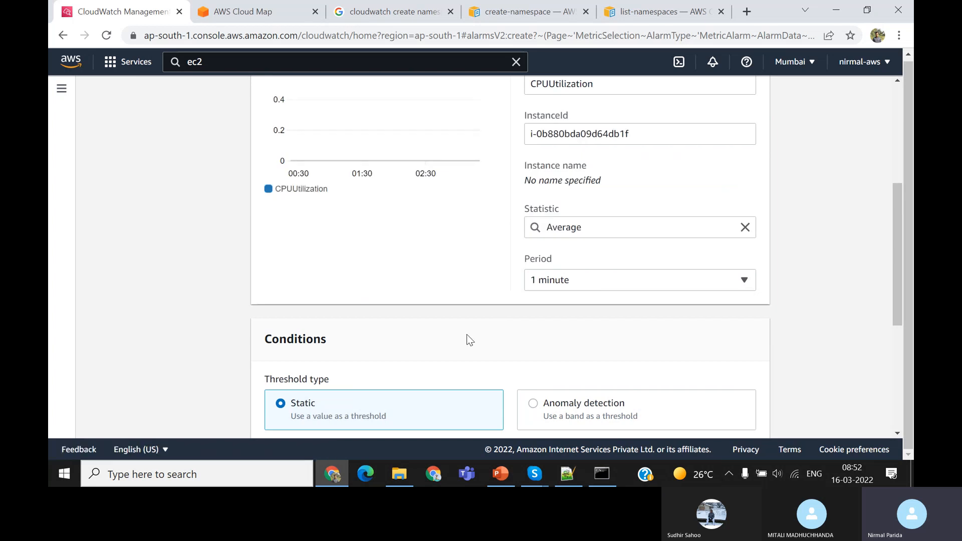
Preview the Anomaly detection threshold type, switch back to Static, and set the alarm condition to Greater/Equal
scroll(467, 335, down, 4)
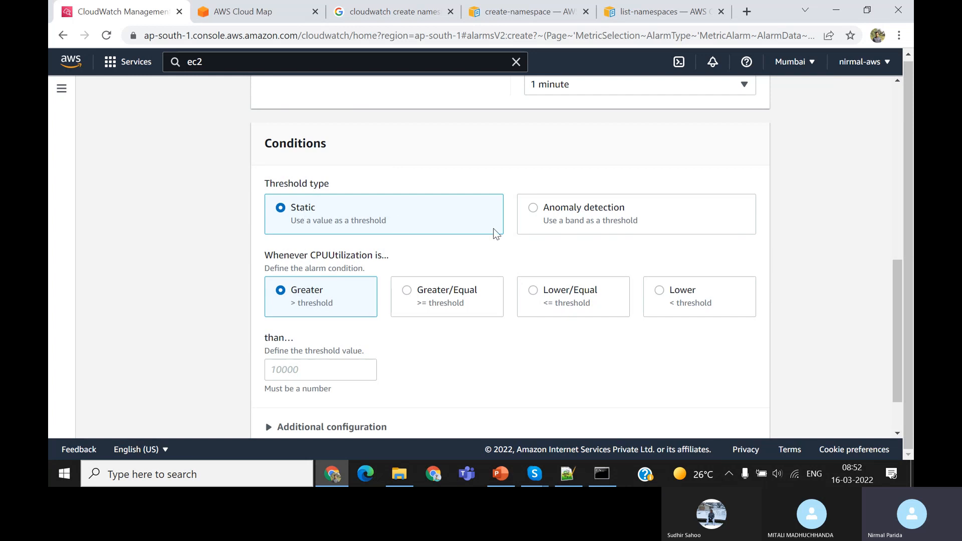
click(540, 214)
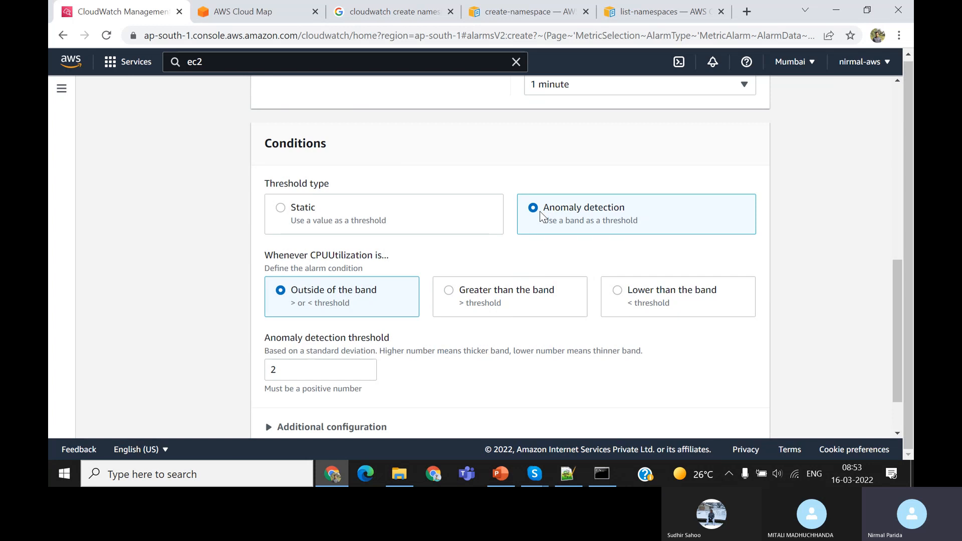
click(288, 210)
scroll(398, 325, down, 2)
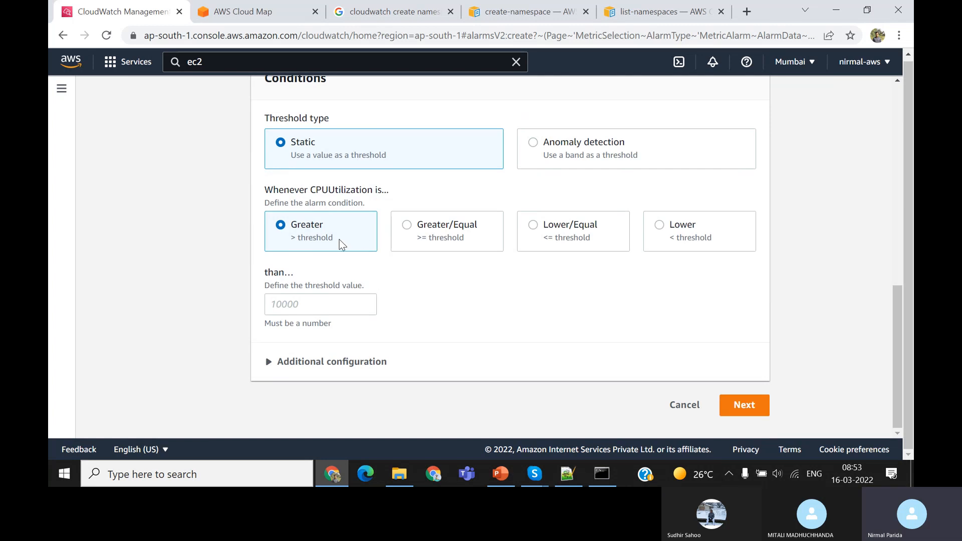
click(430, 231)
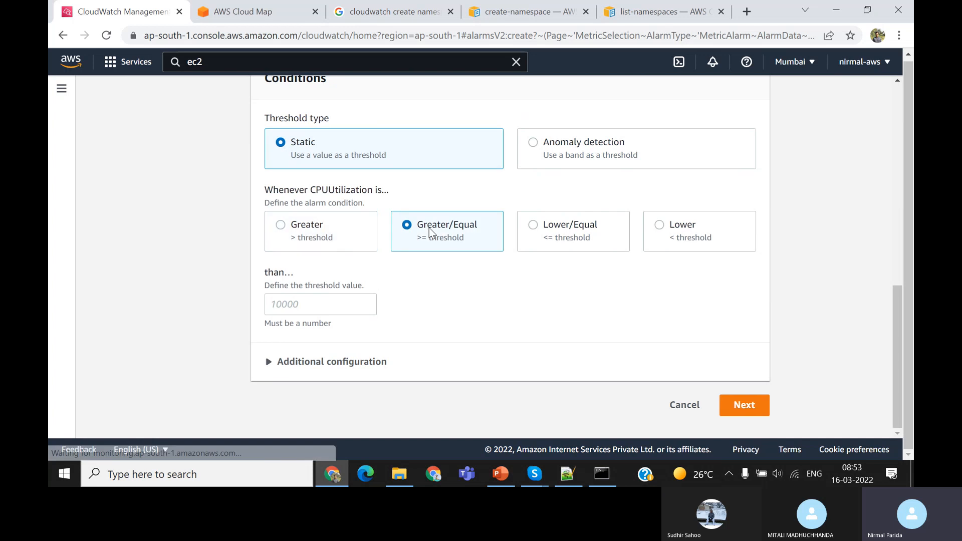
Try the lower conditions, enter a threshold value of 90, and set the CPUUtilization alarm condition to Greater
click(536, 230)
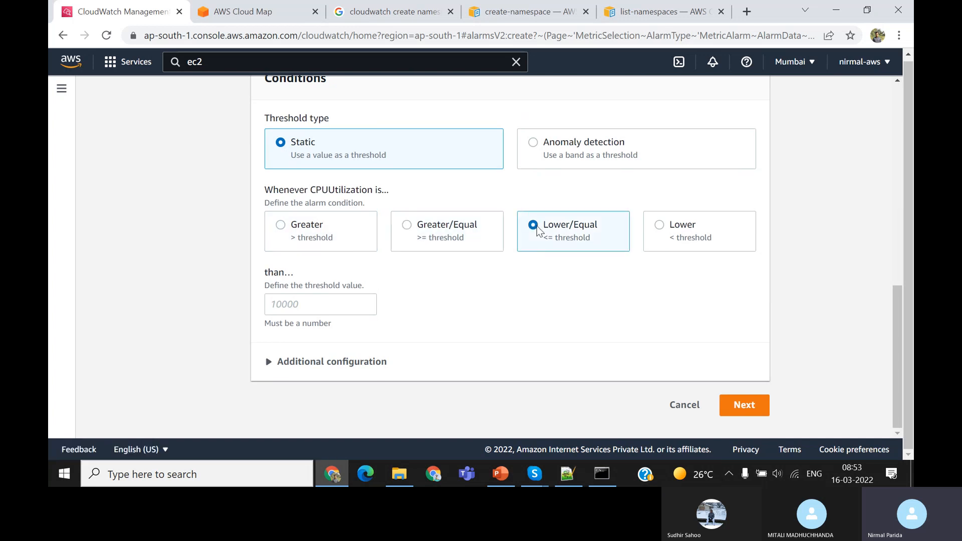
click(665, 240)
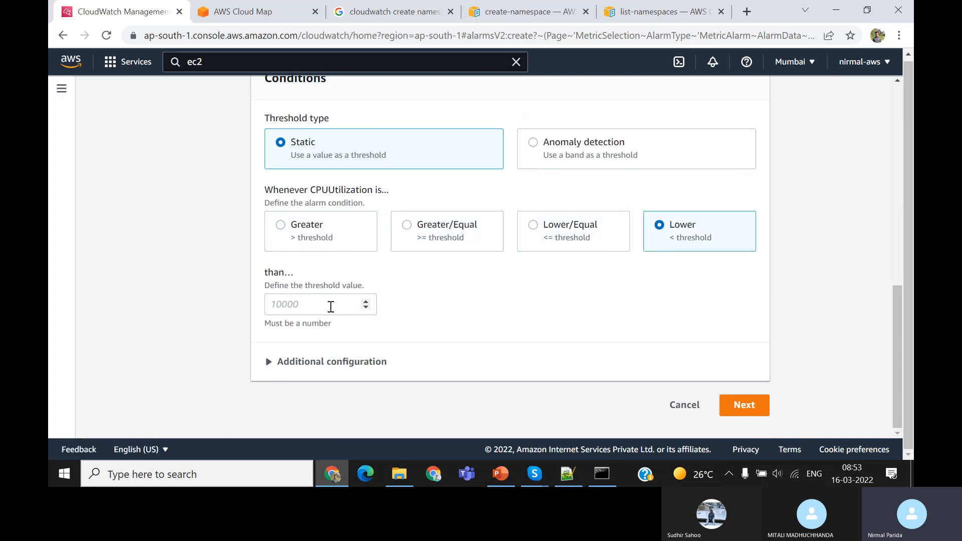
click(312, 303)
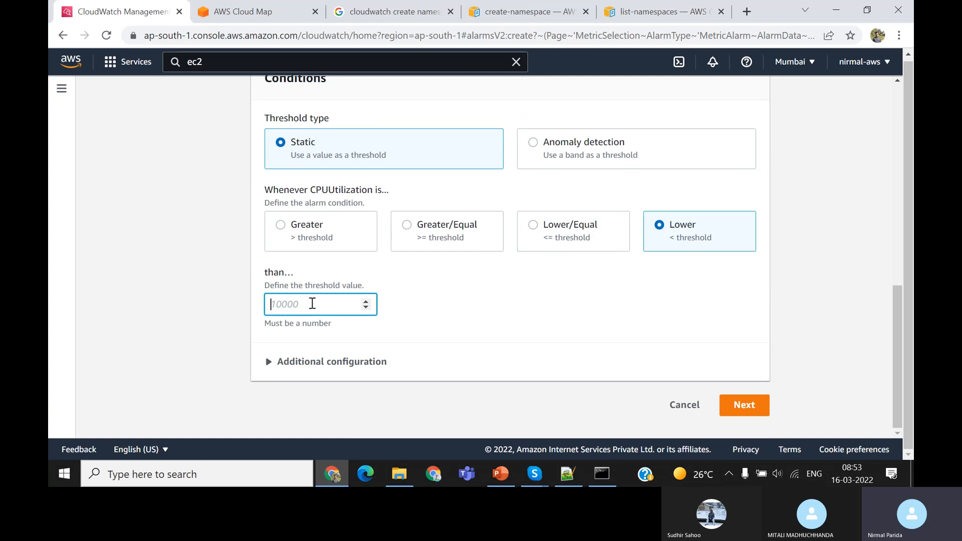
text(90)
click(301, 233)
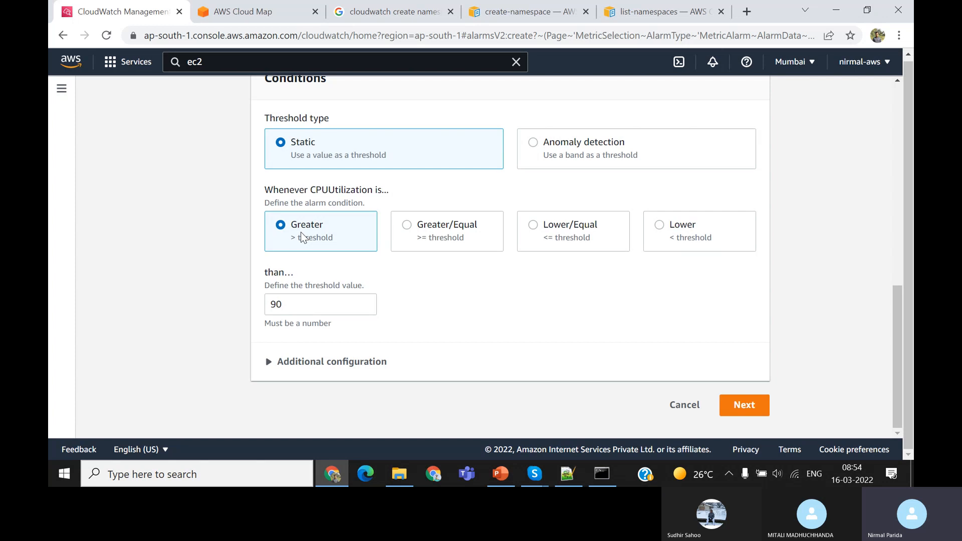
Review the additional configuration of the alarm conditions and proceed to configuring the alarm actions
click(268, 362)
scroll(440, 367, down, 3)
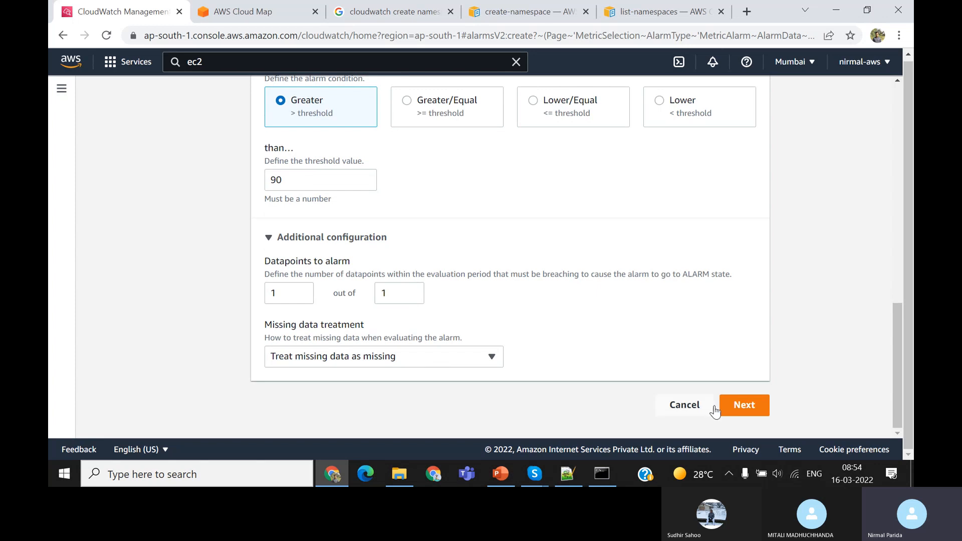
click(742, 406)
Examine the alarm's action options, including existing SNS topics for the notification and the Auto Scaling, EC2 and Systems Manager actions
scroll(546, 348, down, 1)
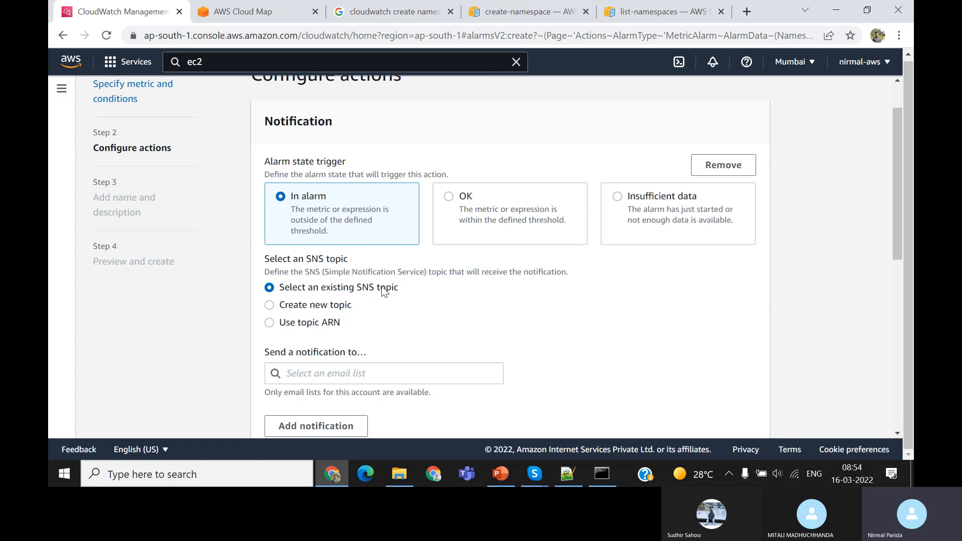
scroll(370, 315, down, 2)
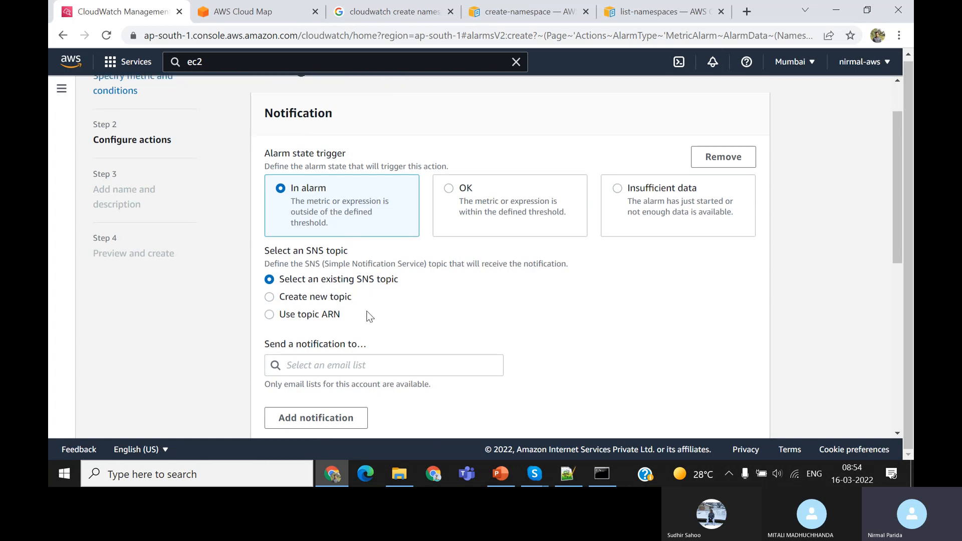
click(364, 261)
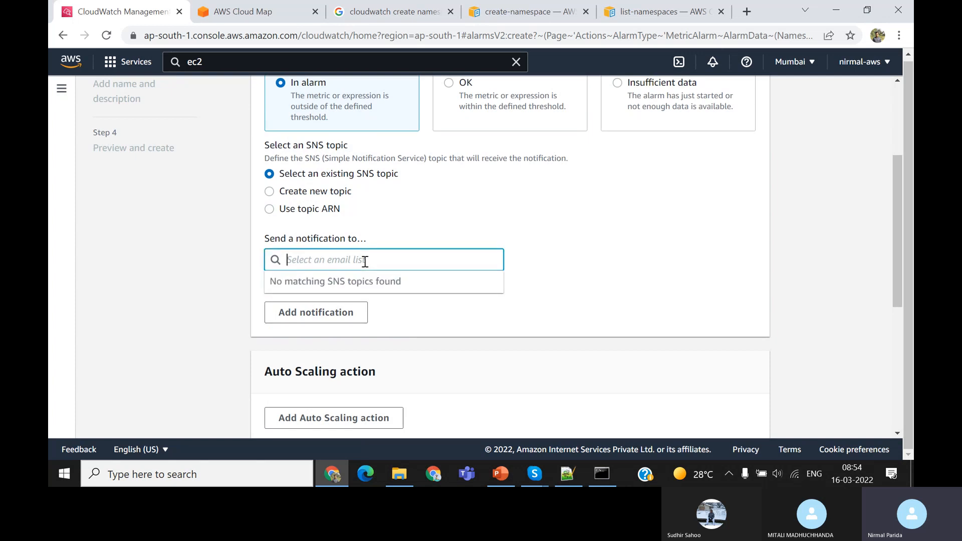
click(444, 231)
scroll(443, 227, down, 4)
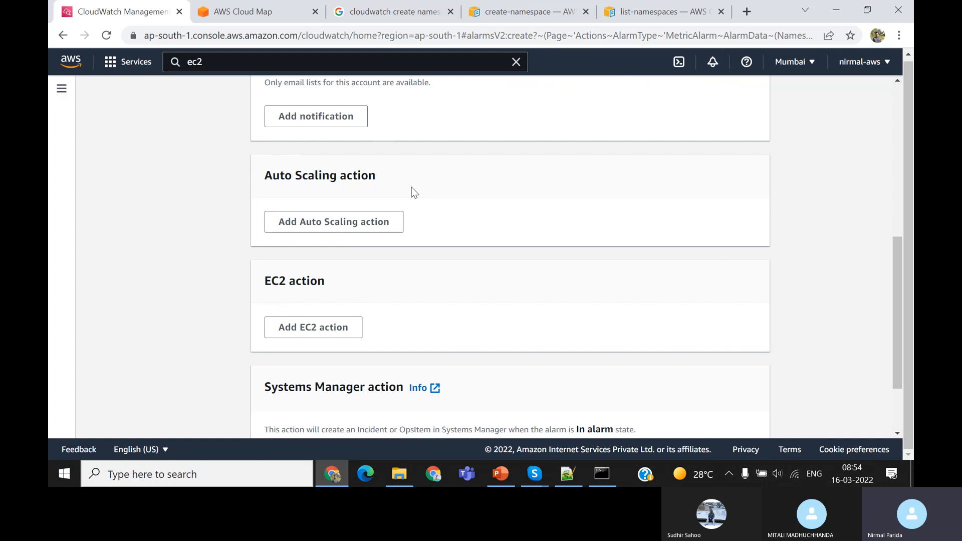
scroll(411, 187, down, 2)
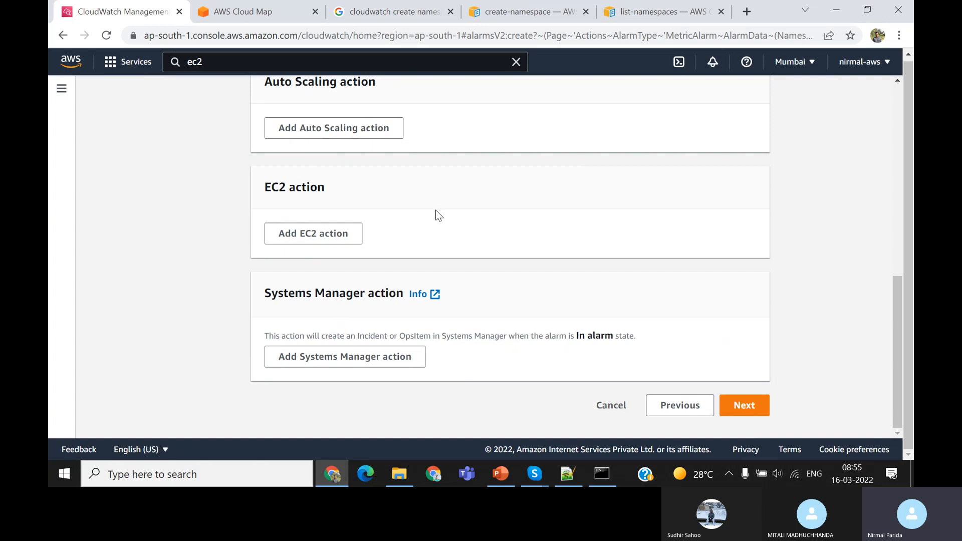
scroll(436, 215, up, 4)
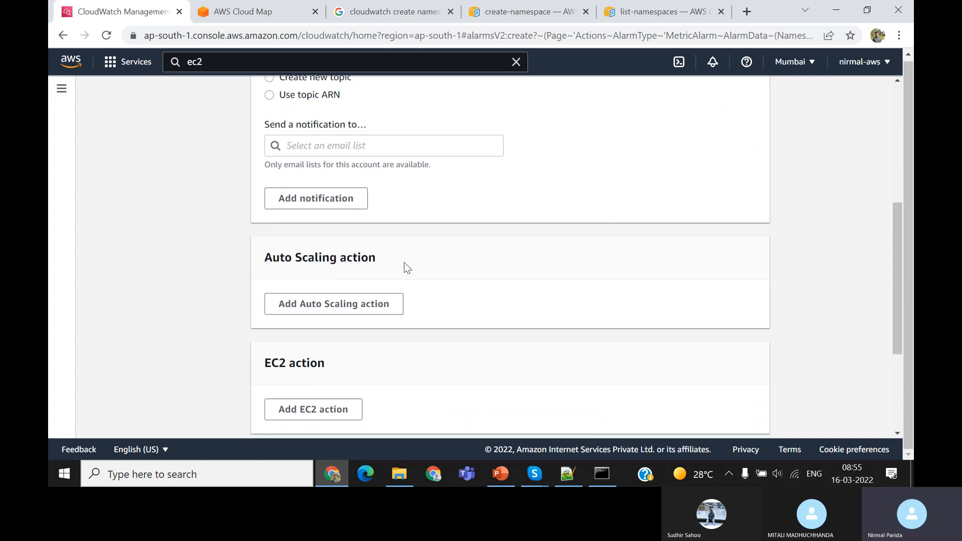
scroll(404, 263, up, 1)
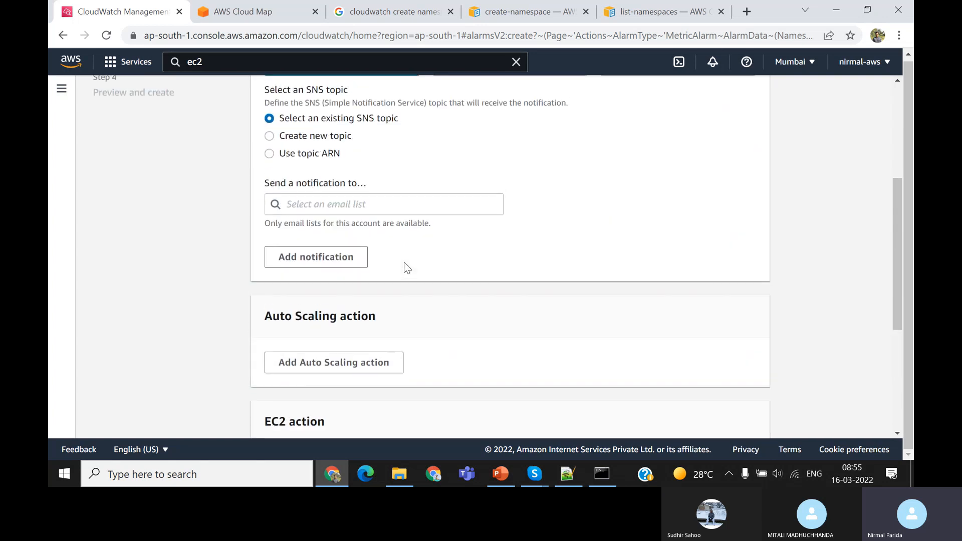
Preview the fields for creating a new SNS topic, selecting an existing topic, and using a topic ARN
click(274, 136)
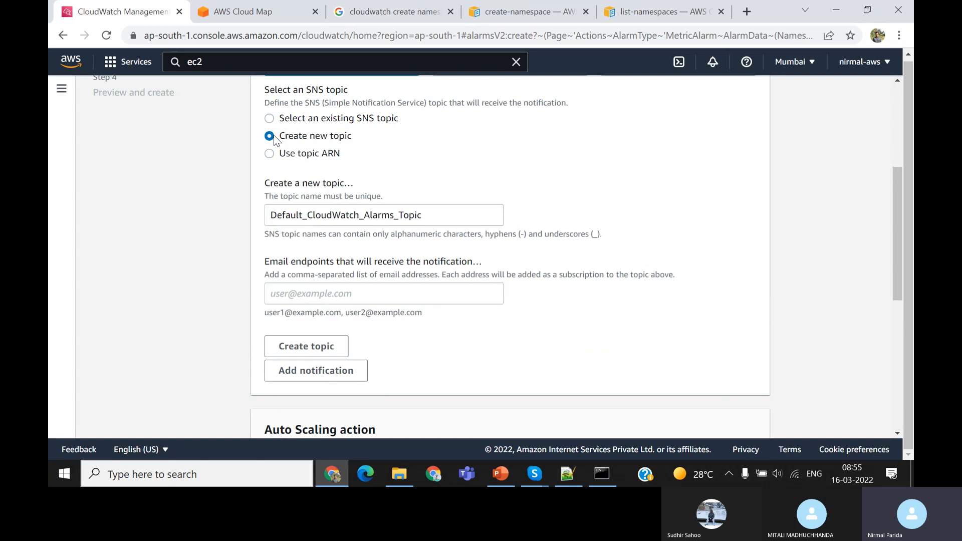
click(444, 220)
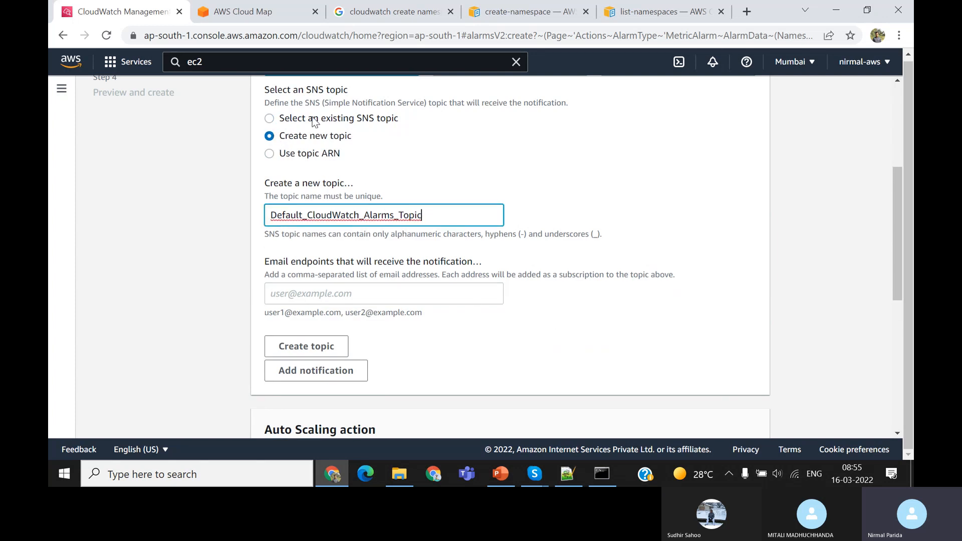
click(270, 119)
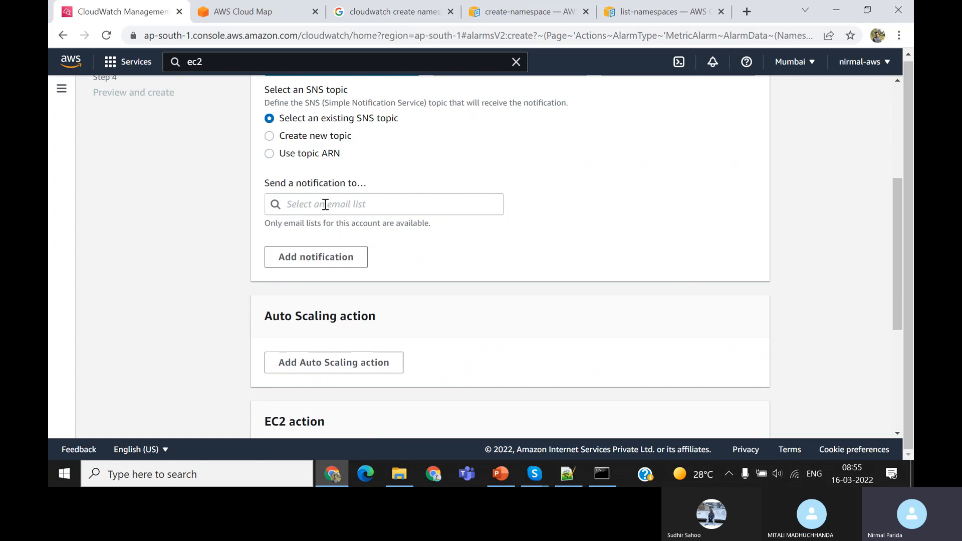
click(326, 204)
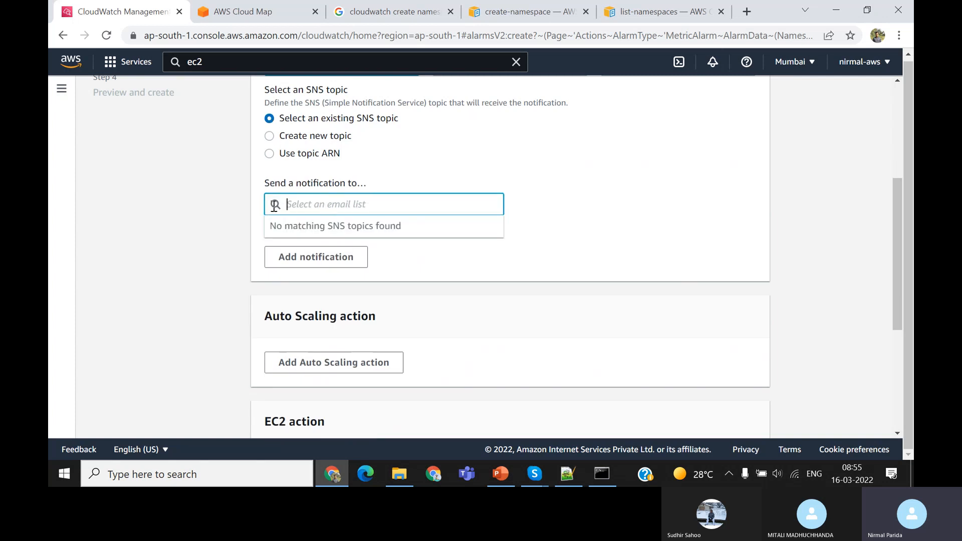
click(270, 154)
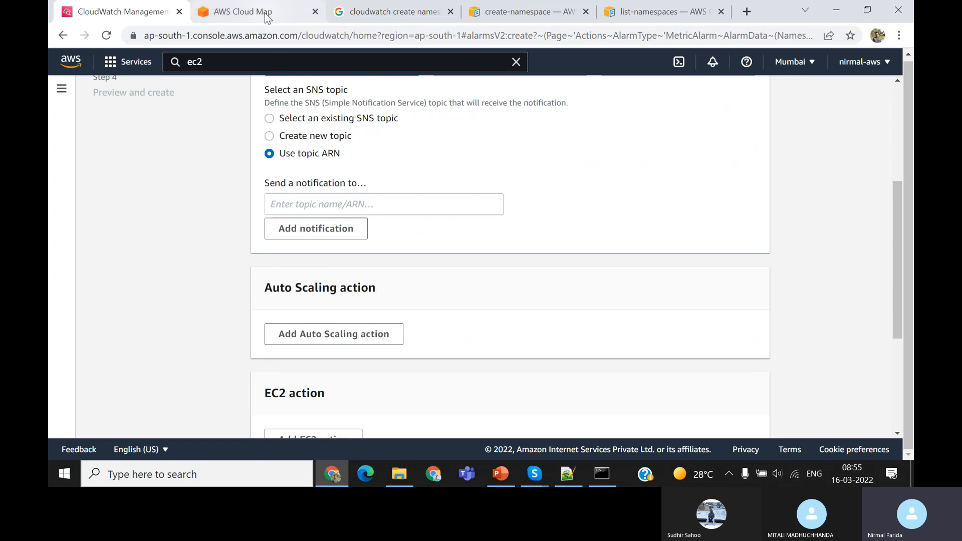
Search for "sns" in the AWS Cloud Map browser tab and view the Simple Notification Service dashboard and overview
click(267, 14)
click(275, 58)
text(sns)
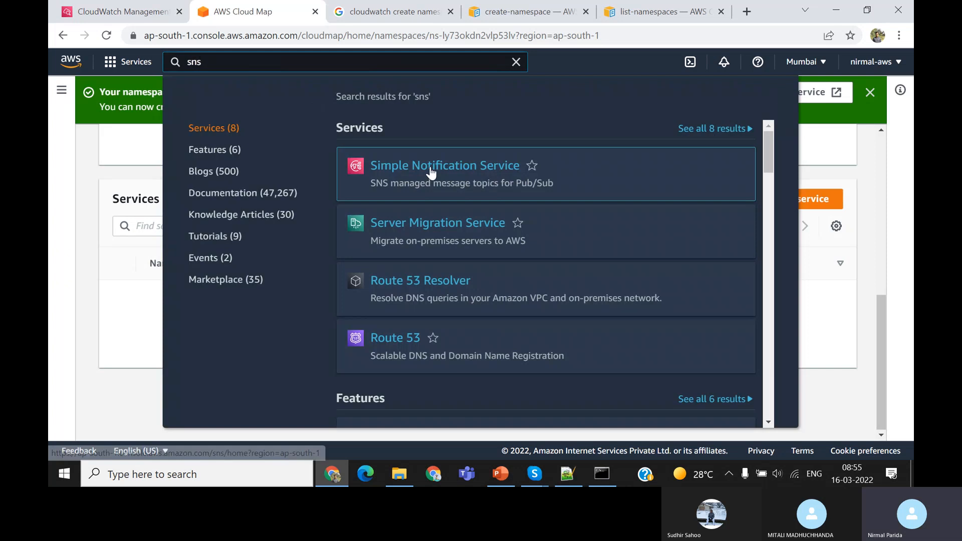
click(431, 170)
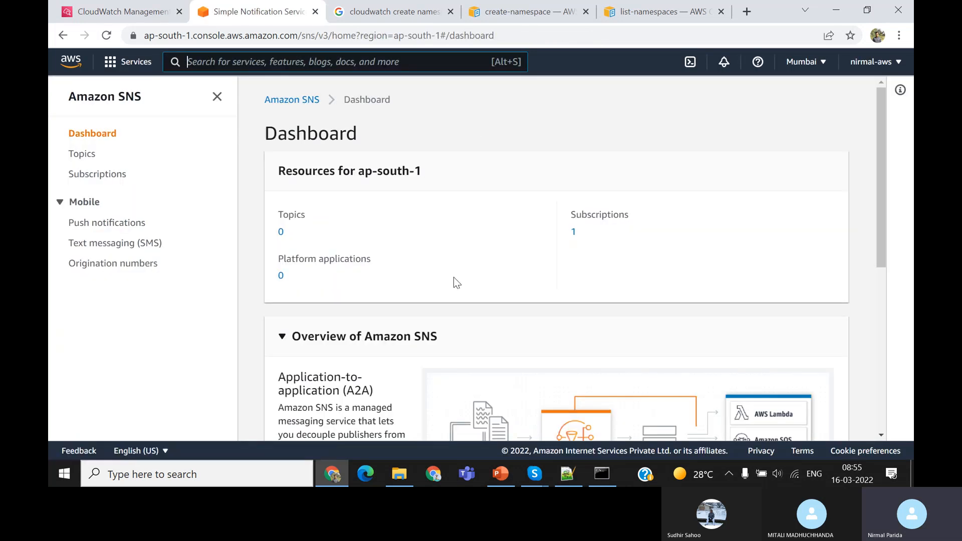
scroll(549, 303, down, 4)
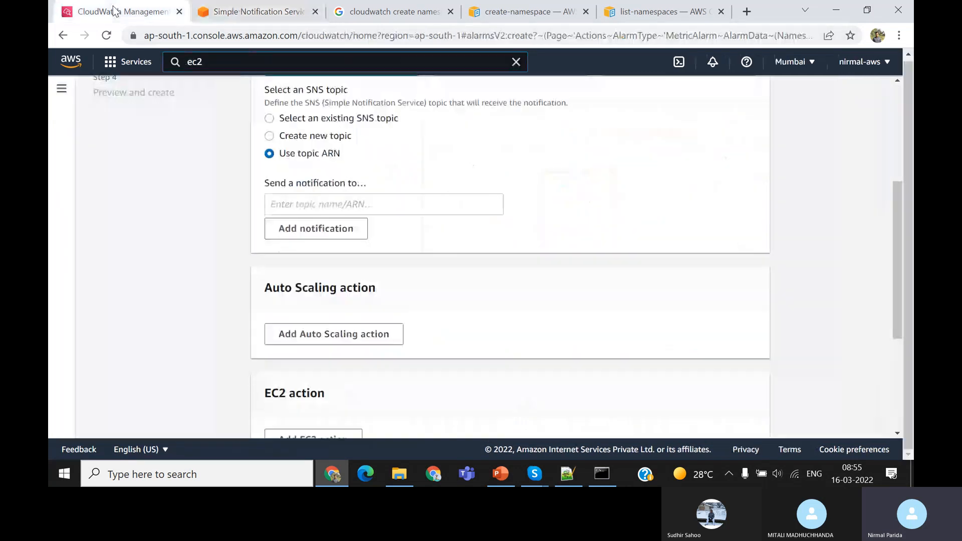
Return to the CloudWatch alarm tab and try to continue with the topic ARN left empty
click(117, 12)
scroll(402, 276, down, 4)
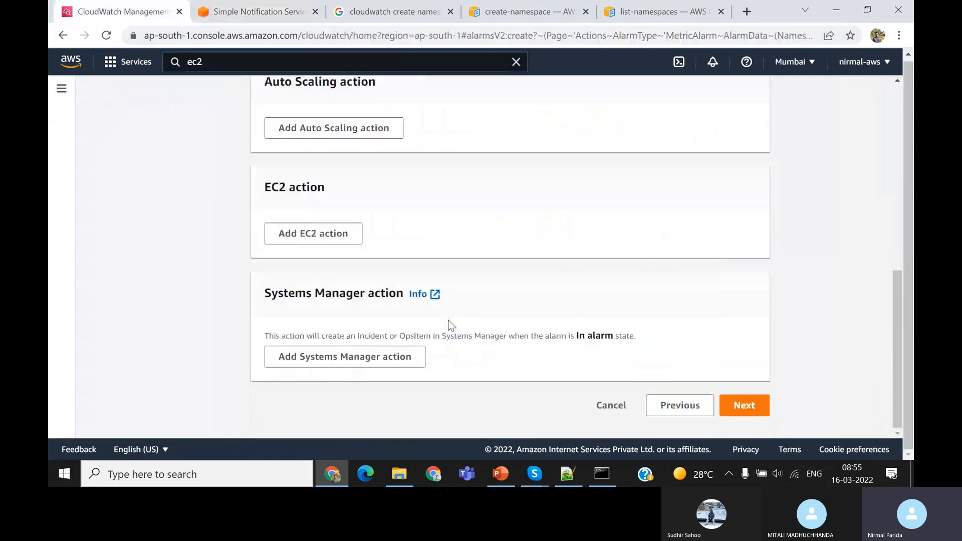
click(744, 406)
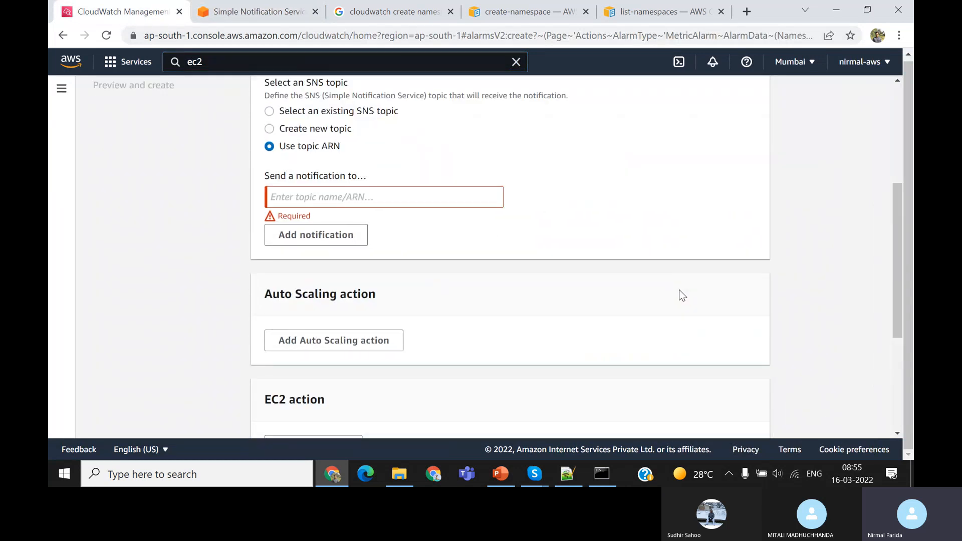
Switch the notification to an existing SNS topic, try the OK alarm state trigger, and set it back to In alarm
click(270, 112)
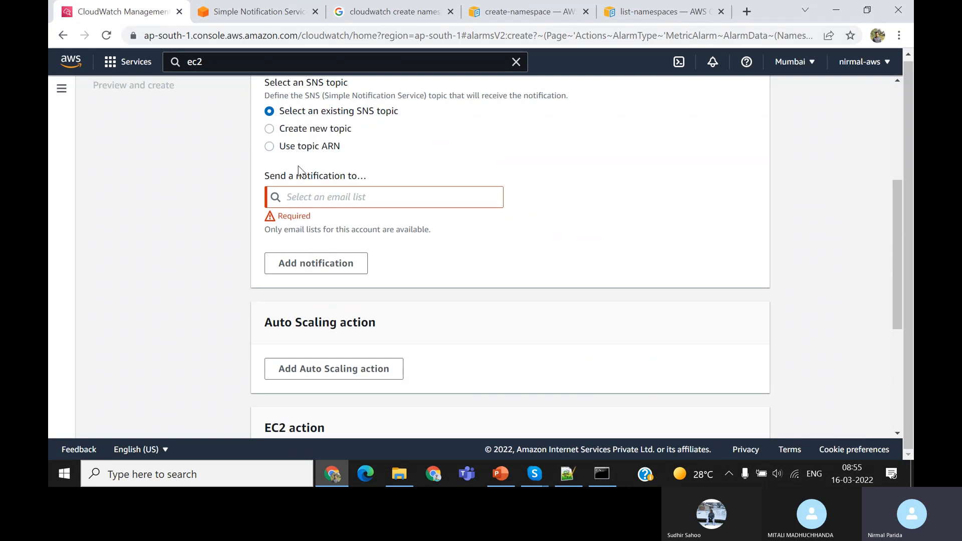
scroll(298, 166, up, 2)
click(453, 134)
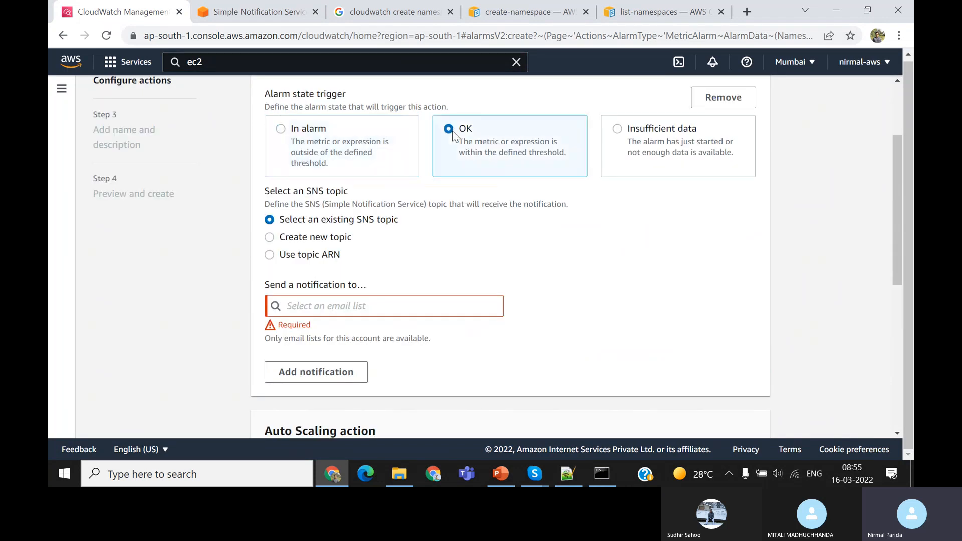
click(282, 128)
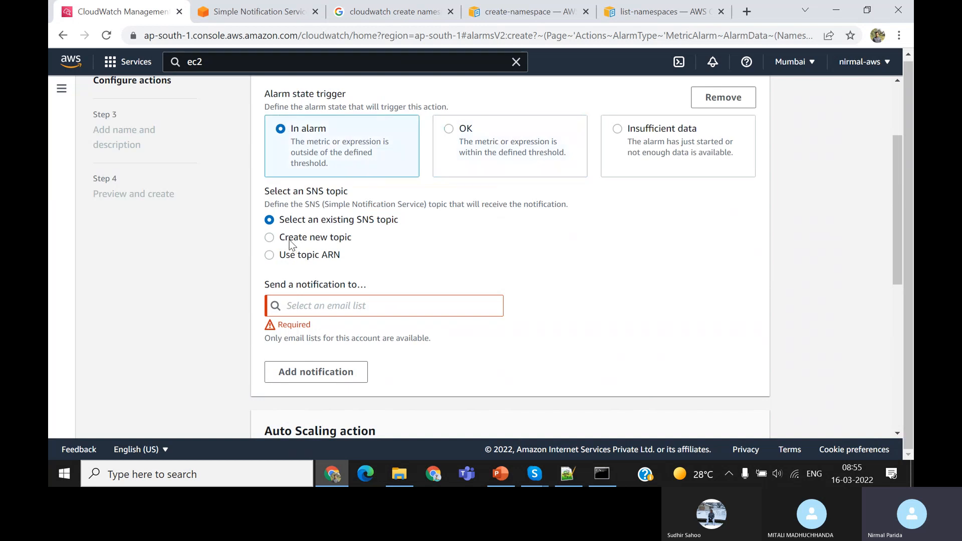
Create a new SNS topic named Default_CloudWatch_Alarms_Topic with an email address as its notification endpoint
click(290, 240)
scroll(401, 328, down, 1)
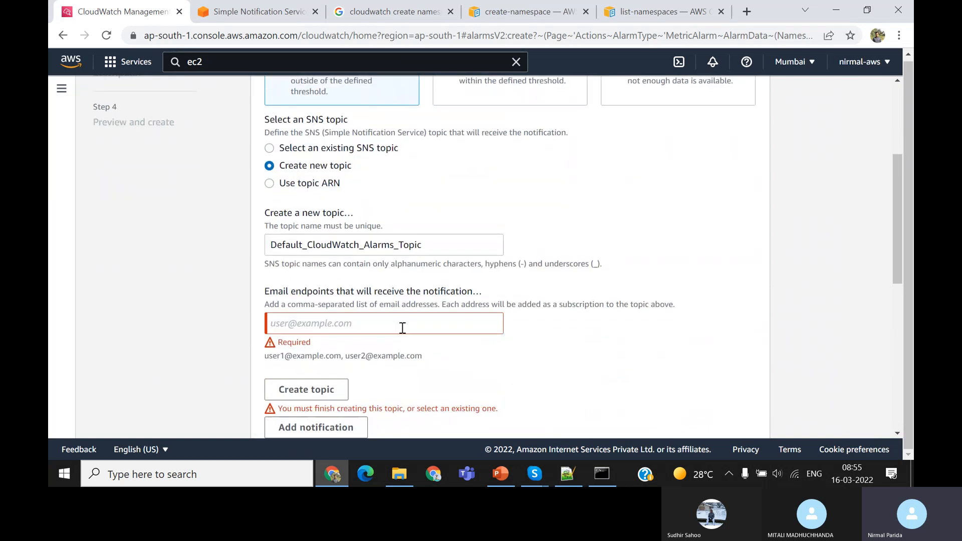
click(380, 325)
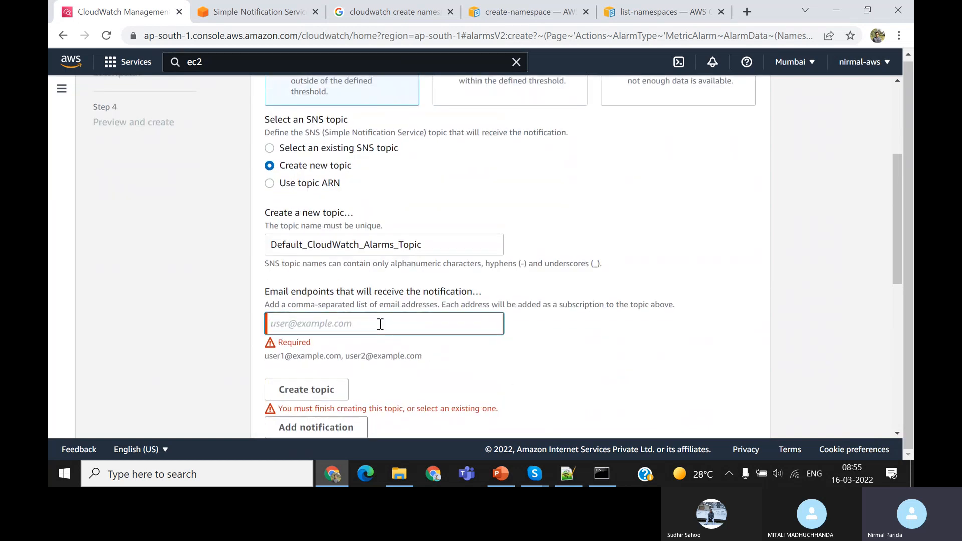
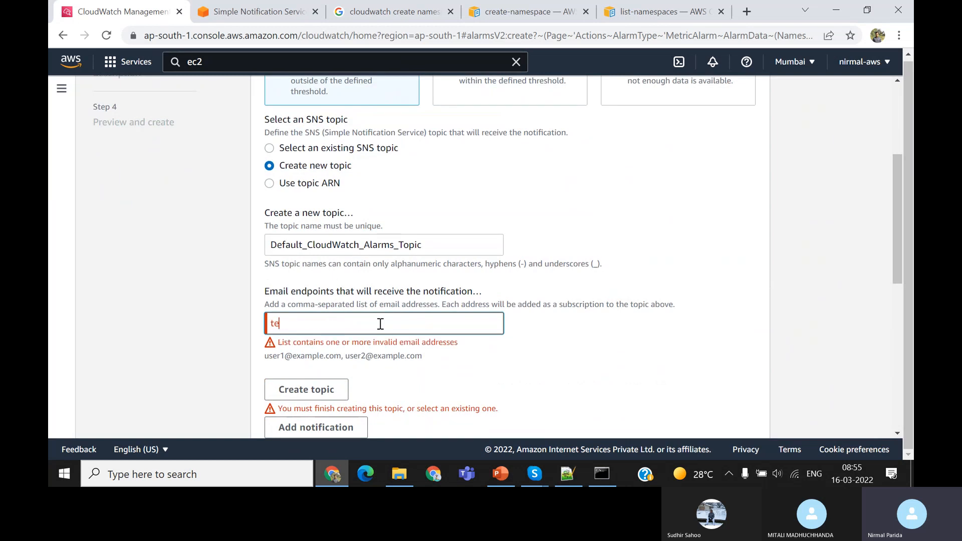
click(483, 356)
scroll(483, 356, down, 1)
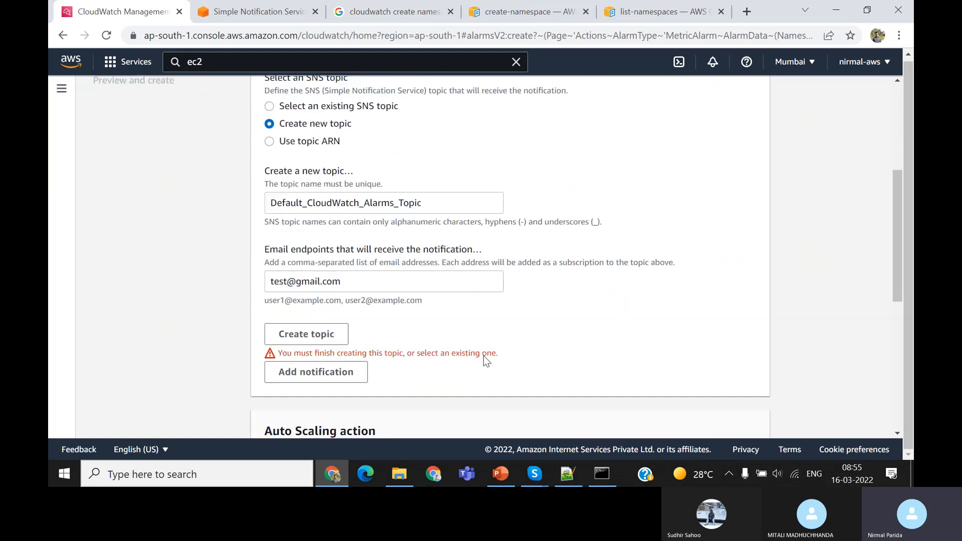
click(319, 335)
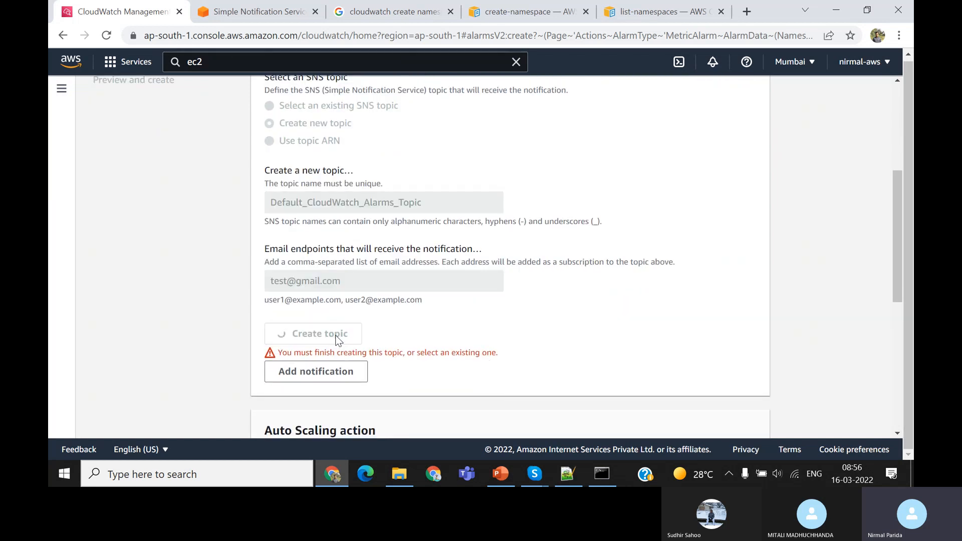
Continue past the alarm actions, name the alarm CPU-Utilization-Increased, and proceed to the preview
scroll(498, 338, down, 5)
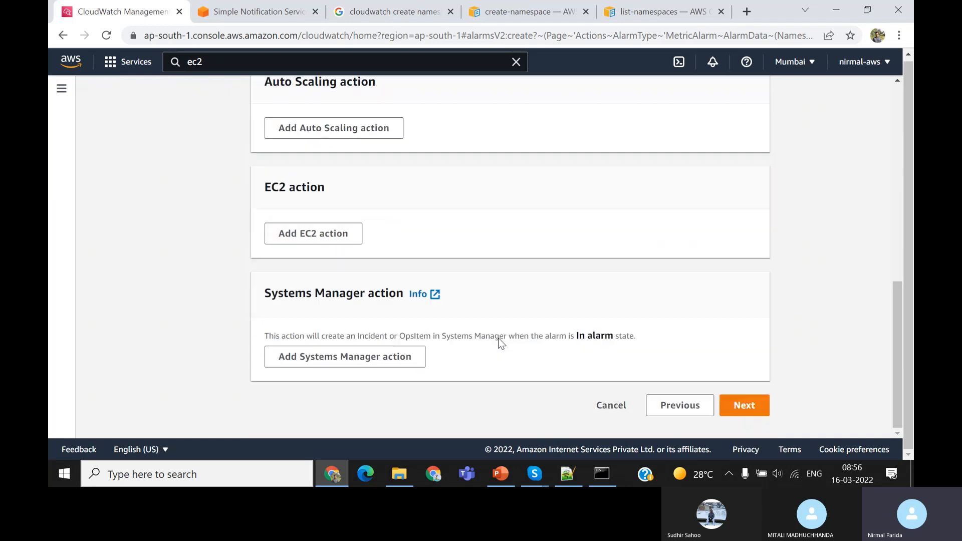
click(745, 407)
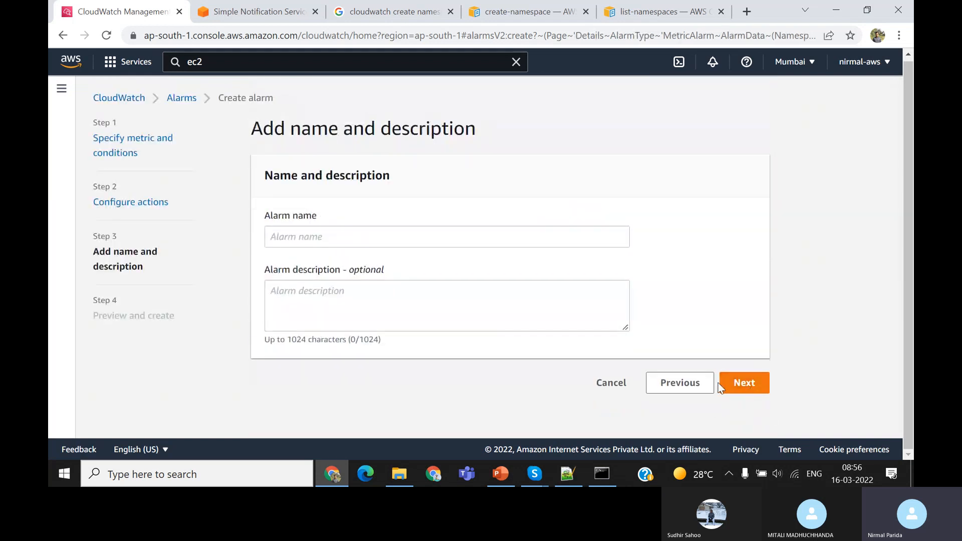
click(404, 235)
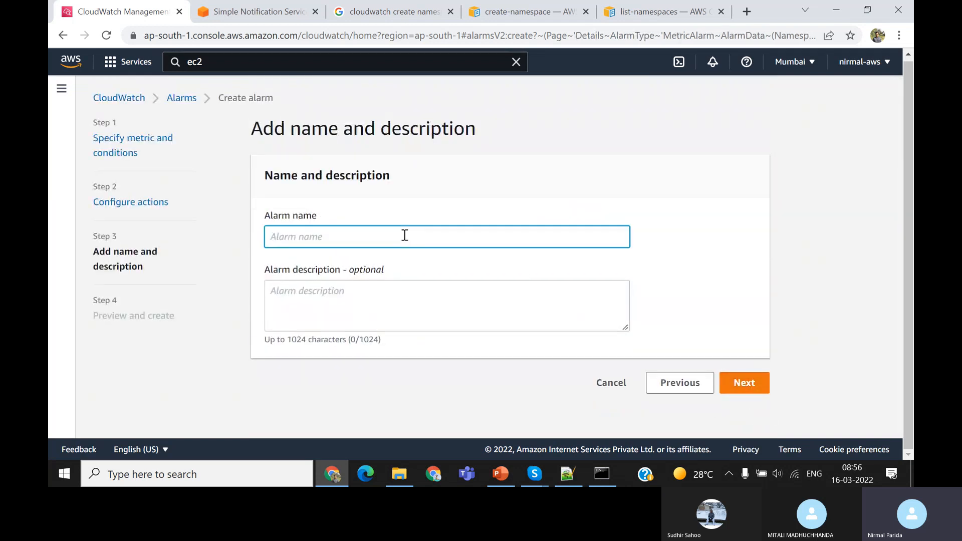
text(CPU-Utilization-)
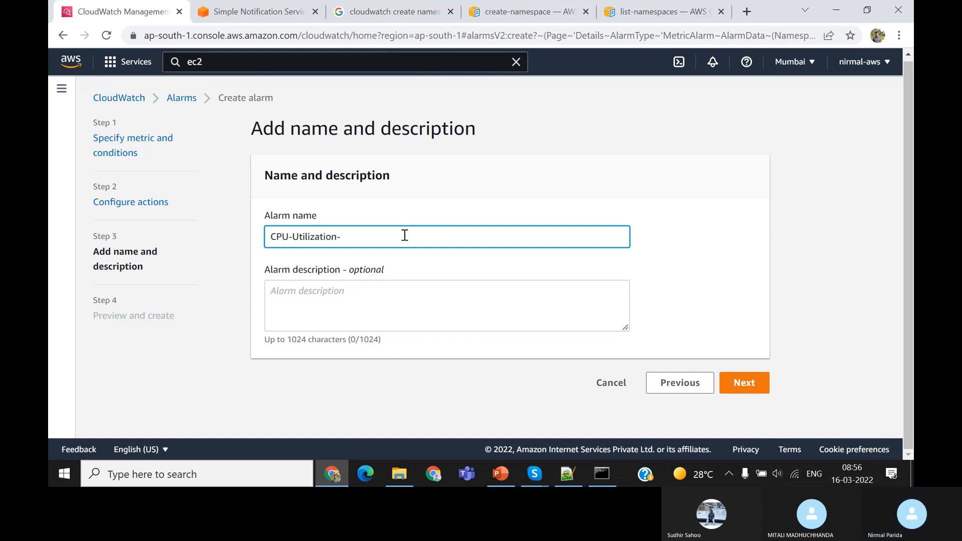
text(Inc)
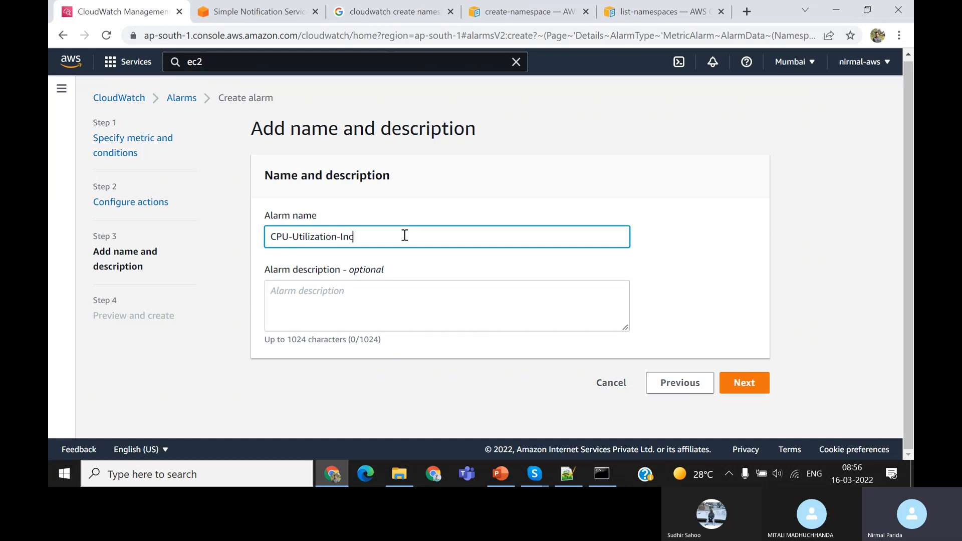
text(resed)
right_click(363, 238)
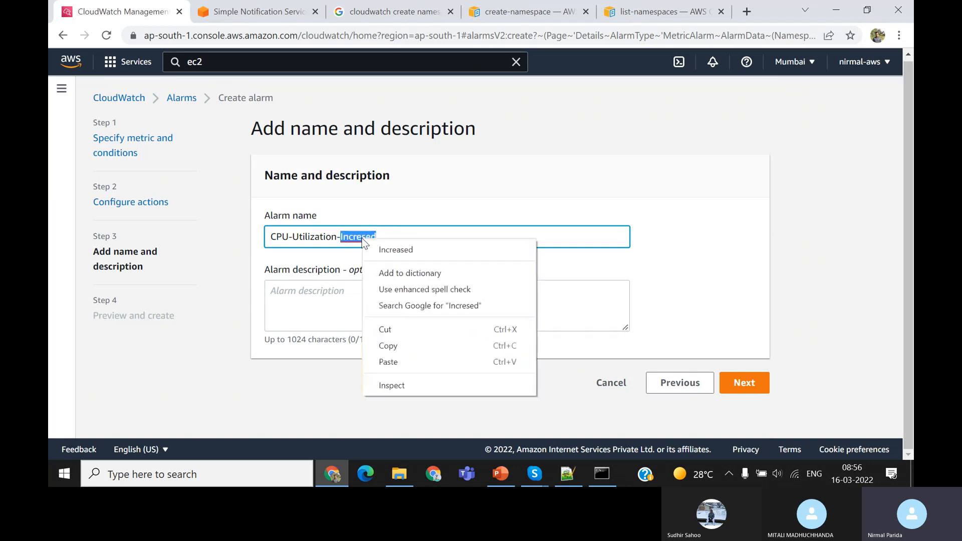
click(397, 249)
click(744, 384)
Review the alarm preview's metric name, instance ID, statistic and period under the metric and conditions section
scroll(689, 360, down, 2)
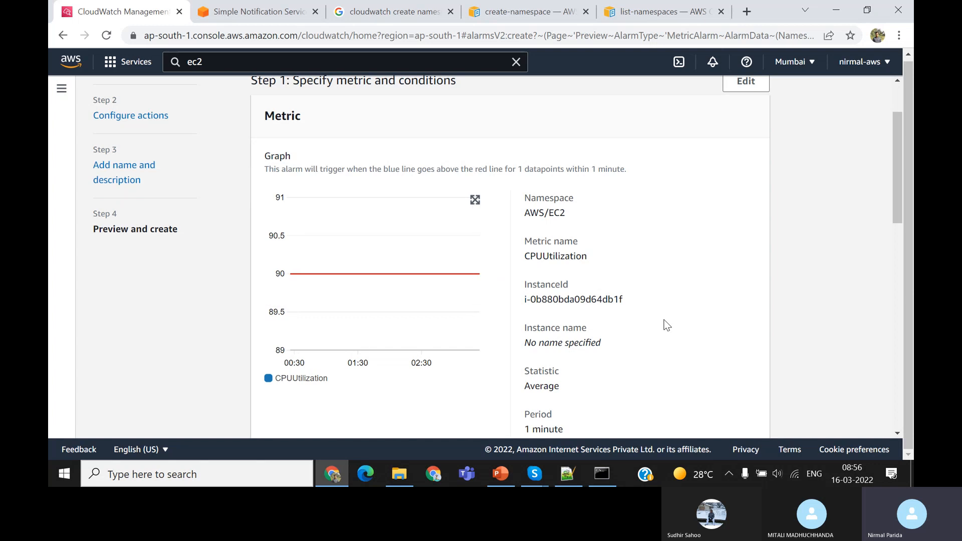
scroll(664, 321, down, 1)
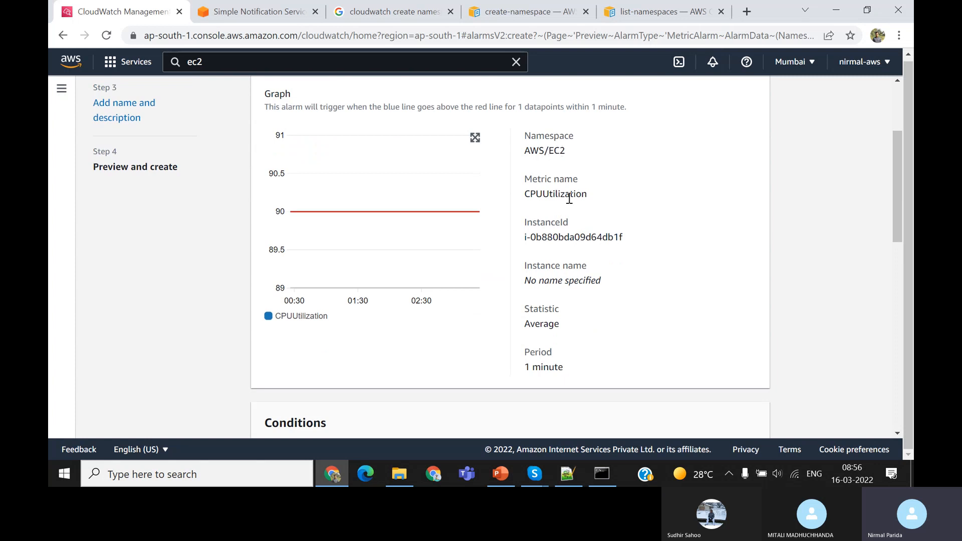
double_click(550, 194)
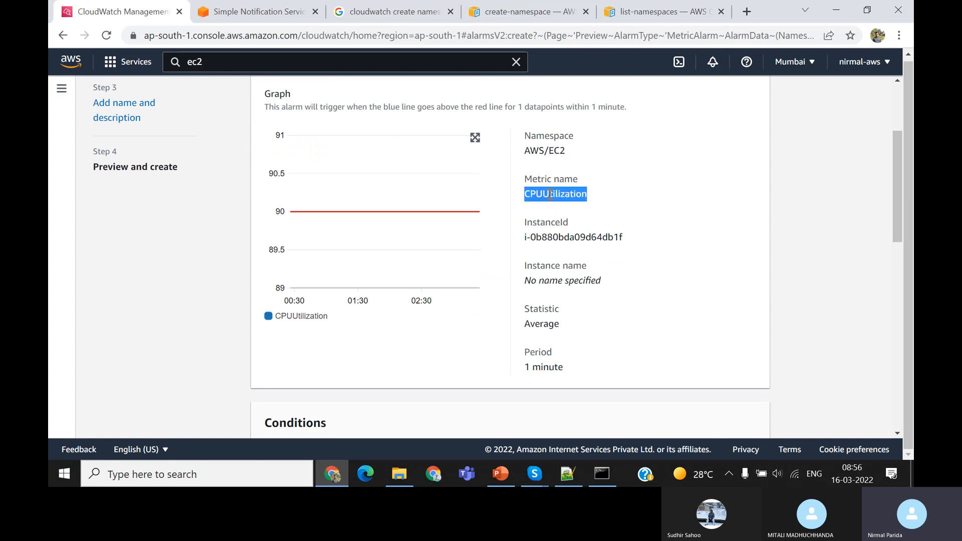
double_click(580, 238)
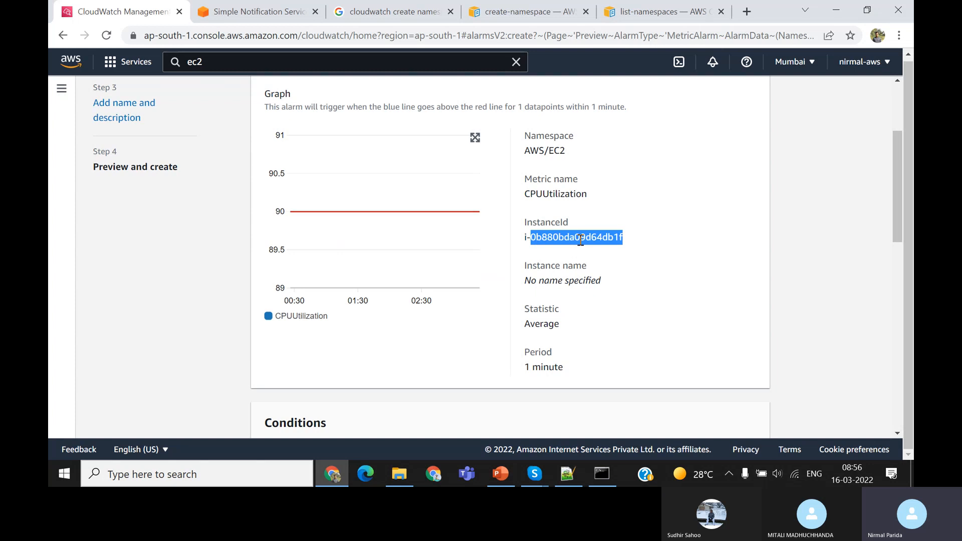
scroll(635, 290, down, 1)
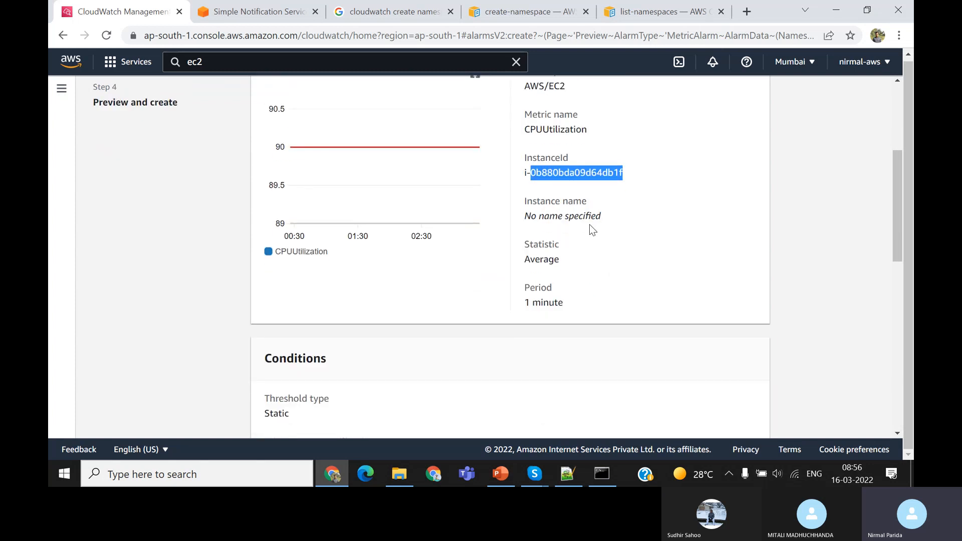
click(545, 257)
double_click(545, 256)
scroll(543, 255, down, 1)
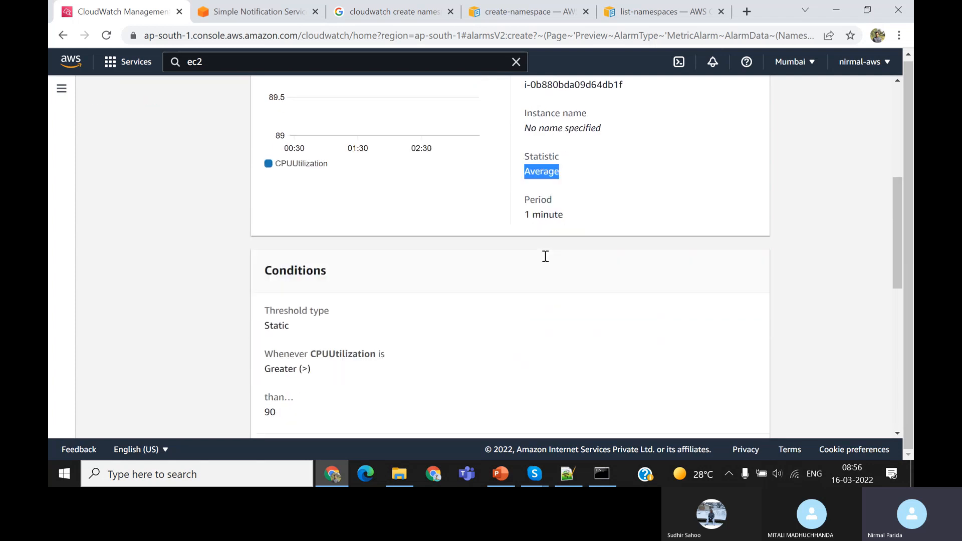
scroll(460, 191, up, 2)
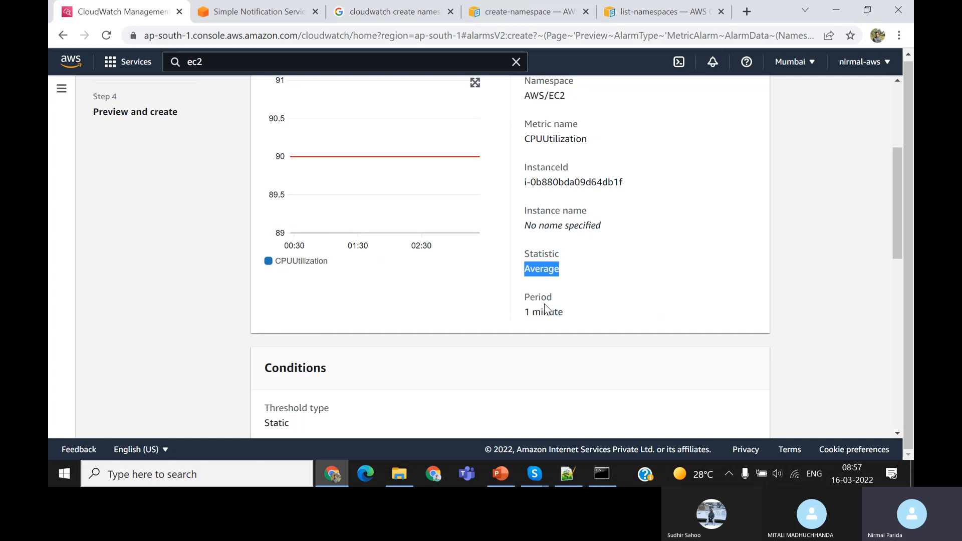
Check the configured notification action and alarm name in the preview, and create the alarm
scroll(545, 307, down, 3)
scroll(432, 323, down, 4)
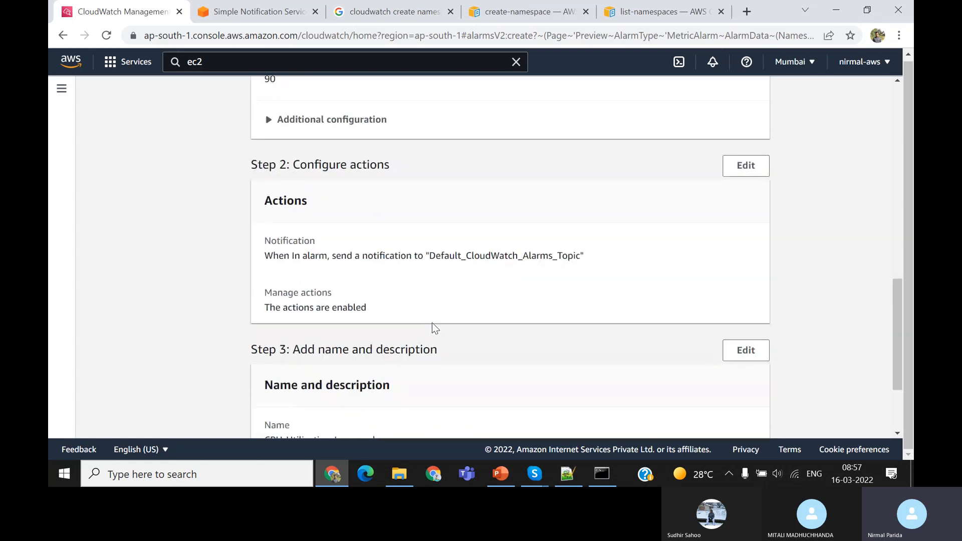
scroll(432, 323, down, 2)
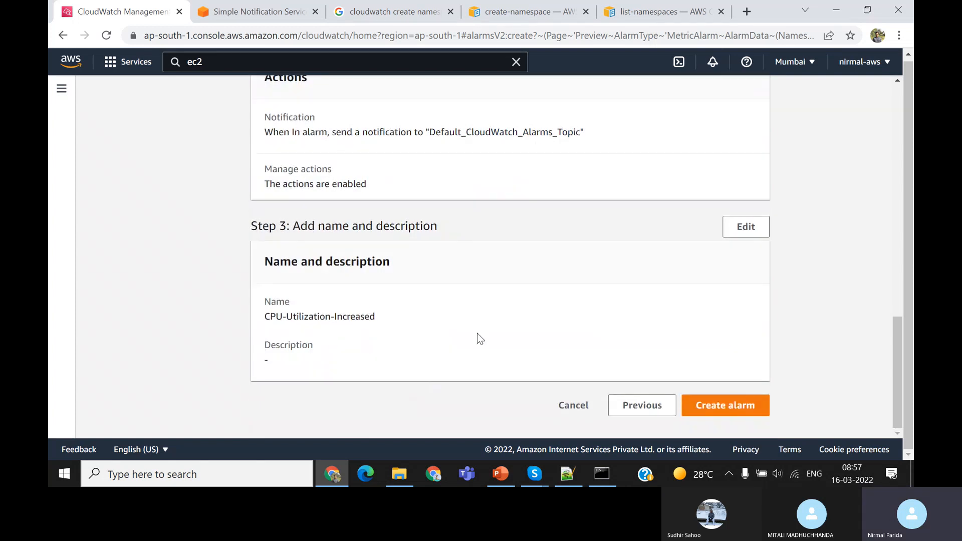
click(723, 408)
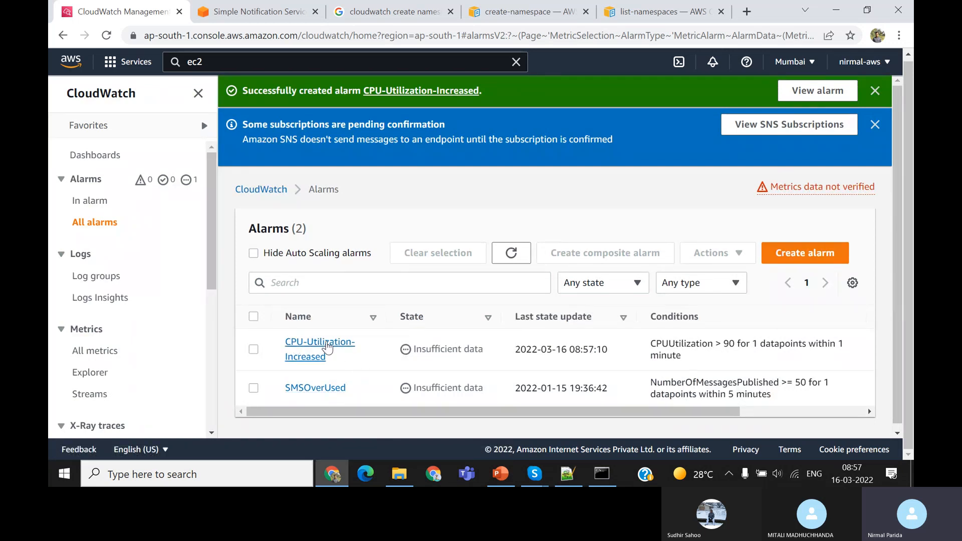
scroll(378, 362, down, 1)
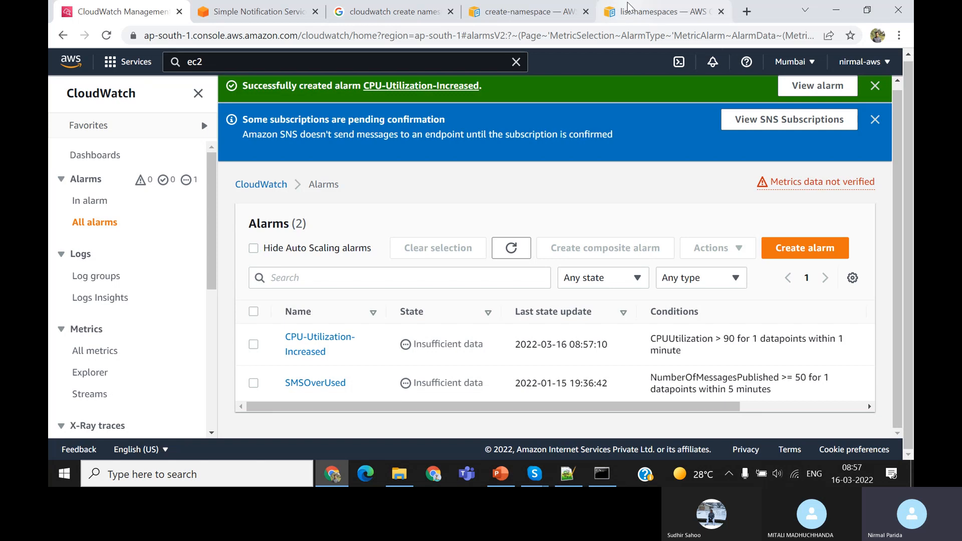
Search Google in a new browser tab for "linux command to increase cpu usage"
click(746, 12)
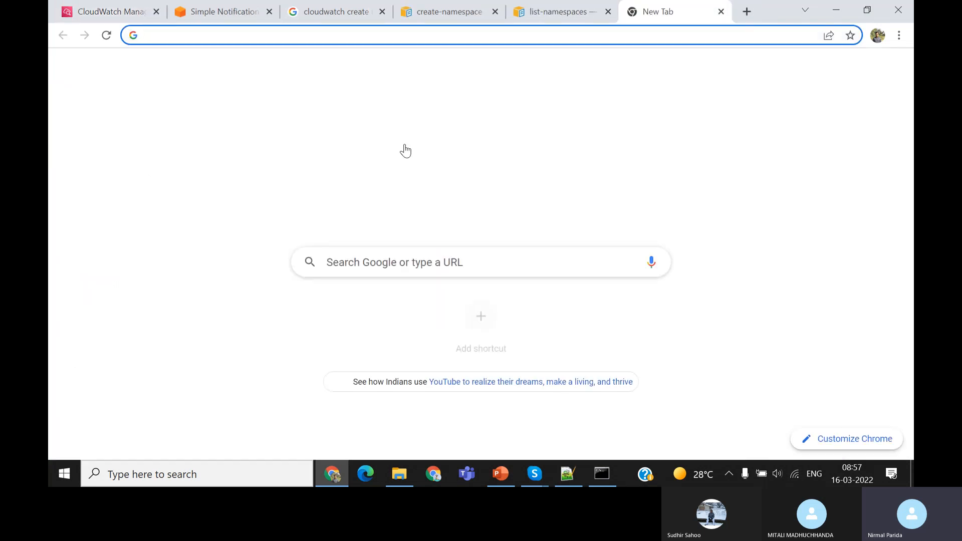
click(368, 267)
text(linux)
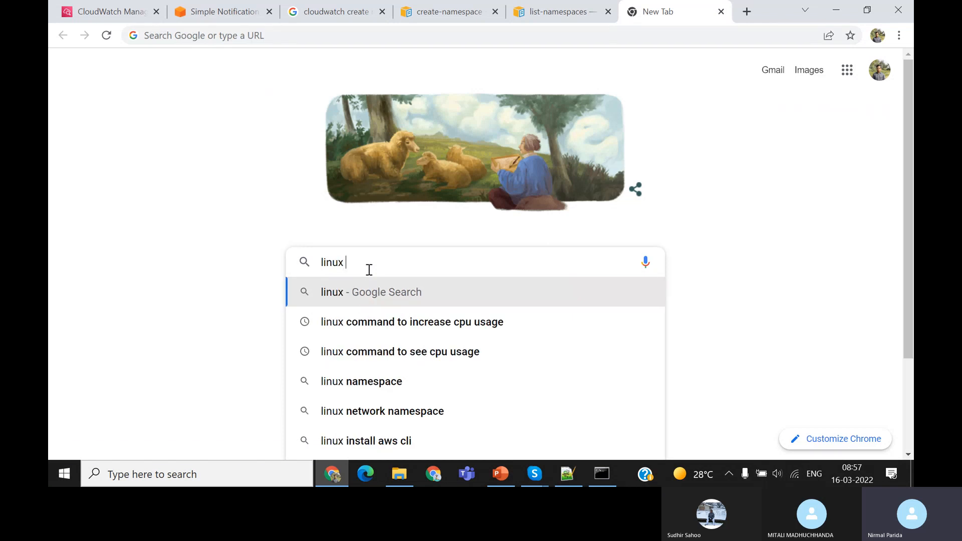
click(441, 323)
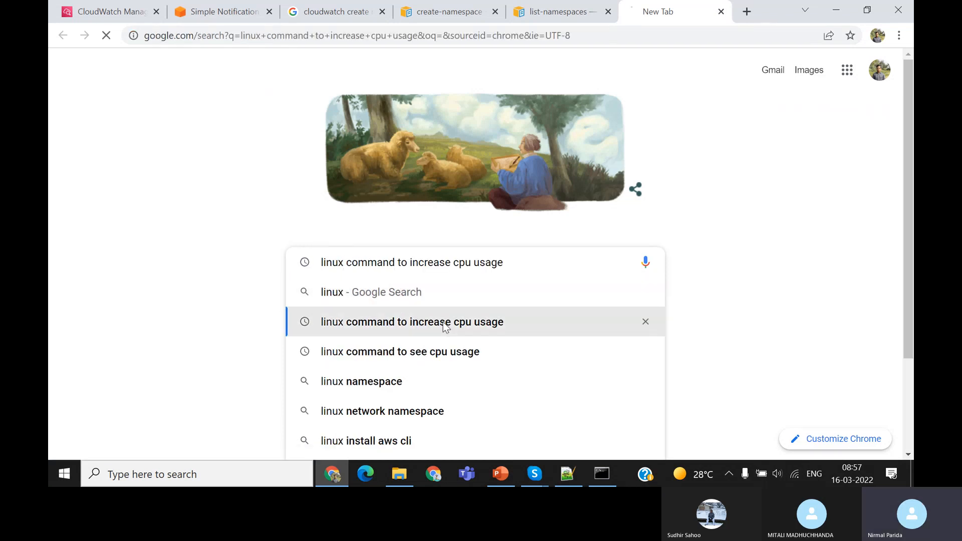
Open the Stack Overflow question on creating a CPU spike and highlight the command "dd if=/dev/zero of=/dev/null"
click(355, 203)
scroll(427, 295, down, 4)
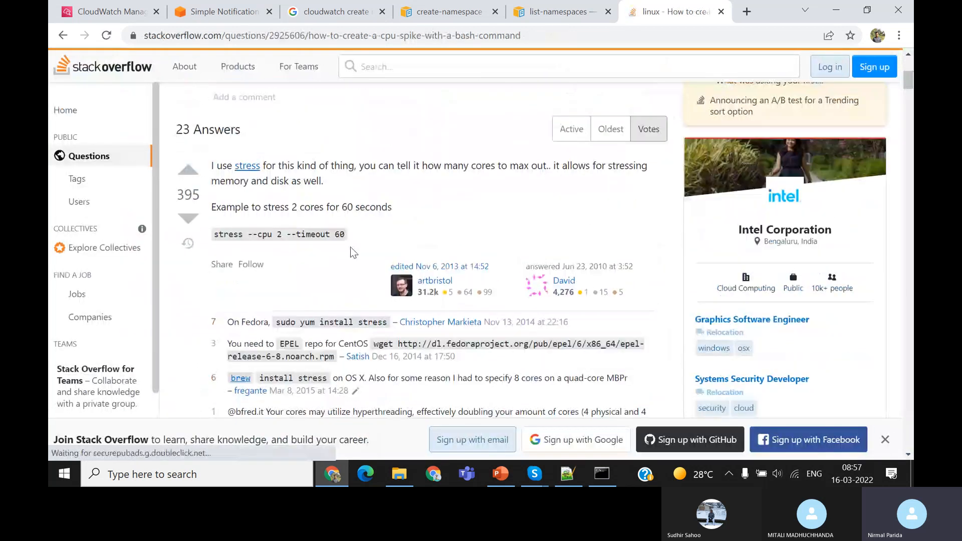
scroll(353, 252, down, 5)
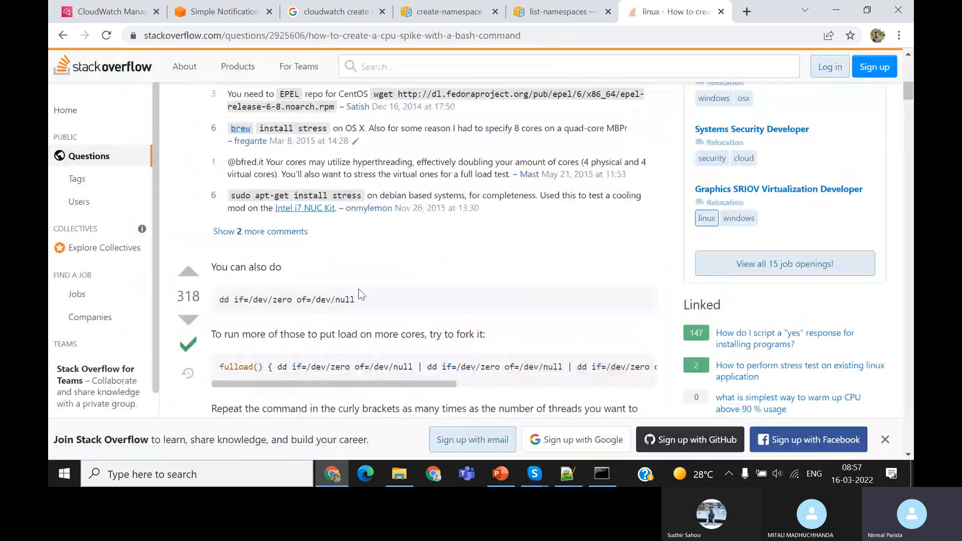
drag(360, 300, 218, 309)
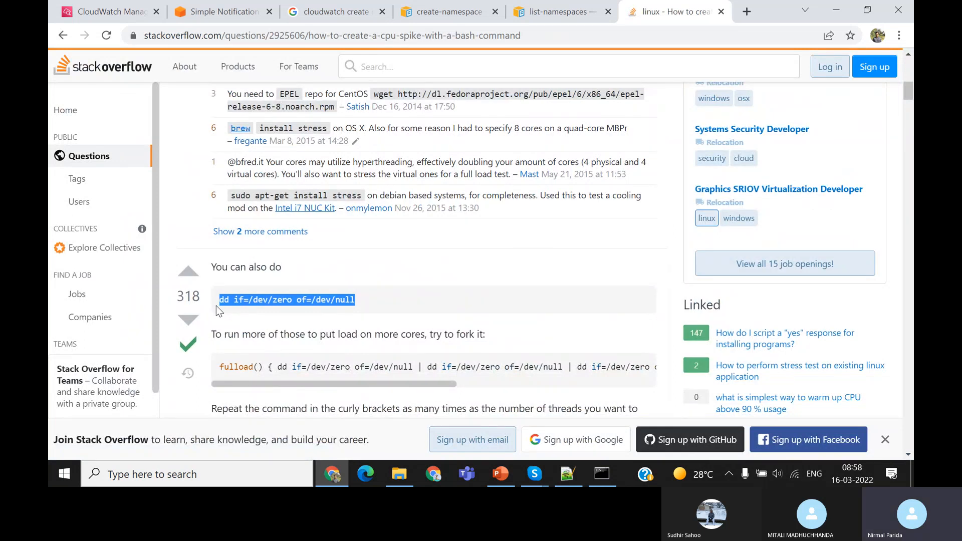
Minimize the browser to reveal the PowerPoint presentation and bring up the previews of the open Skype windows
click(841, 10)
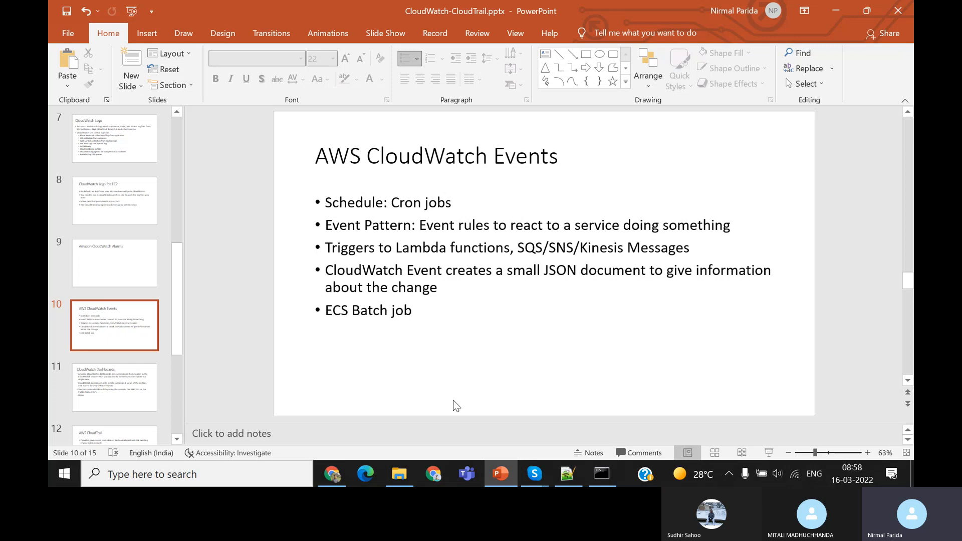
click(798, 476)
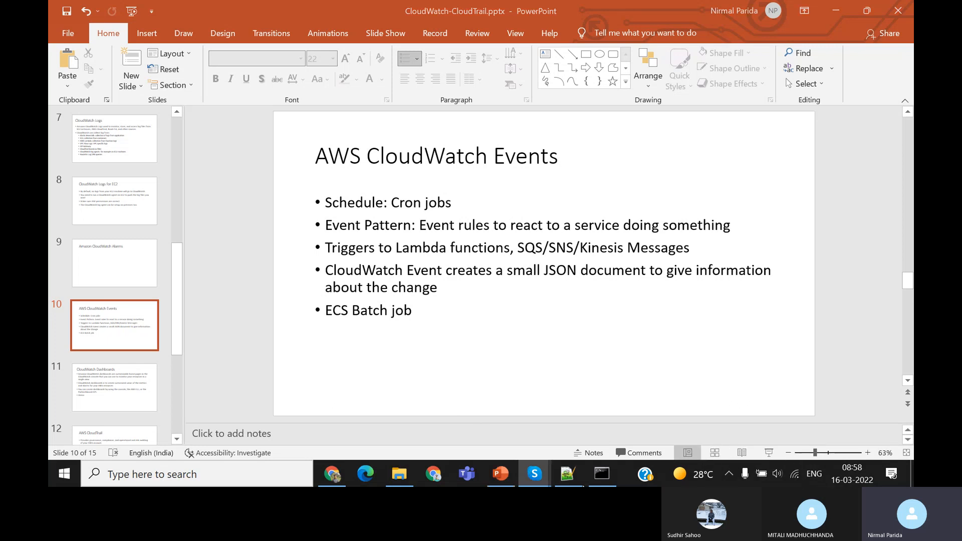
mouse_move(535, 481)
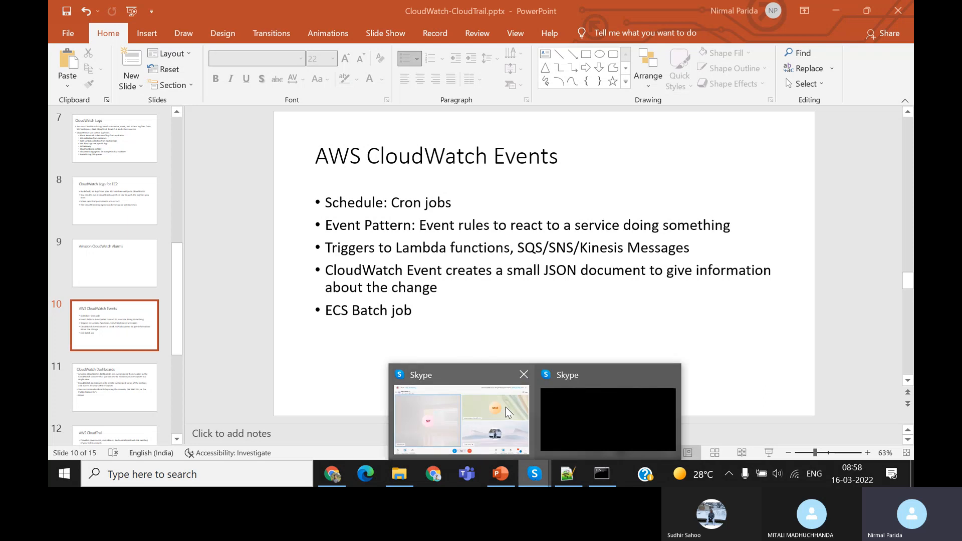